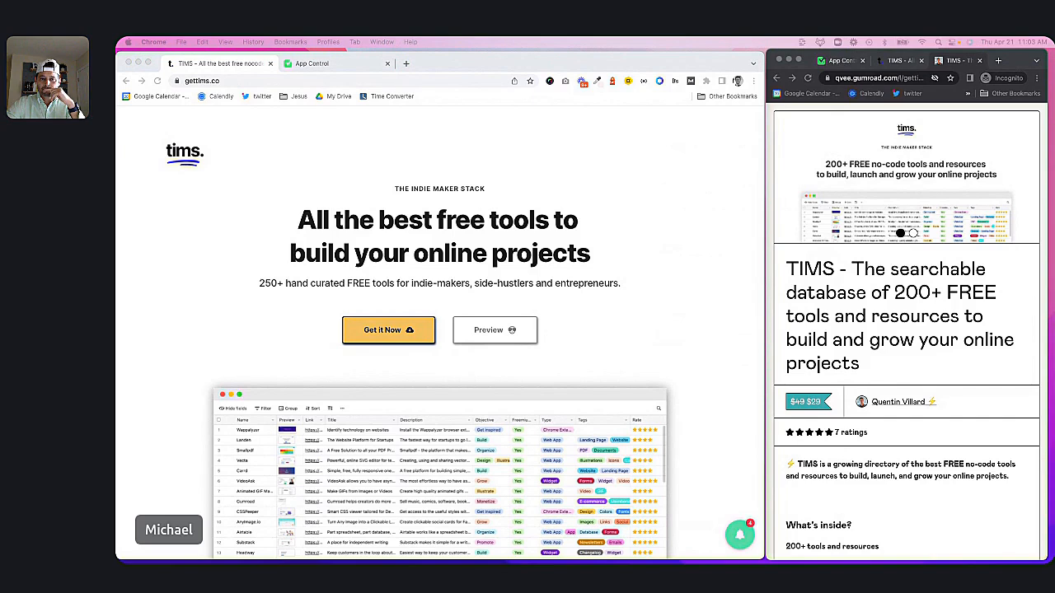
# - Switch to the App Control site and view the Coffee Shop collection in the CMS
pyautogui.click(298, 64)
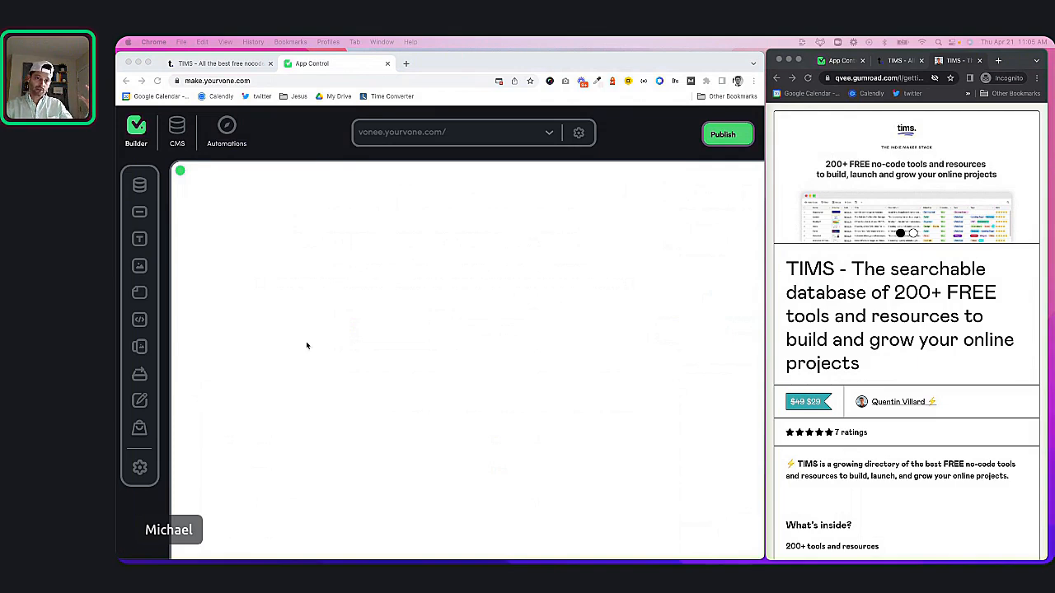
pyautogui.click(178, 132)
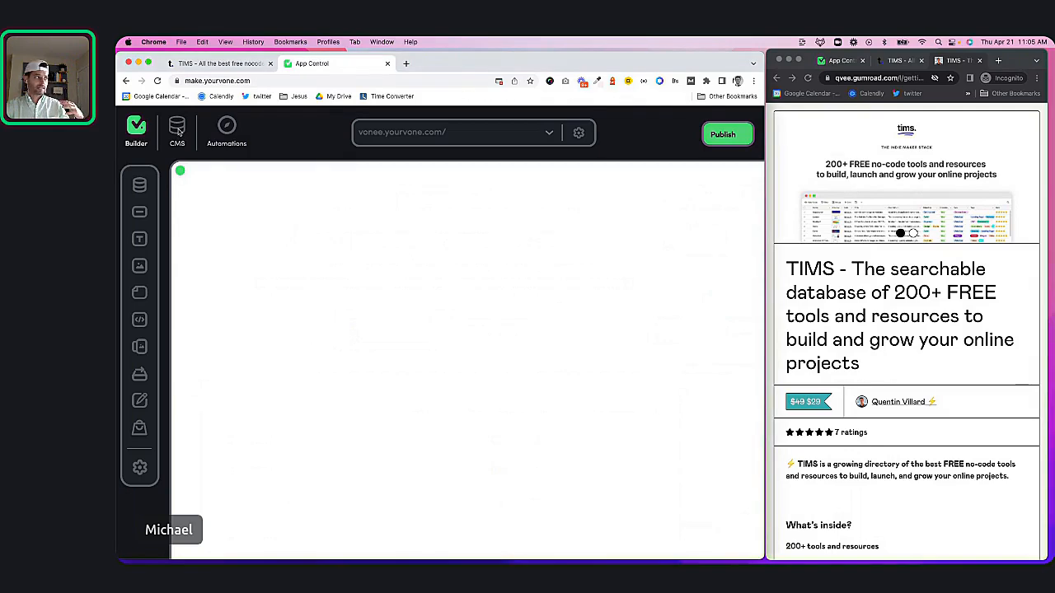
pyautogui.click(178, 132)
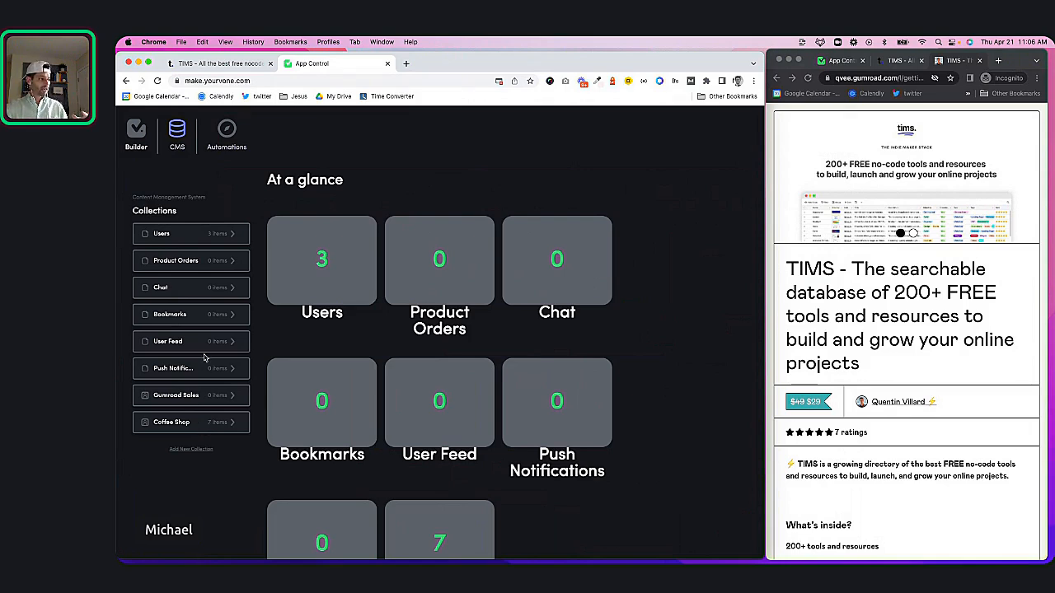
pyautogui.click(189, 424)
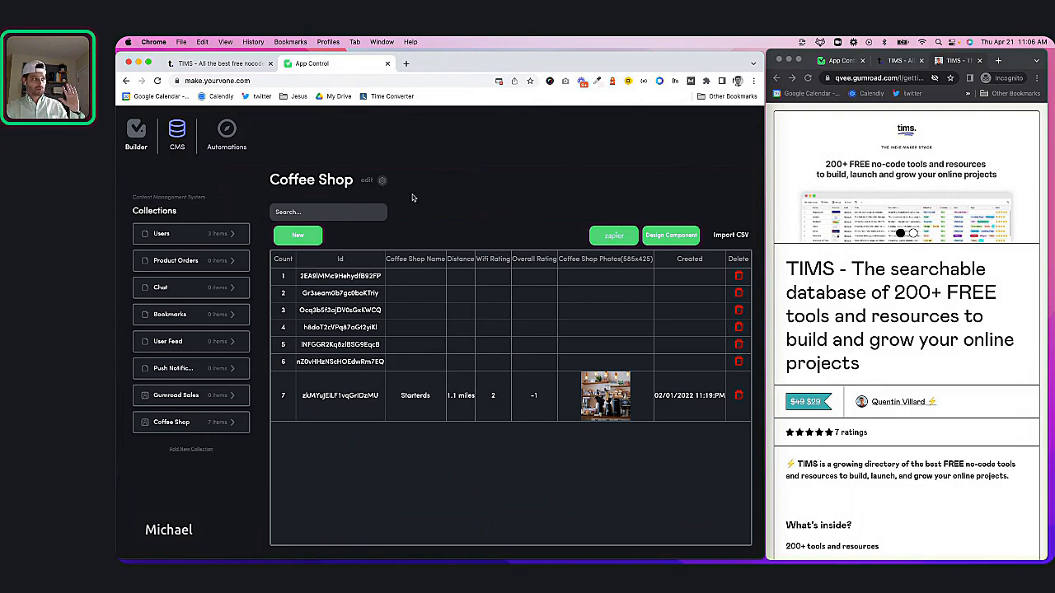
# - Try to activate Automations, and leave its loading page
pyautogui.click(224, 131)
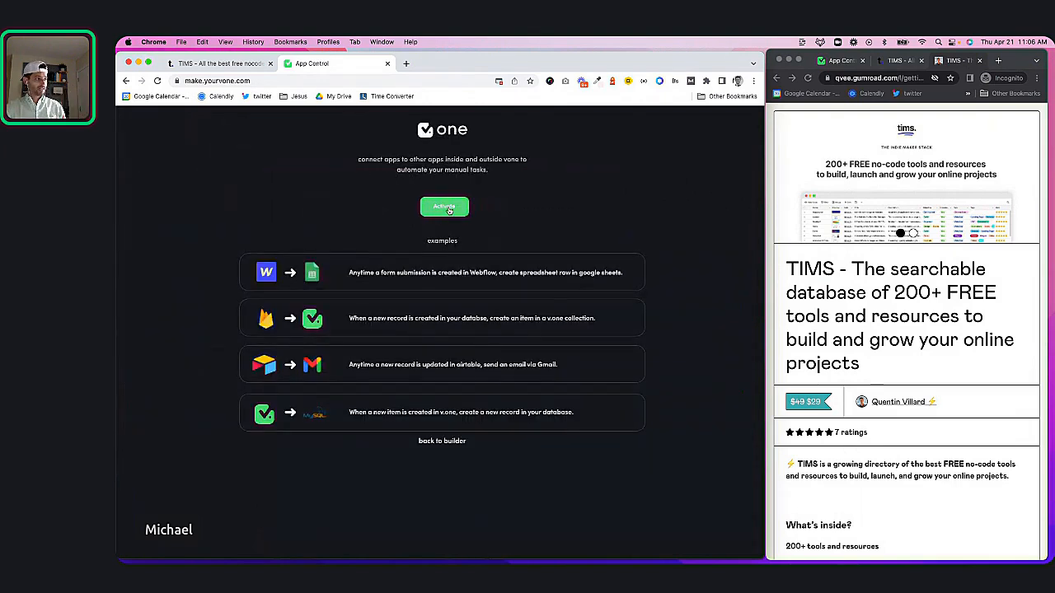
pyautogui.click(445, 208)
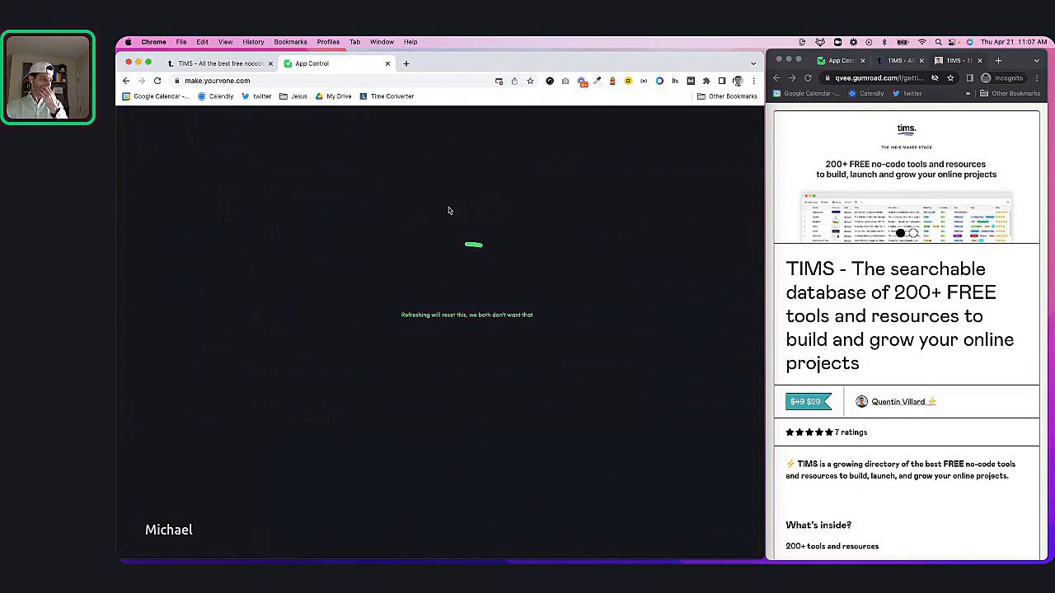
pyautogui.click(125, 81)
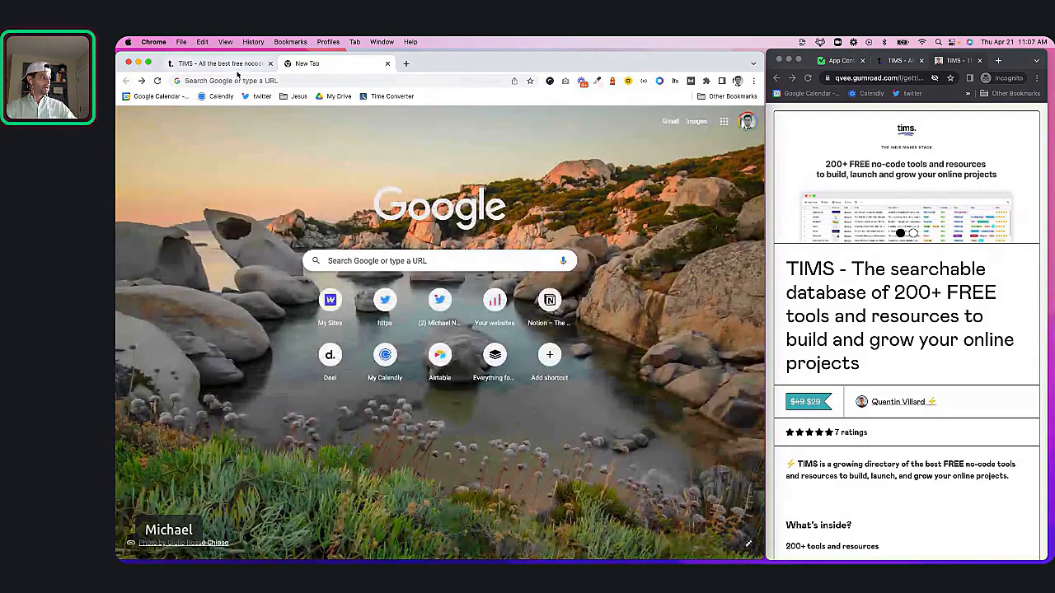
# - Load make.yourvone.com again in the blank browser tab and go to the Builder
pyautogui.click(221, 63)
pyautogui.click(239, 81)
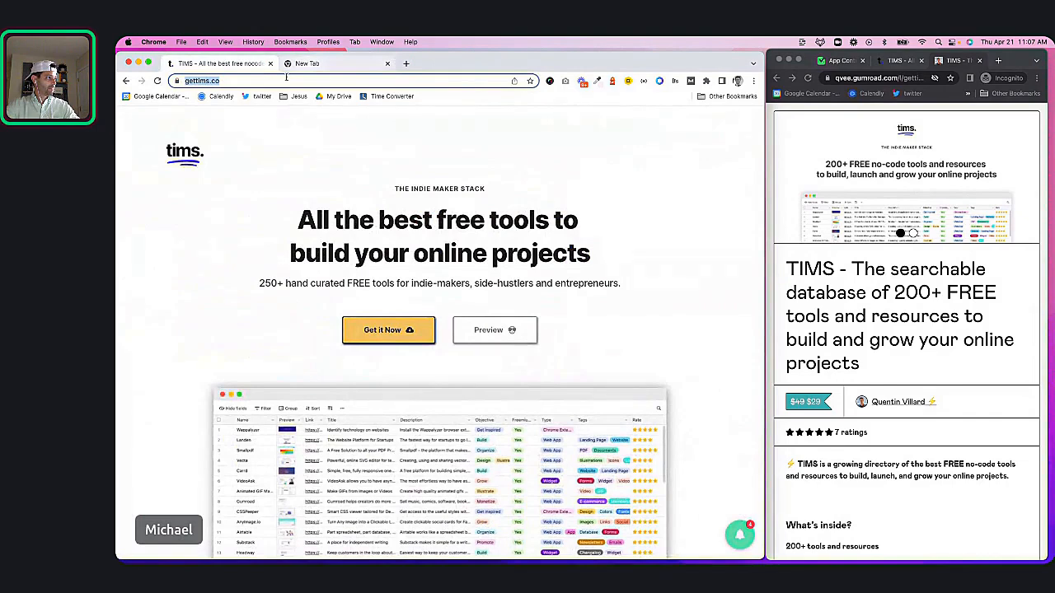
pyautogui.click(287, 65)
pyautogui.click(282, 81)
pyautogui.write('make.yourvone.com')
pyautogui.press('Return')
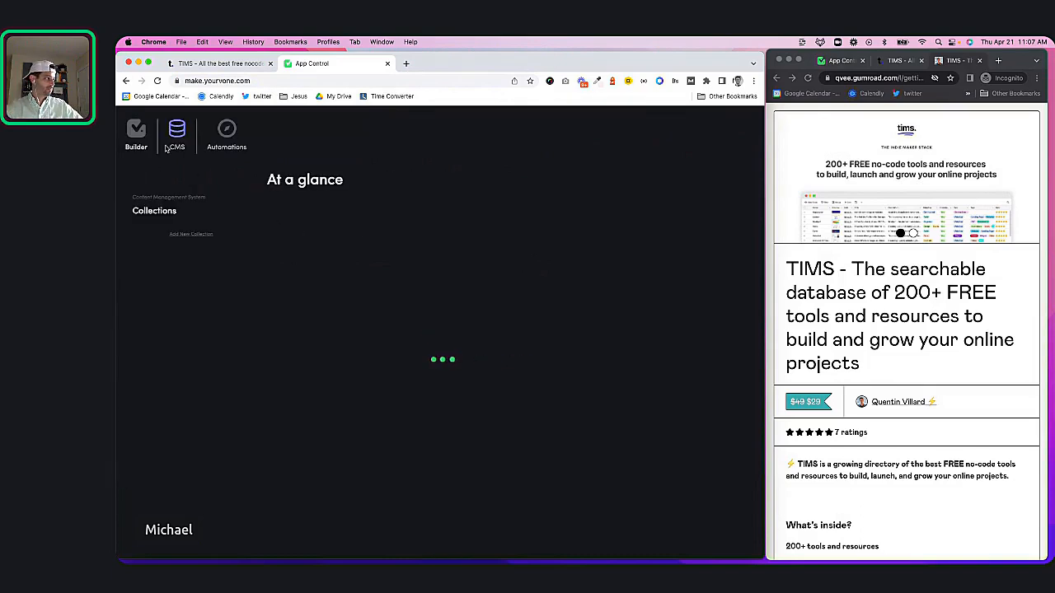
pyautogui.click(134, 128)
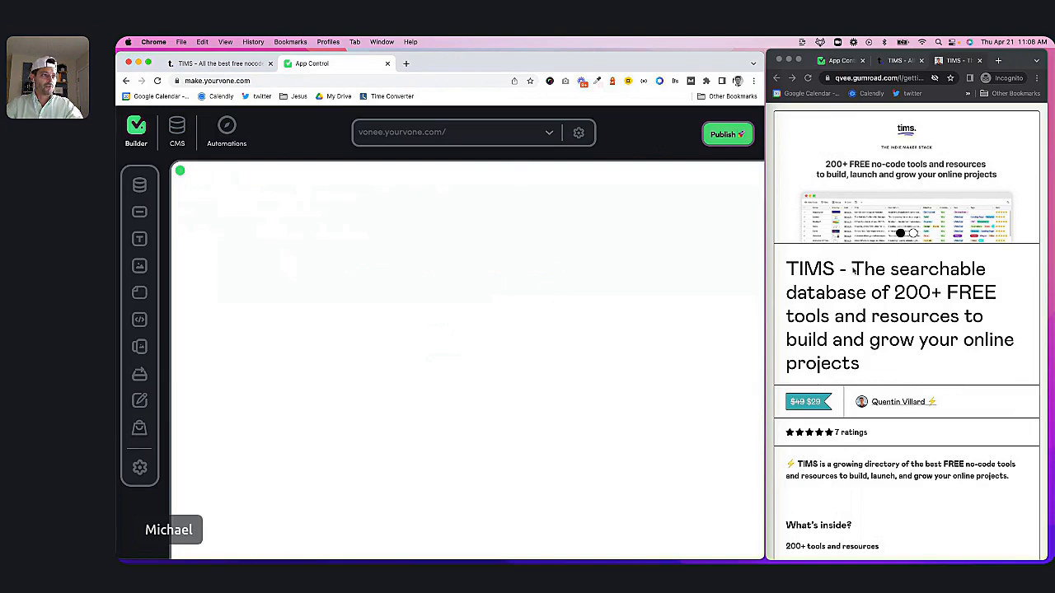
# - Examine the TIMS product page on Gumroad, including its title, price, ratings and description sections
pyautogui.scroll(-5, 876, 317)
pyautogui.scroll(5, 894, 248)
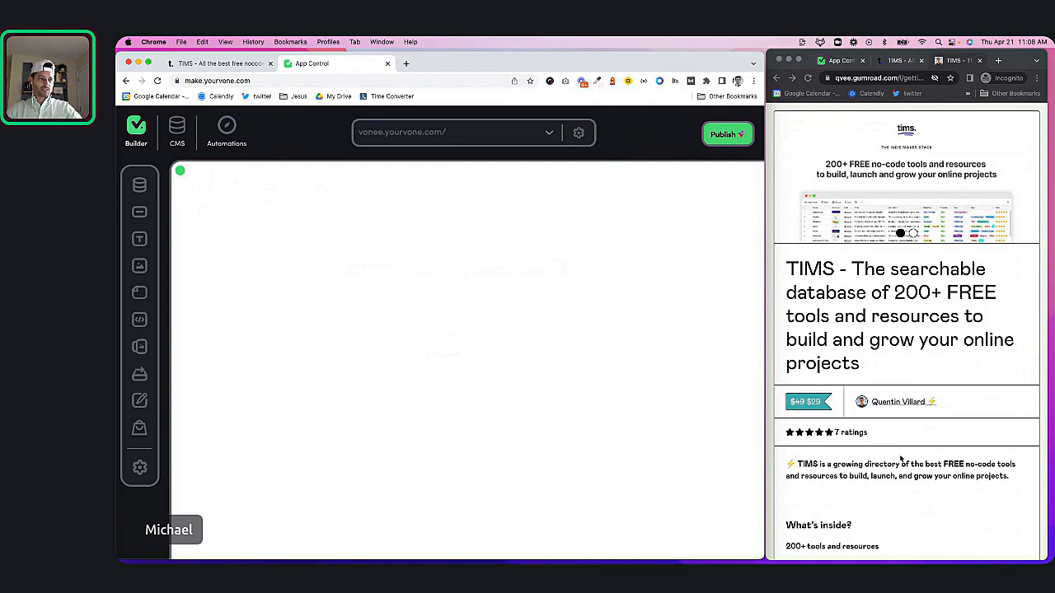
pyautogui.scroll(-8, 901, 459)
pyautogui.scroll(8, 901, 459)
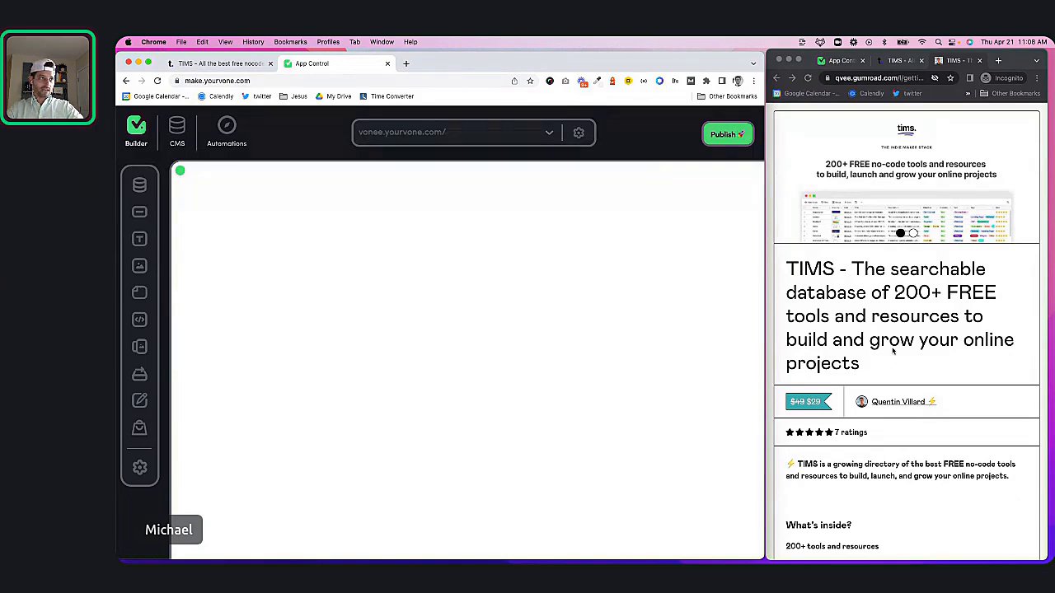
pyautogui.scroll(-10, 896, 329)
pyautogui.scroll(10, 901, 310)
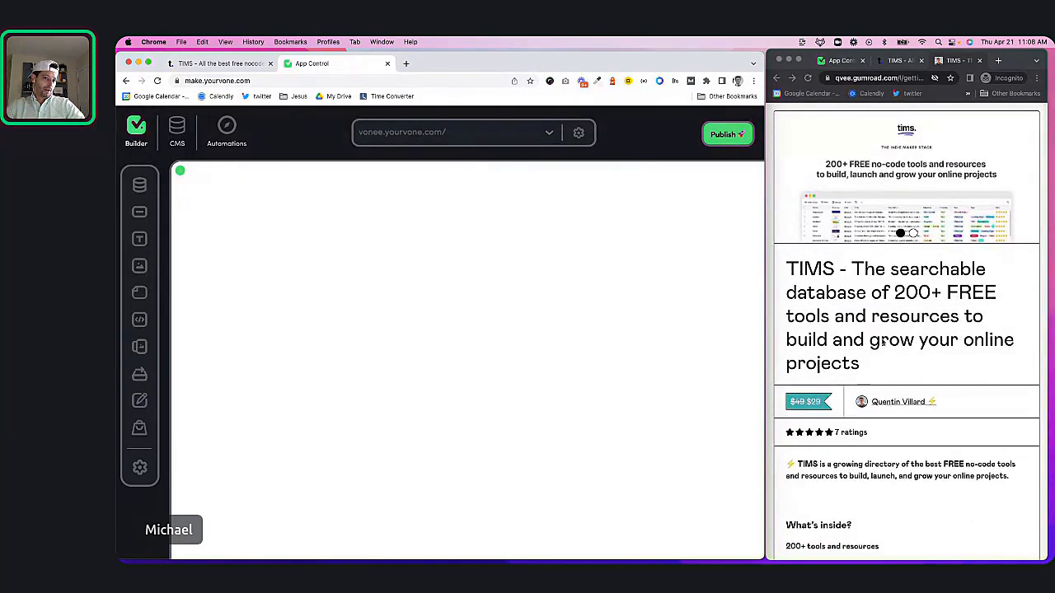
pyautogui.scroll(-7, 878, 372)
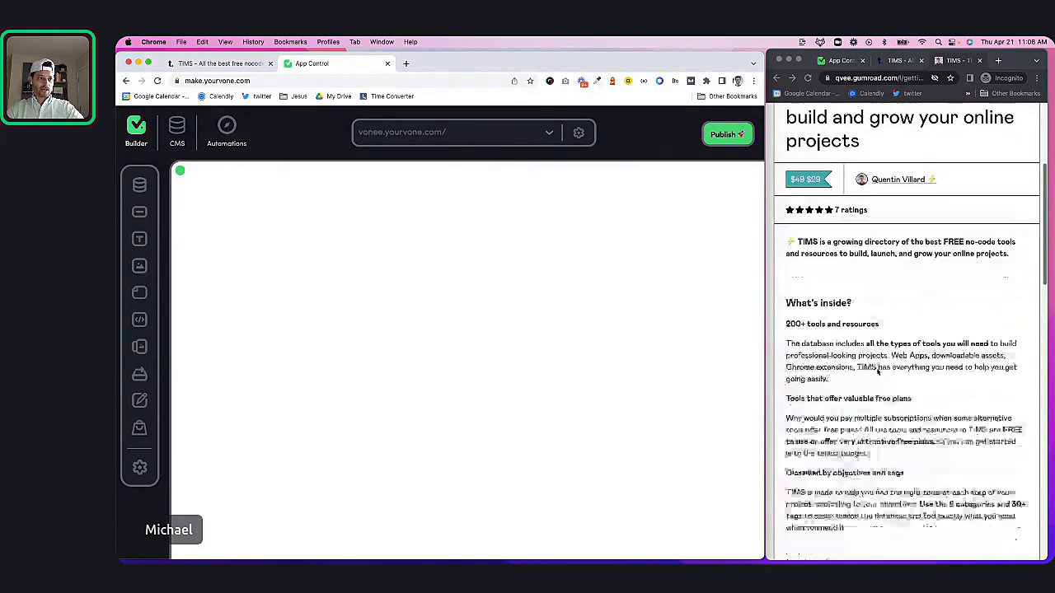
pyautogui.scroll(7, 877, 372)
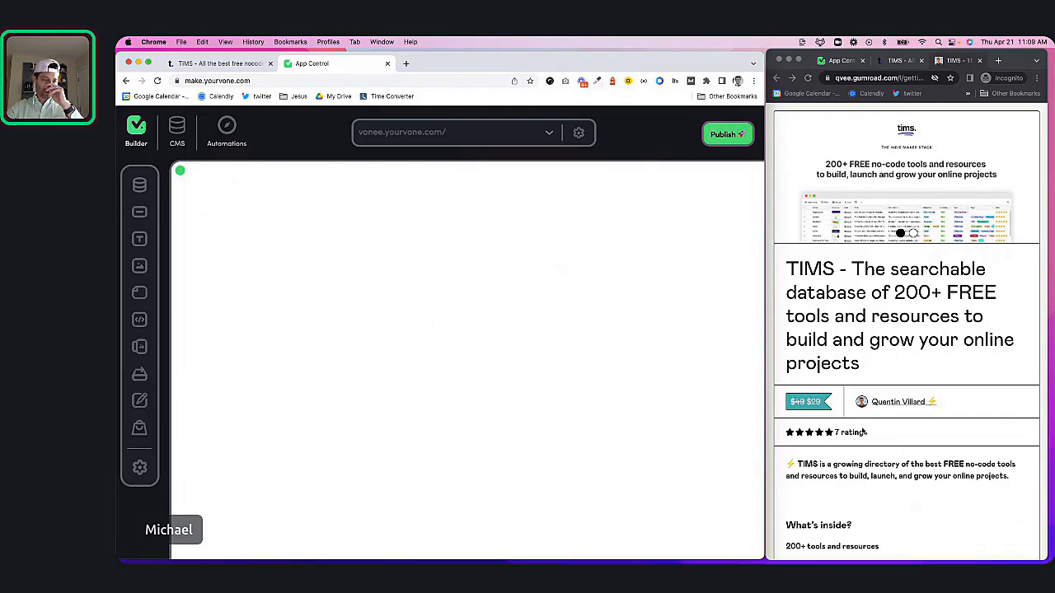
# - Review the gettims.co landing page down to its Order now offer, and read through the Gumroad product page again
pyautogui.click(896, 61)
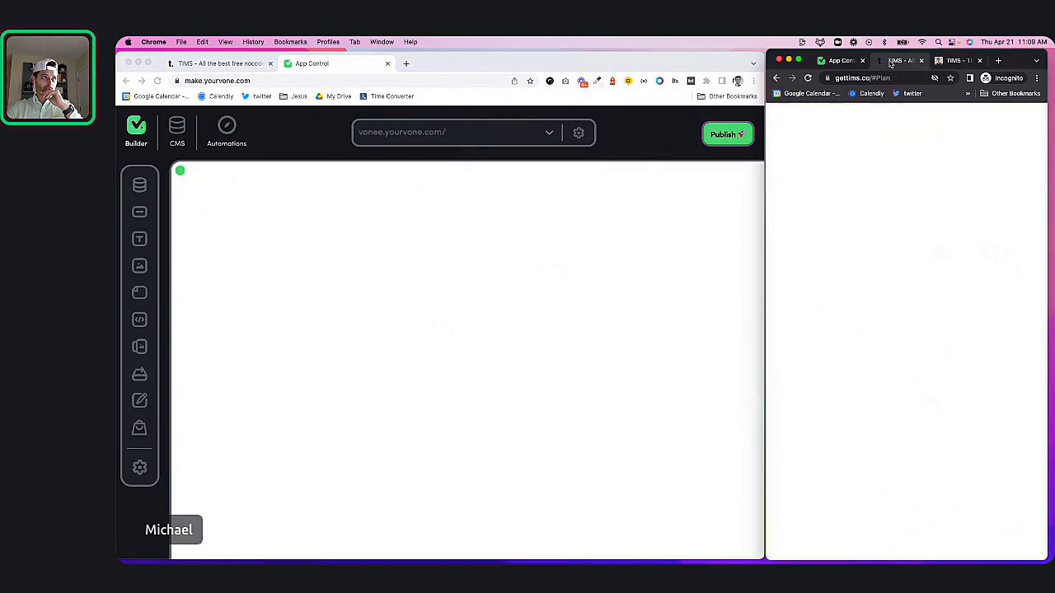
pyautogui.scroll(-5, 878, 417)
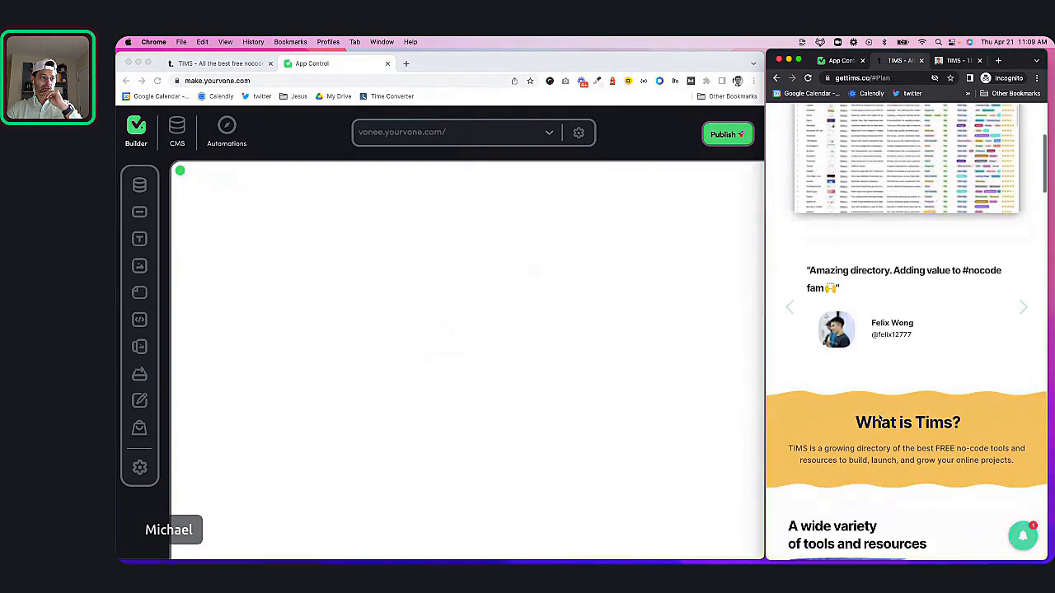
pyautogui.scroll(-10, 879, 416)
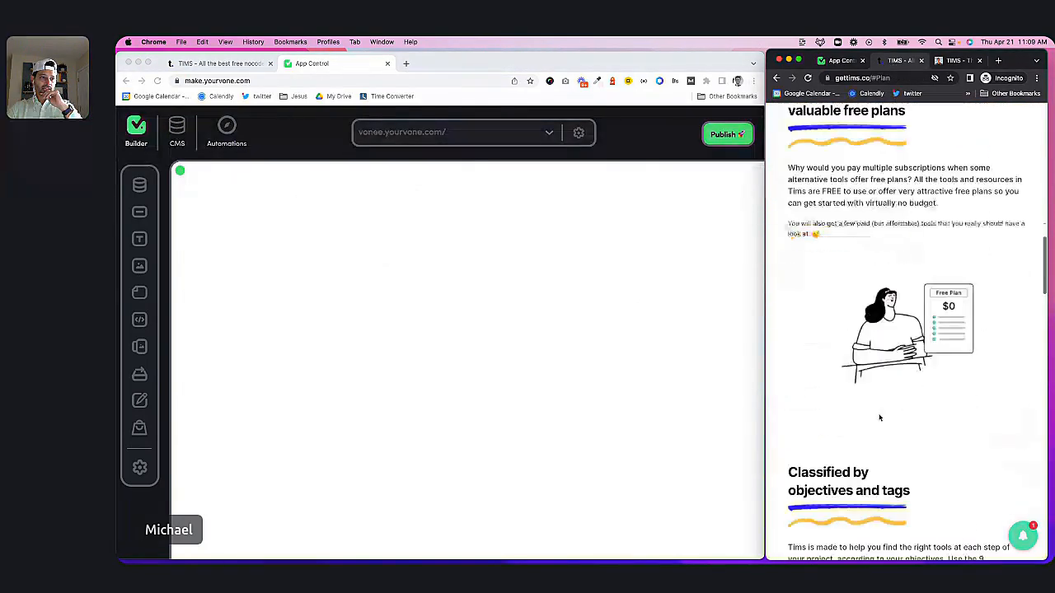
pyautogui.scroll(-6, 879, 416)
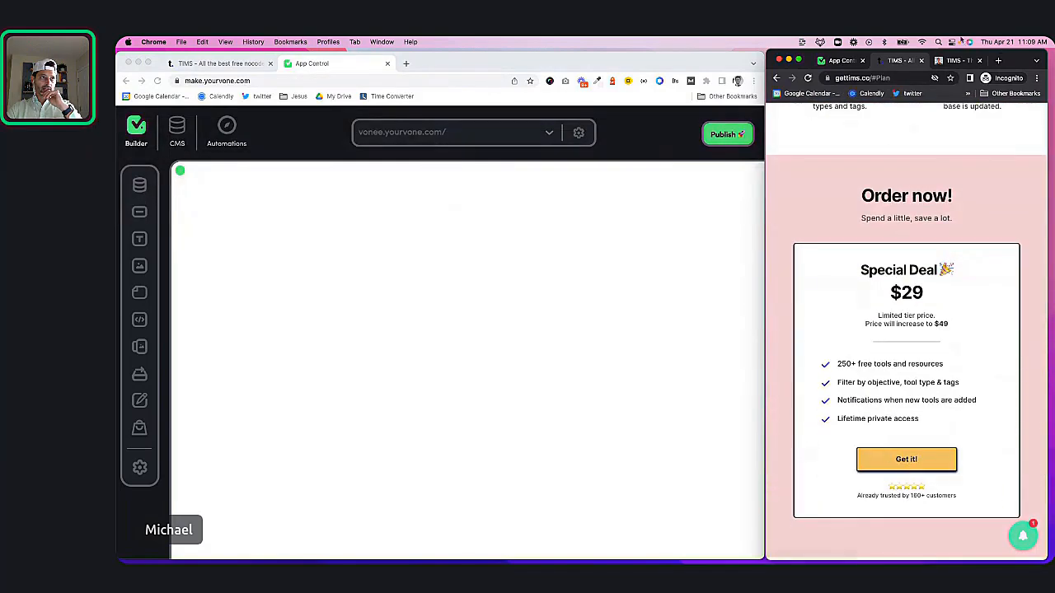
pyautogui.click(947, 62)
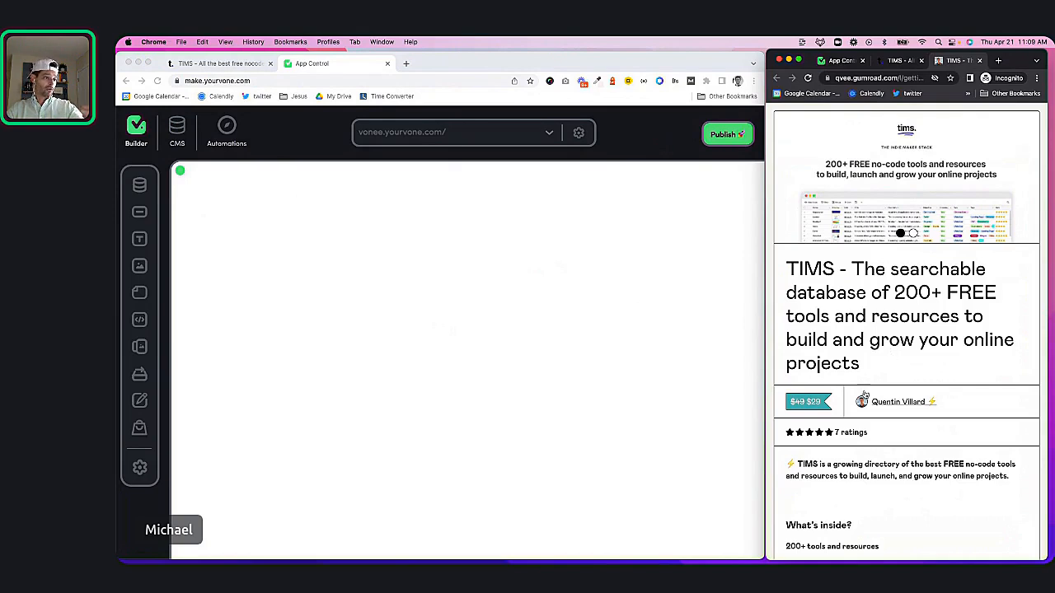
pyautogui.scroll(-20, 823, 411)
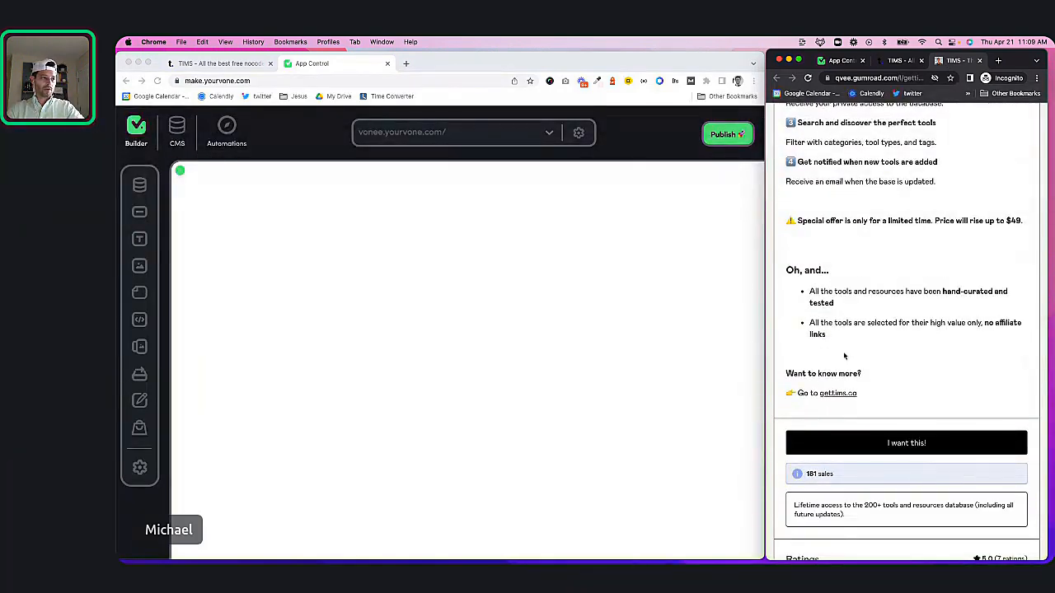
pyautogui.scroll(20, 832, 412)
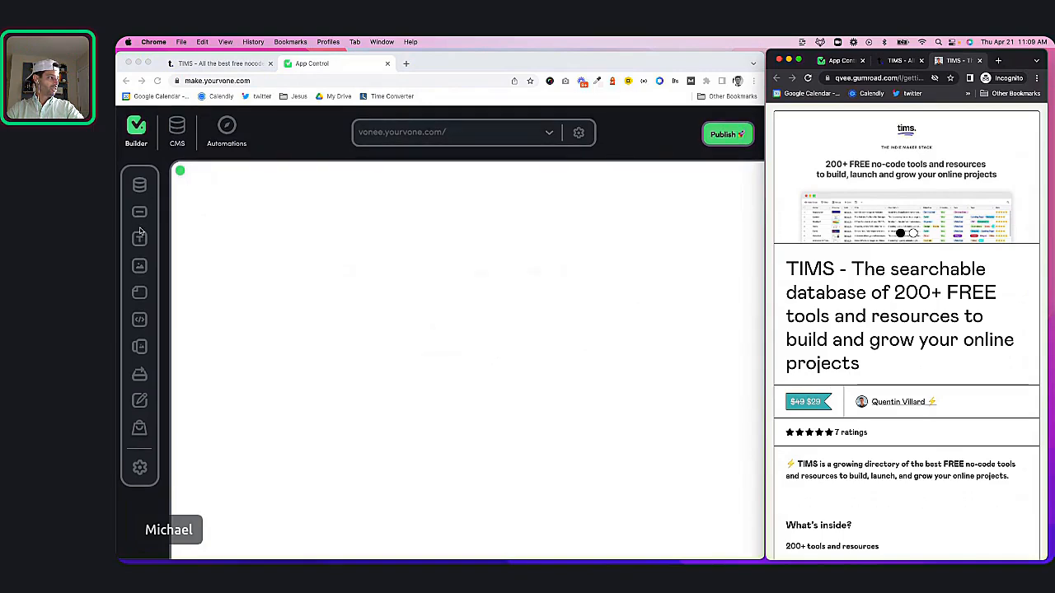
pyautogui.click(140, 267)
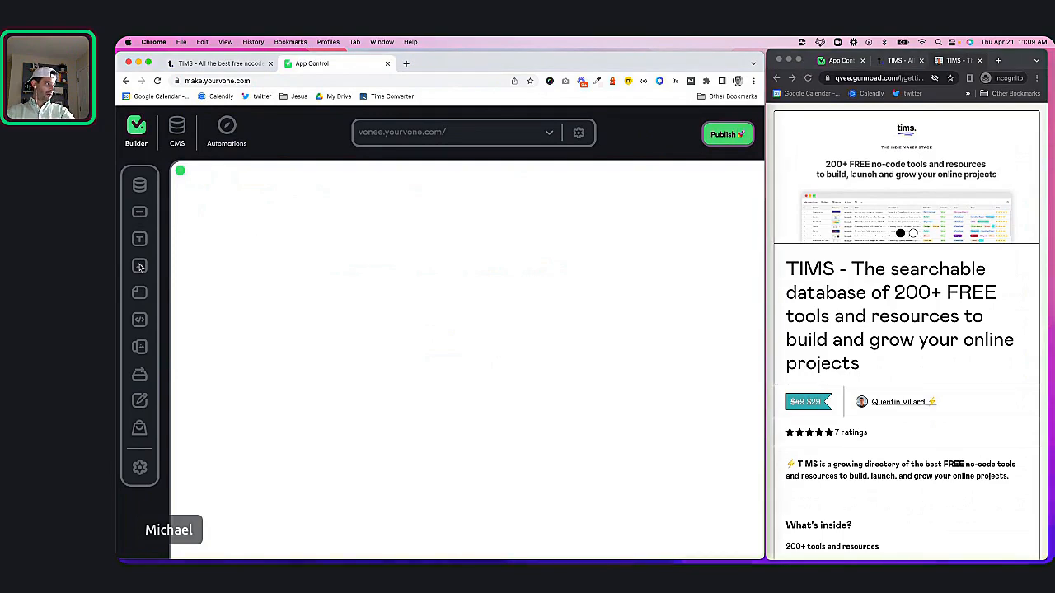
pyautogui.click(139, 294)
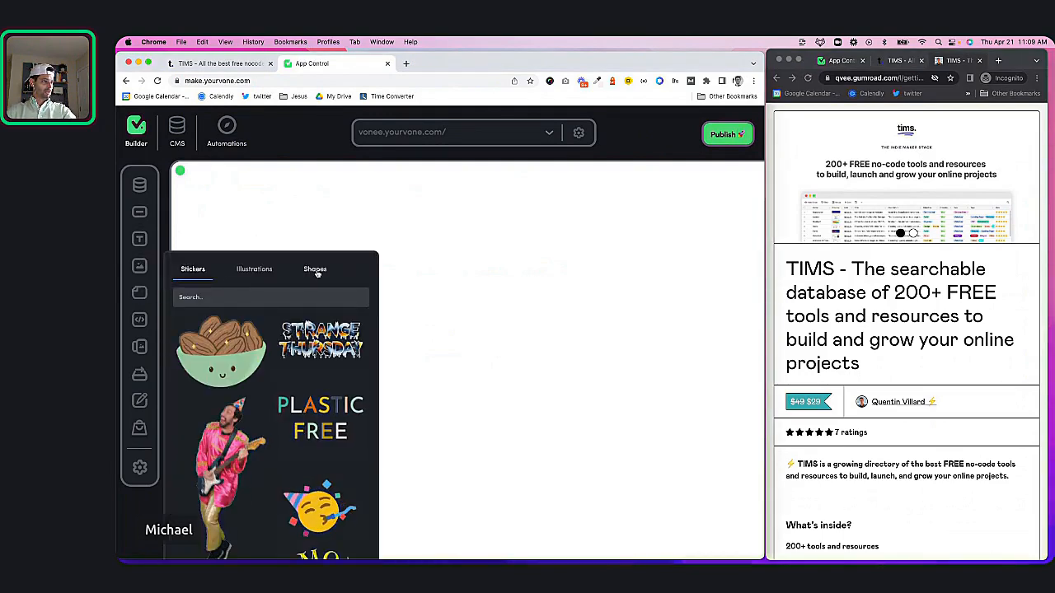
pyautogui.click(765, 253)
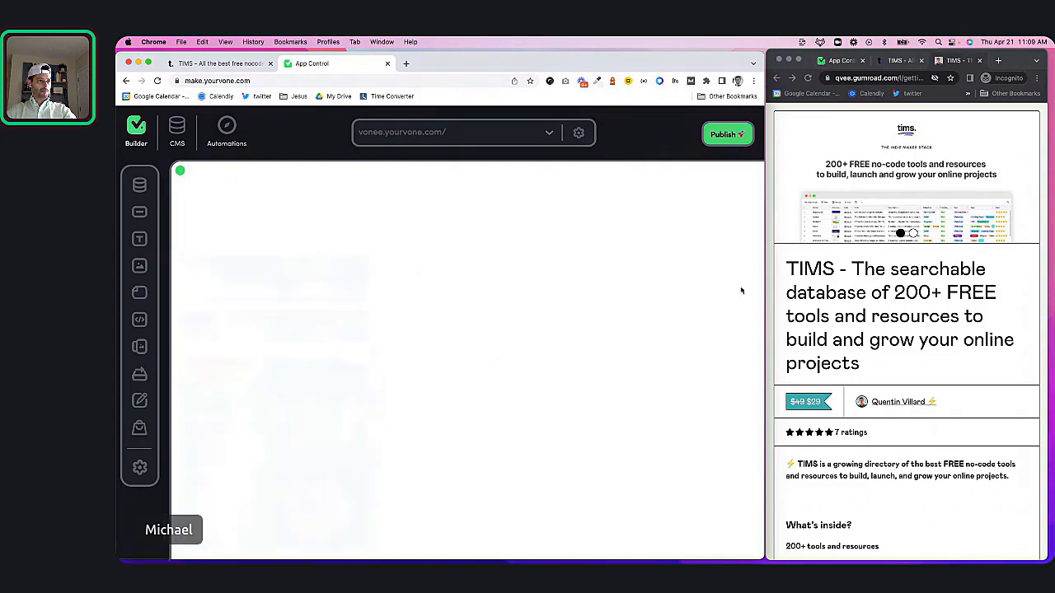
pyautogui.moveTo(764, 253); pyautogui.dragTo(506, 271)
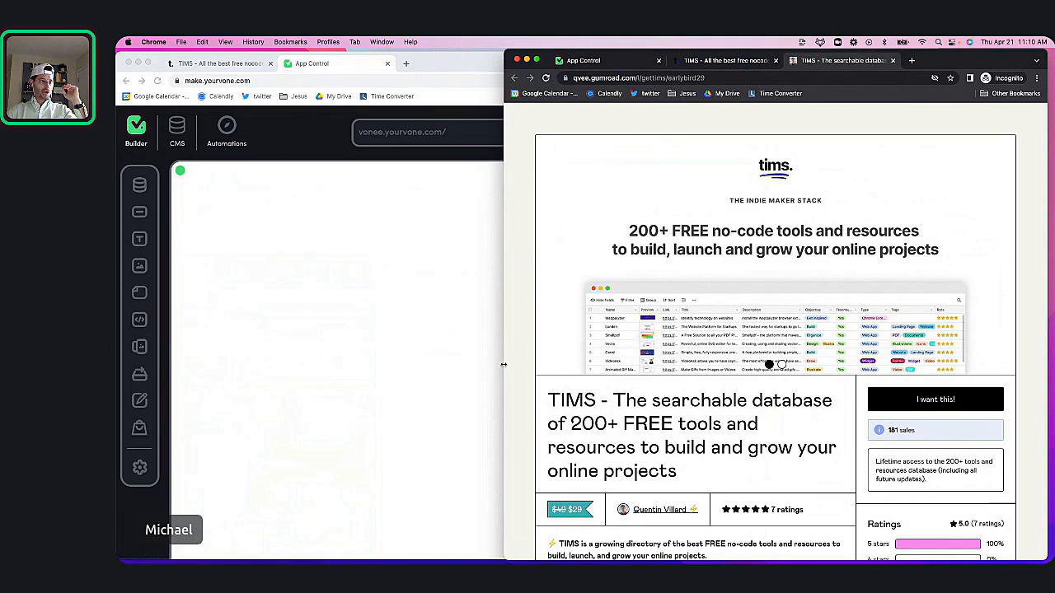
pyautogui.moveTo(503, 364); pyautogui.dragTo(764, 365)
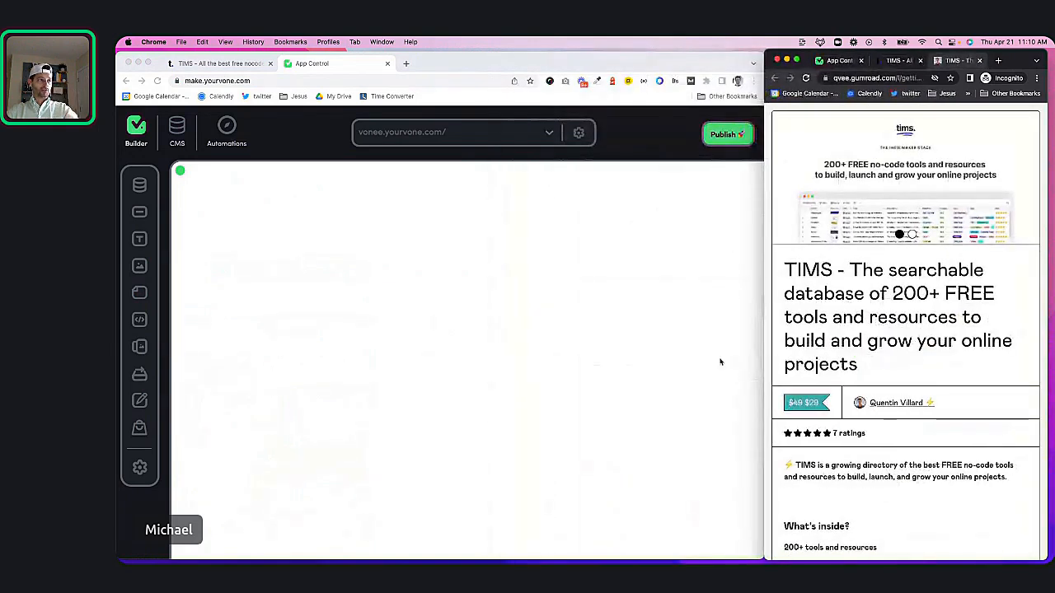
# - Add a square shape to the blank canvas and move it up toward the top of the page
pyautogui.click(139, 267)
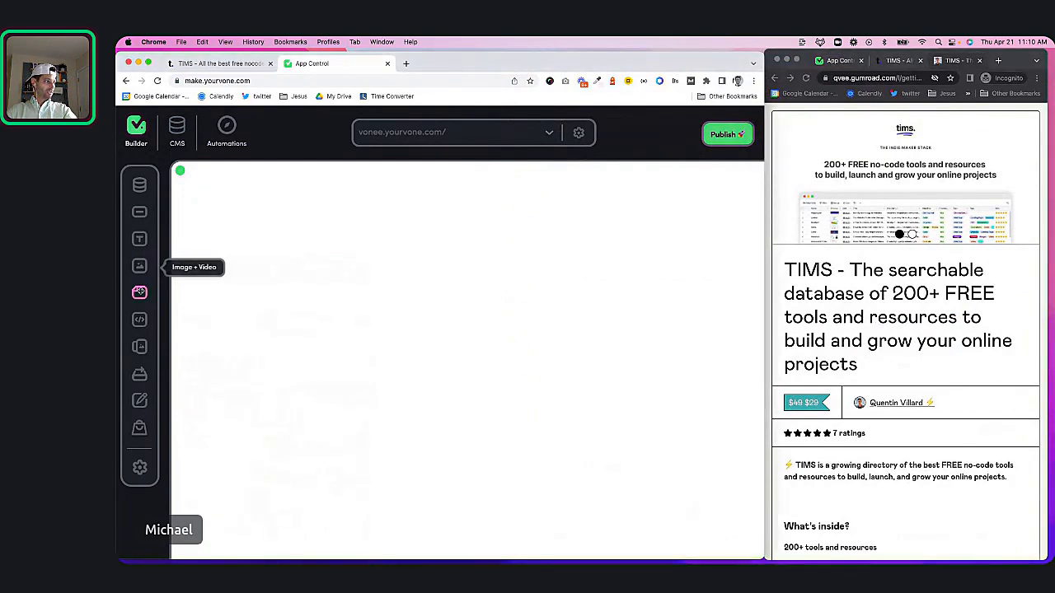
pyautogui.click(139, 292)
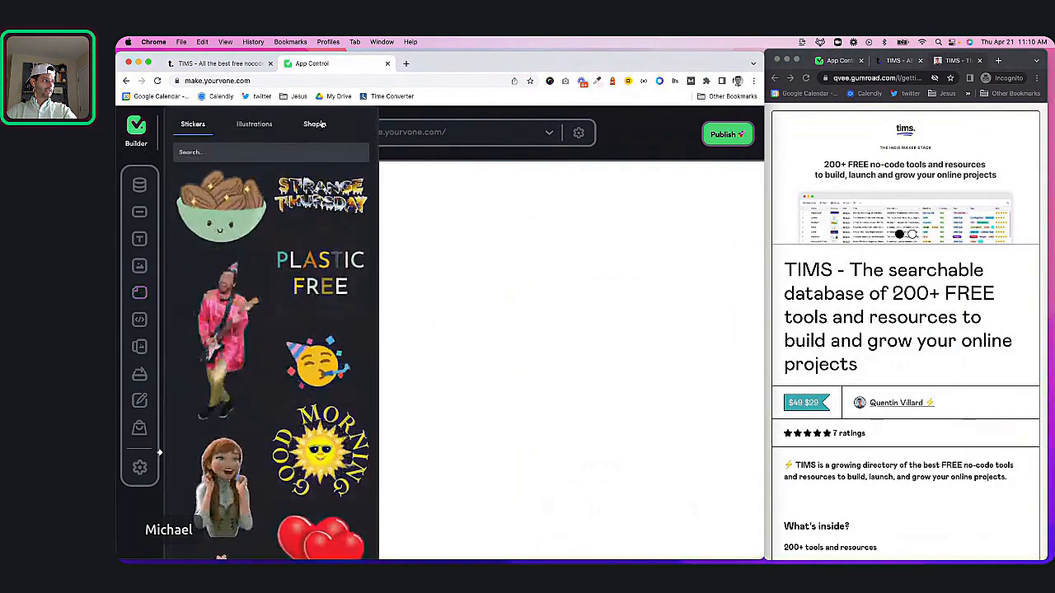
pyautogui.click(318, 125)
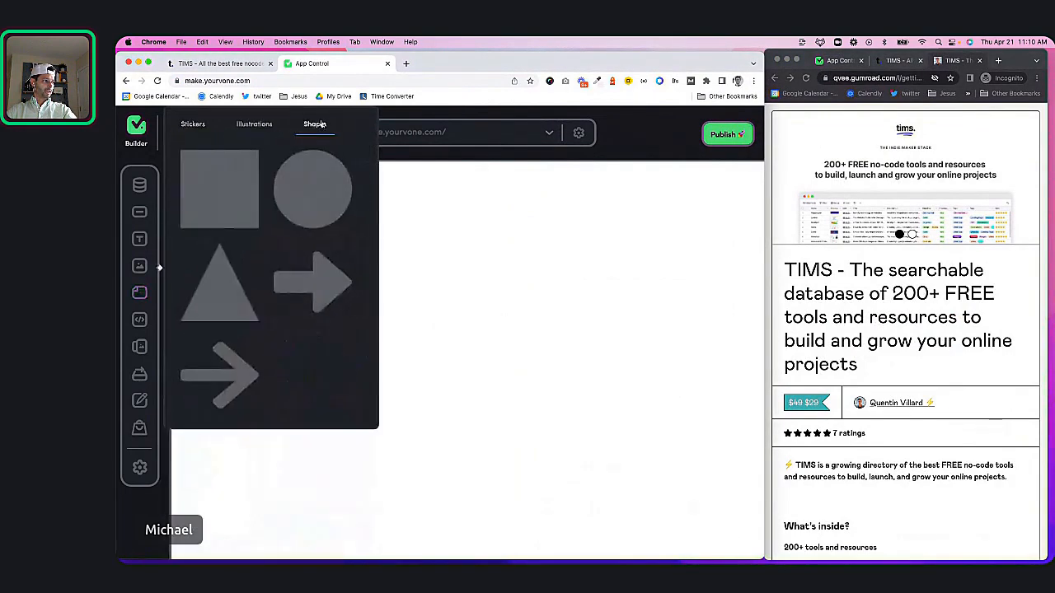
pyautogui.click(226, 200)
pyautogui.click(483, 365)
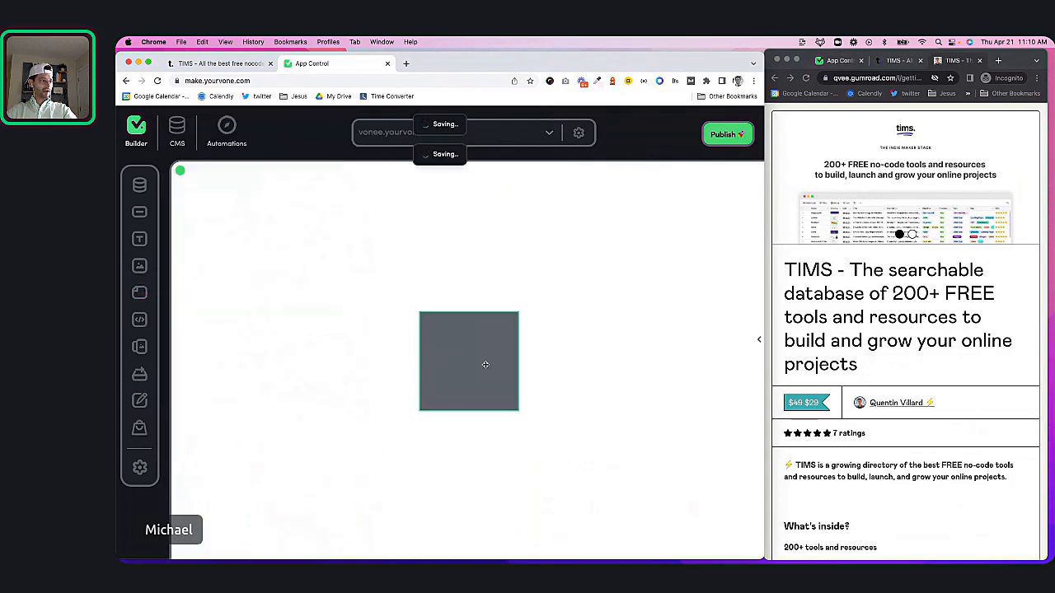
pyautogui.moveTo(477, 356); pyautogui.dragTo(396, 272)
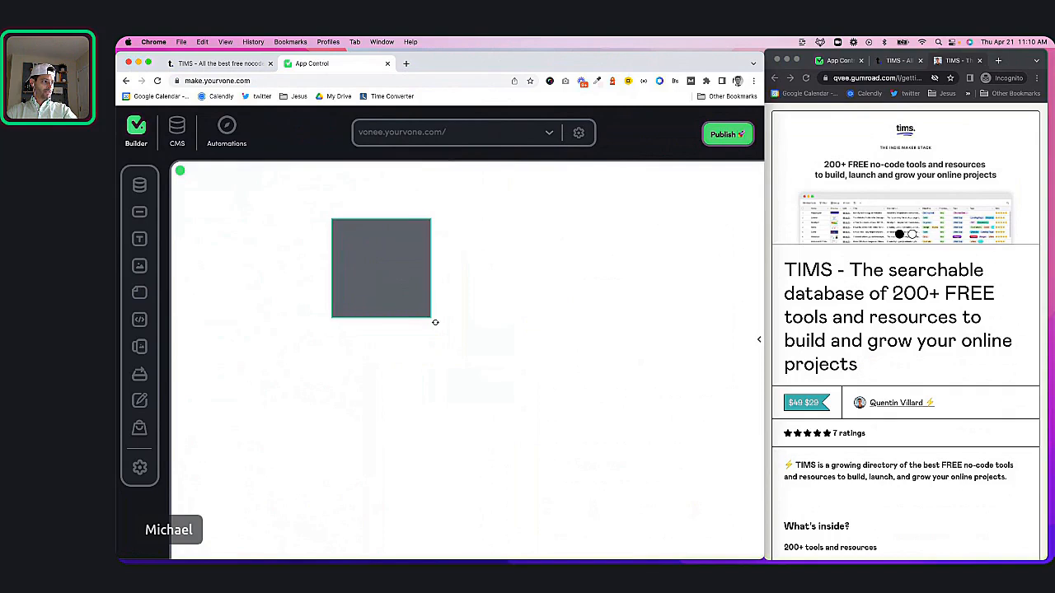
# - Stretch the square into a wide rectangle, shift it slightly upward and select it for formatting
pyautogui.click(426, 316)
pyautogui.moveTo(426, 316); pyautogui.dragTo(607, 363)
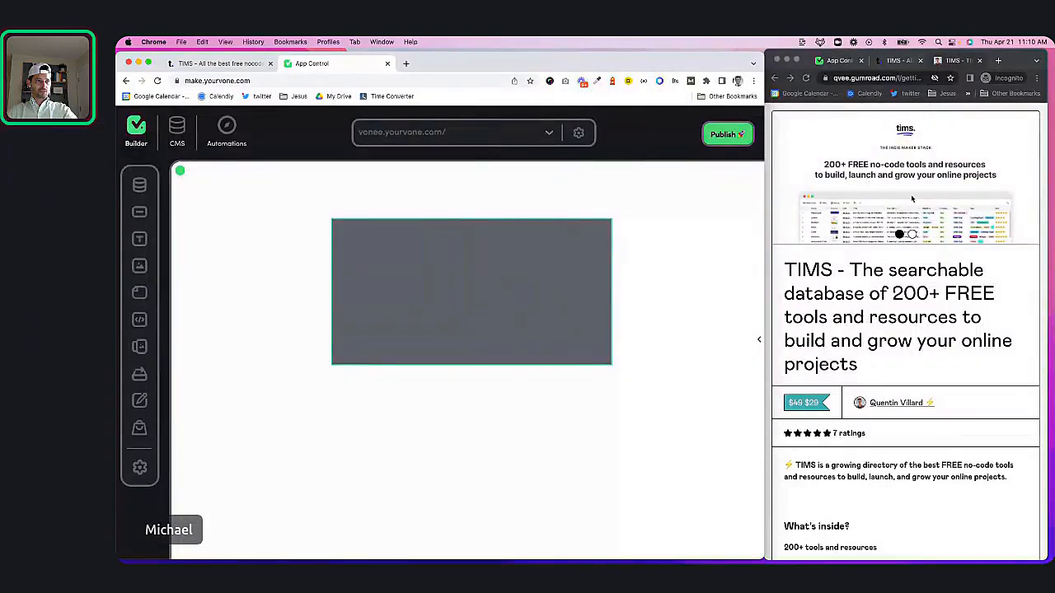
pyautogui.click(469, 287)
pyautogui.moveTo(469, 287); pyautogui.dragTo(466, 276)
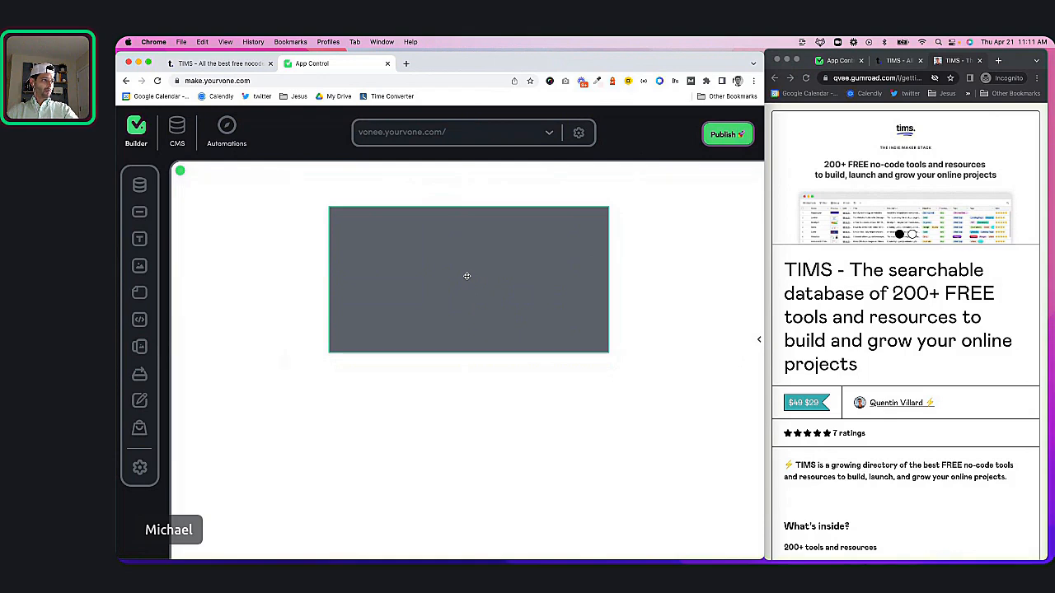
pyautogui.click(464, 330)
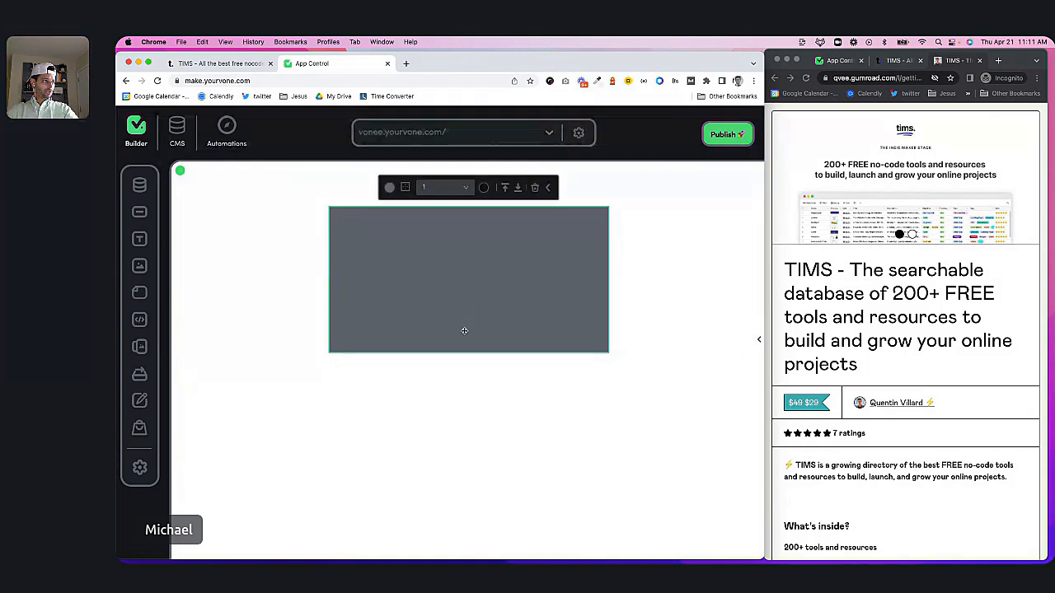
# - Fill the rectangle with white and add a border with a width of 3
pyautogui.click(391, 188)
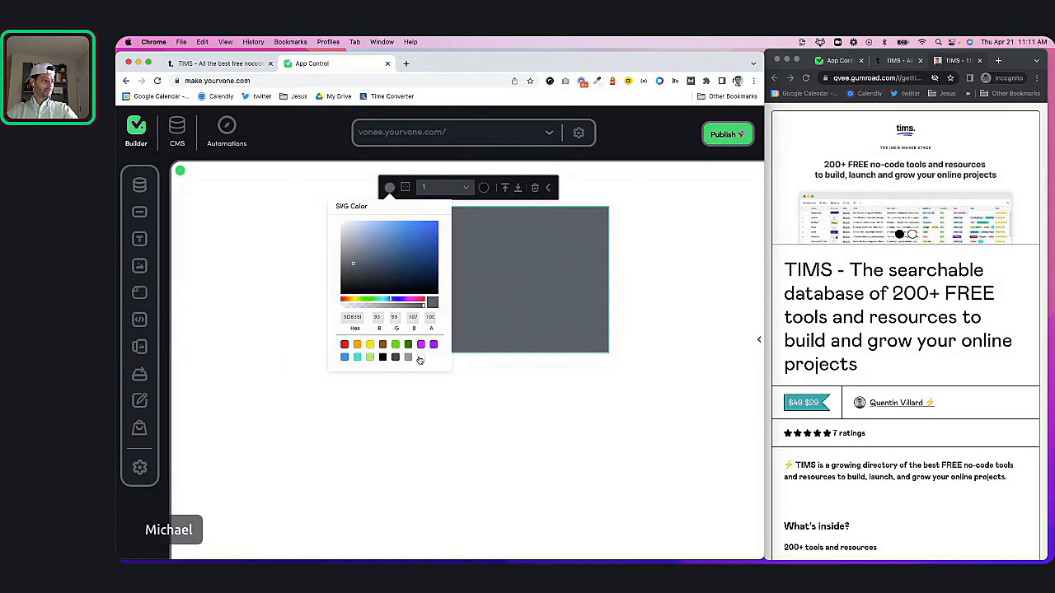
pyautogui.click(419, 357)
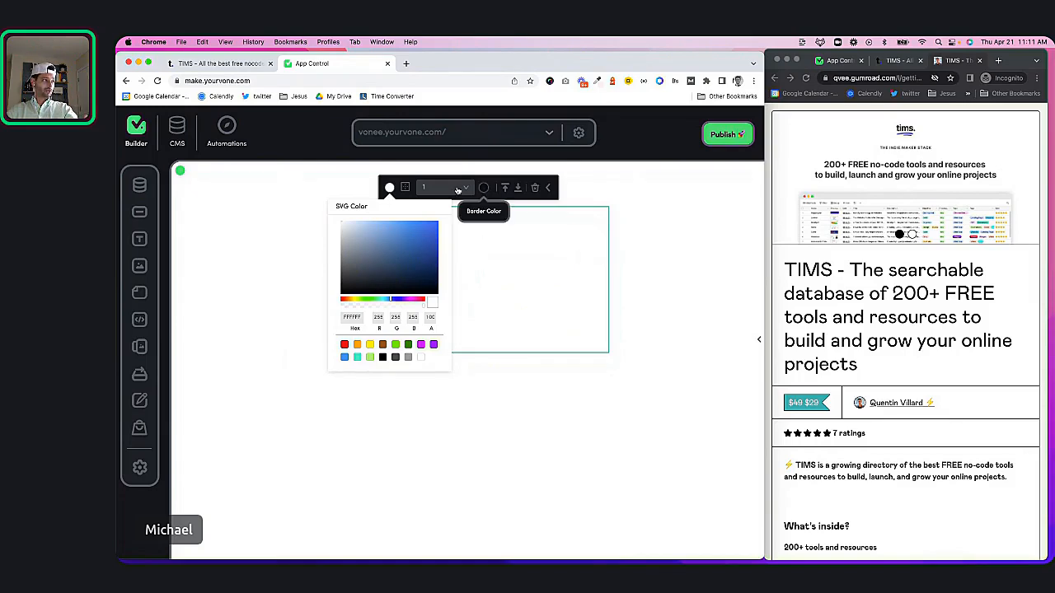
pyautogui.click(405, 188)
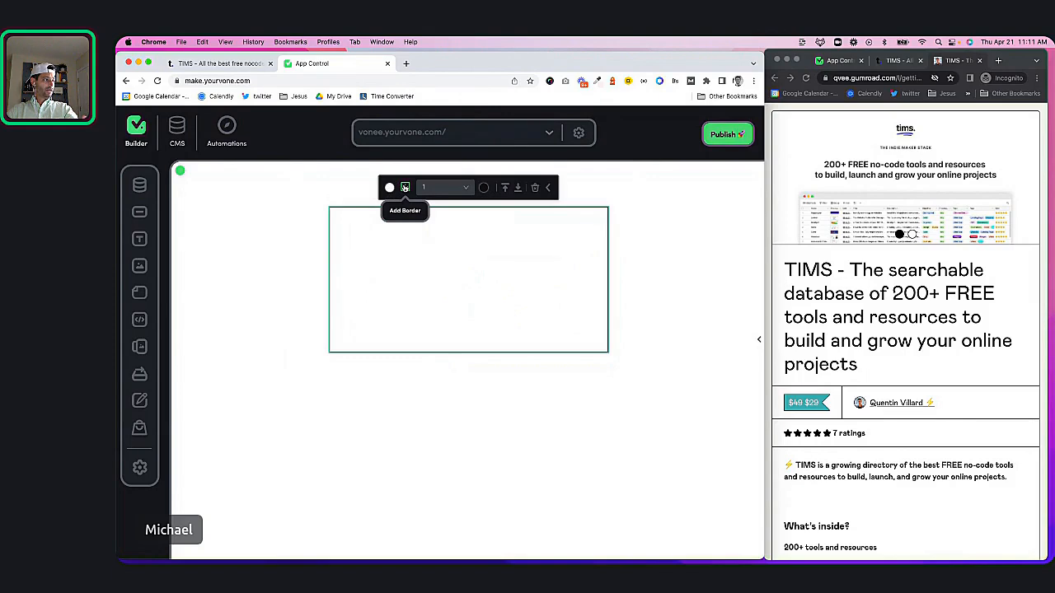
pyautogui.click(445, 188)
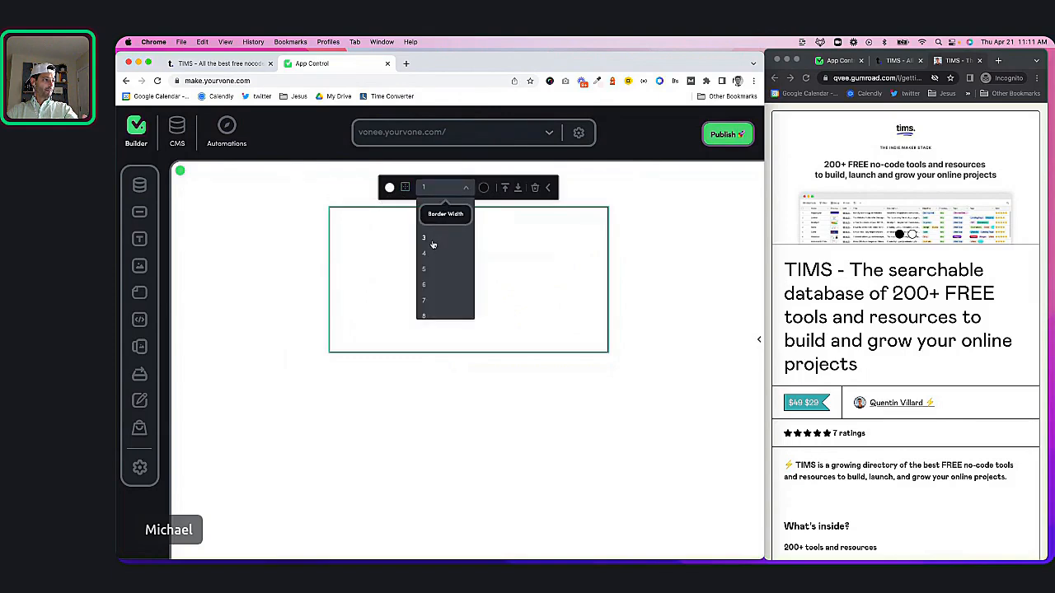
pyautogui.click(424, 239)
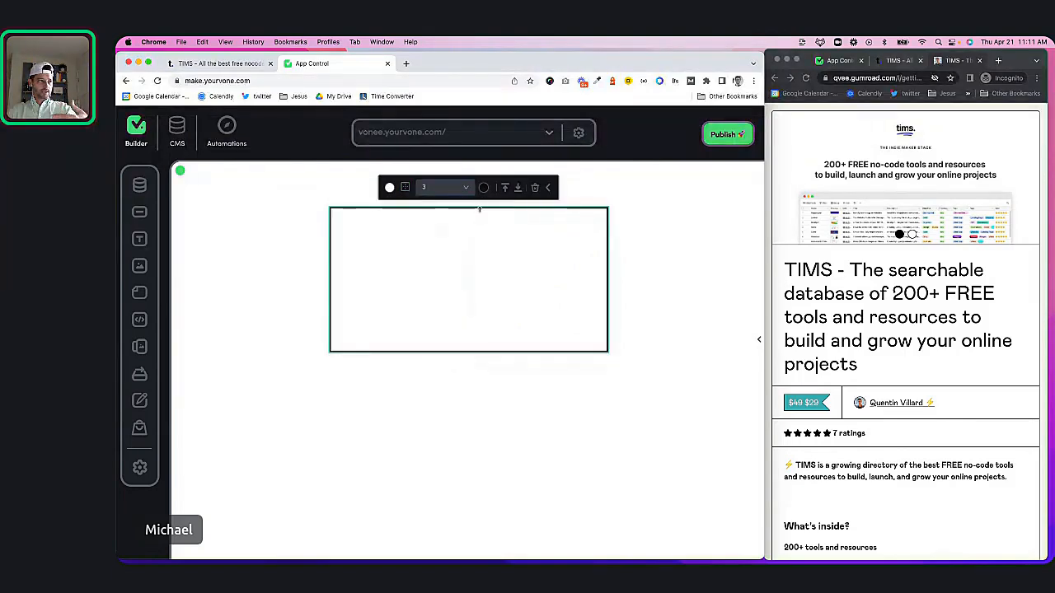
pyautogui.click(552, 402)
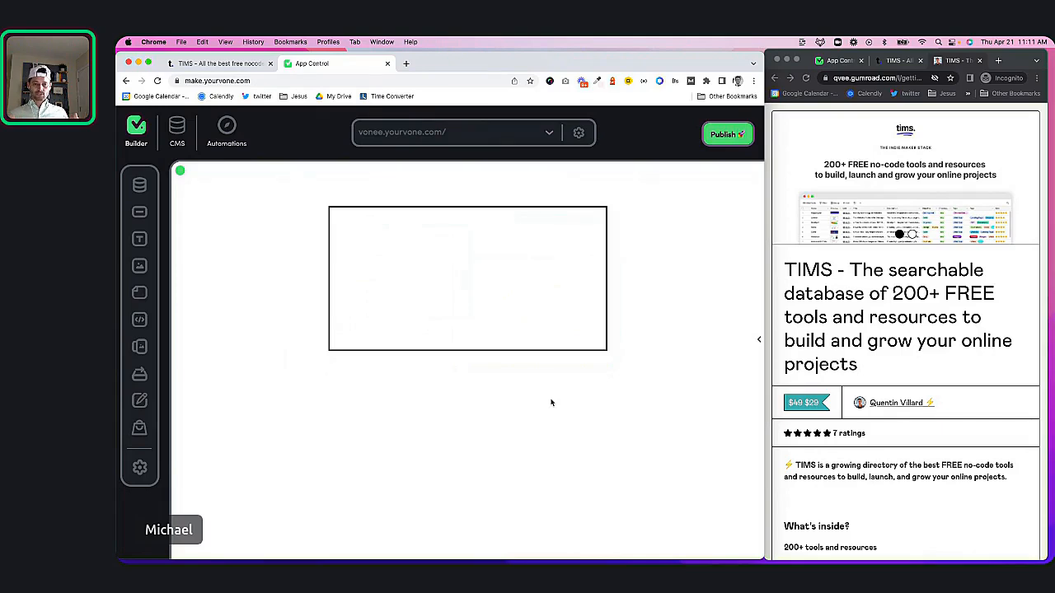
# - Move the bordered rectangle slightly lower on the page, keeping it horizontally centred
pyautogui.click(540, 308)
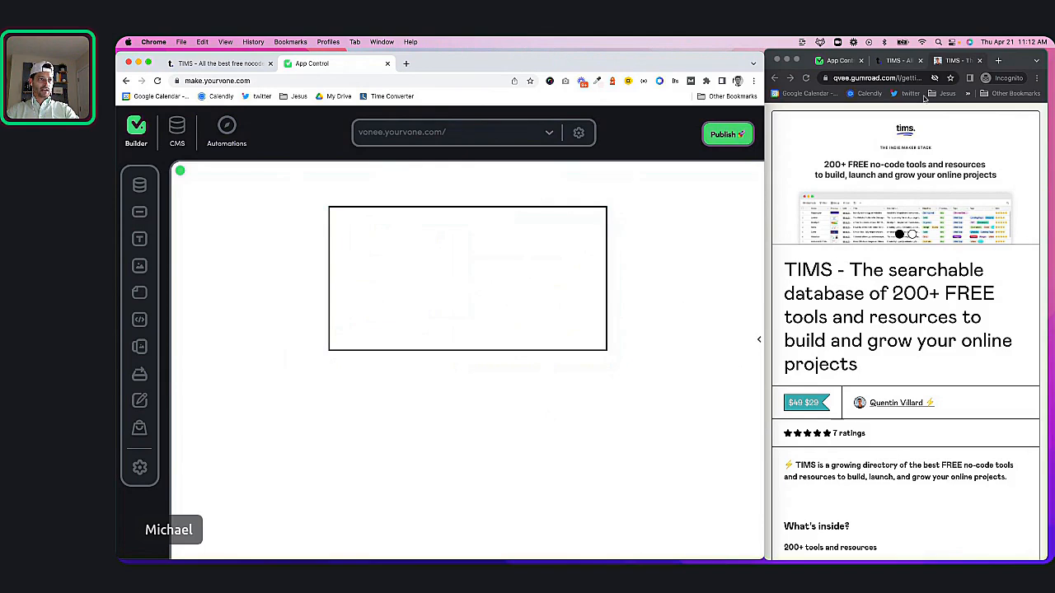
pyautogui.moveTo(420, 297); pyautogui.dragTo(417, 296)
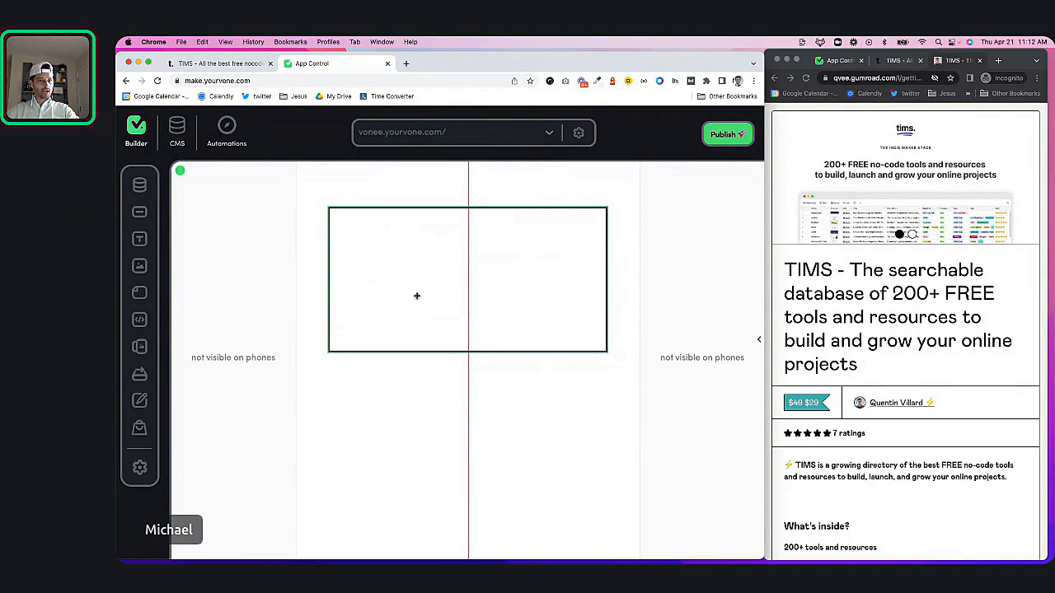
pyautogui.click(416, 296)
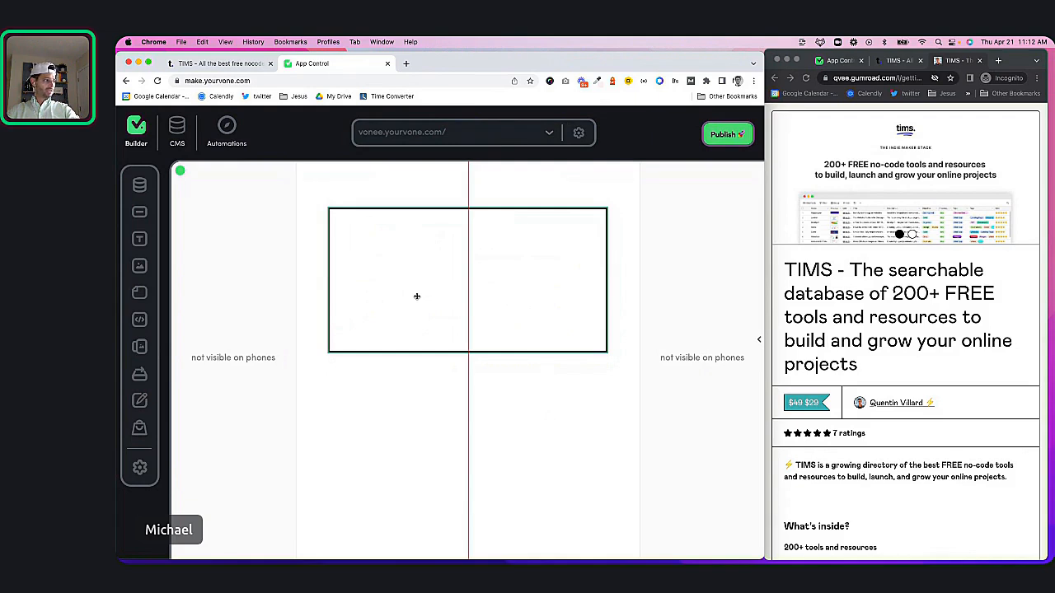
pyautogui.moveTo(417, 297); pyautogui.dragTo(354, 309)
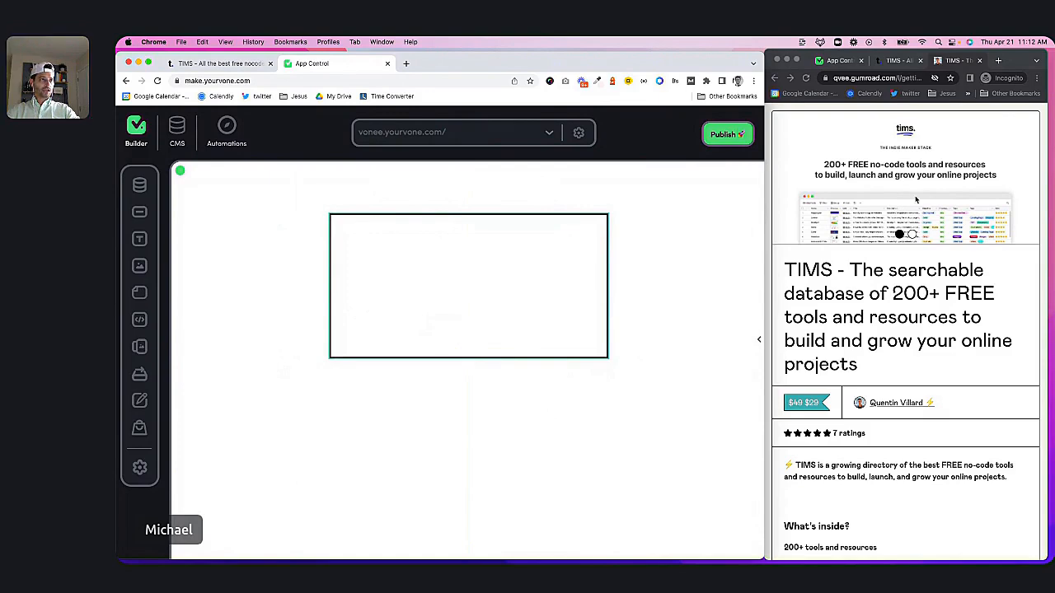
pyautogui.moveTo(407, 250)
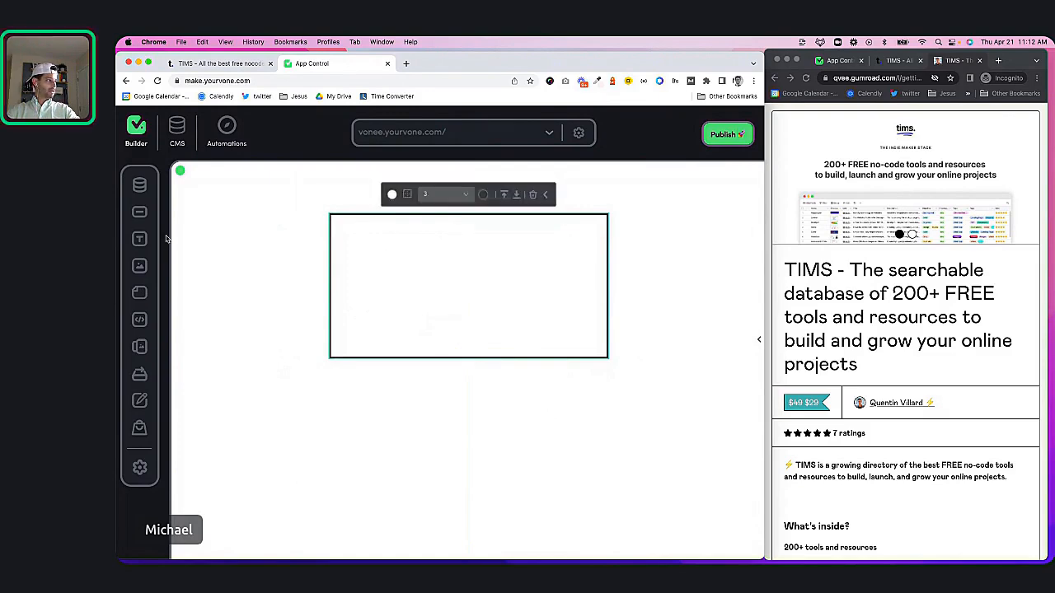
# - Add a text element inside the rectangle's upper edge and change its text to "tims."
pyautogui.click(138, 239)
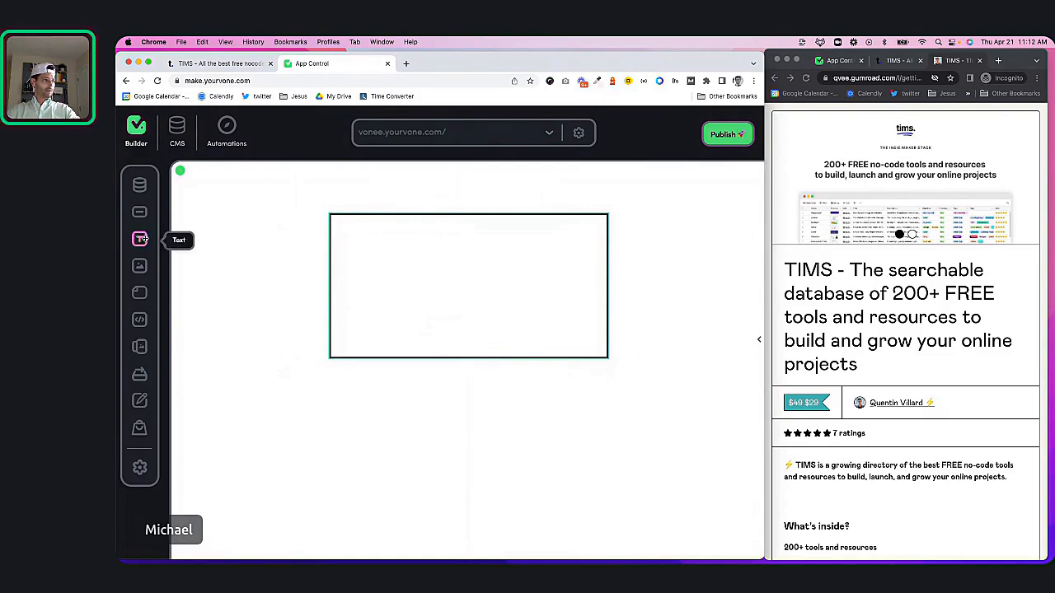
pyautogui.click(456, 277)
pyautogui.moveTo(465, 364); pyautogui.dragTo(465, 238)
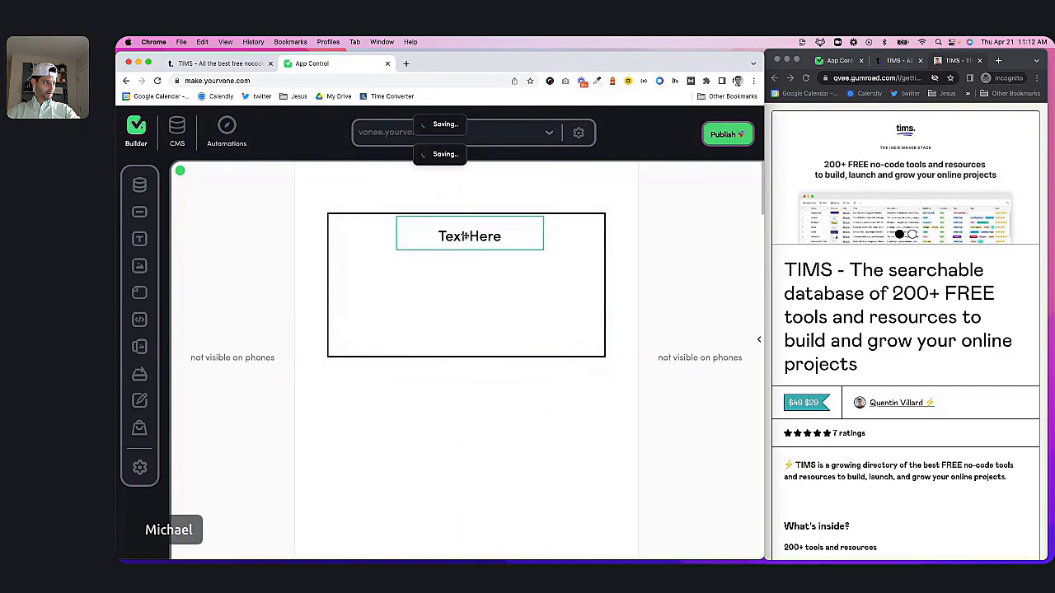
pyautogui.doubleClick(463, 236)
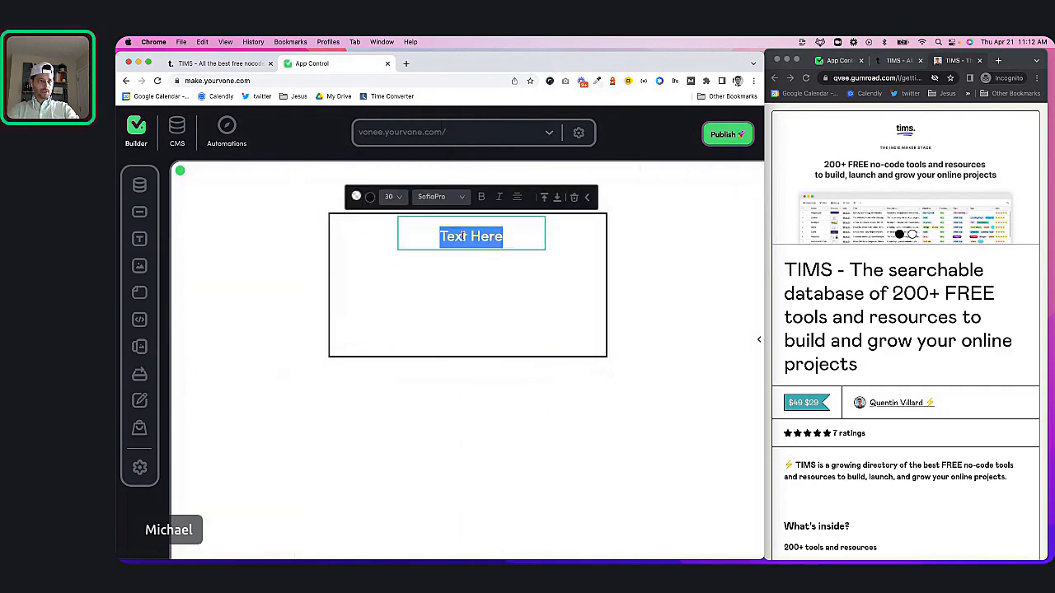
pyautogui.write('tims.')
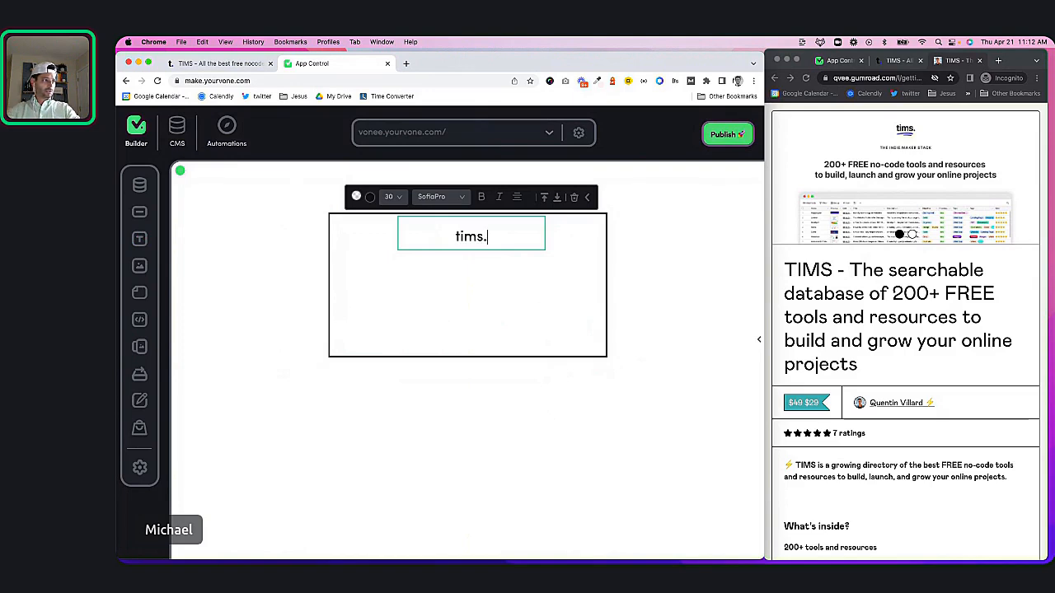
pyautogui.click(461, 266)
pyautogui.click(449, 237)
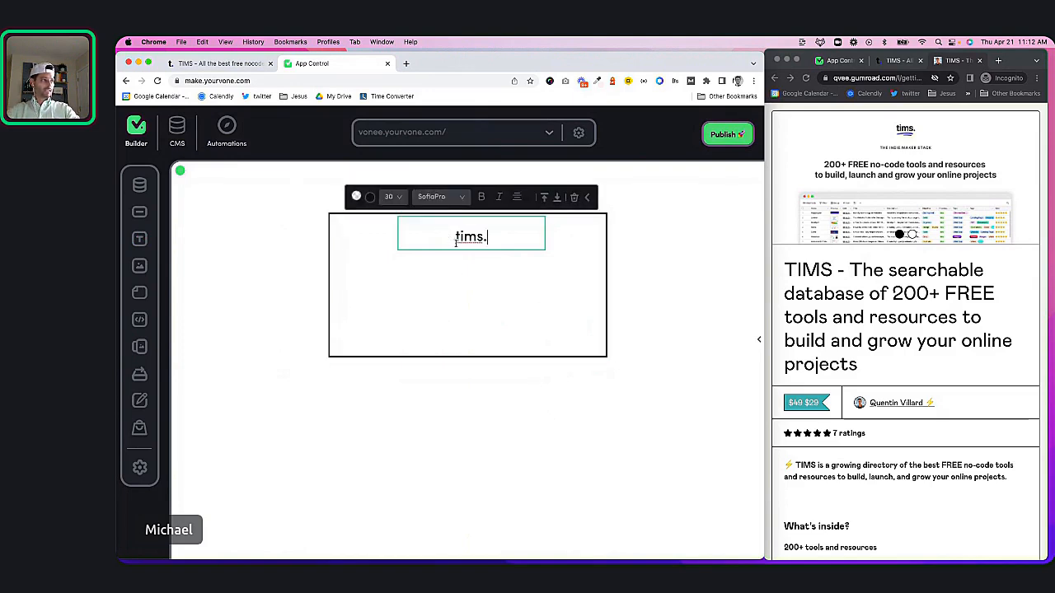
pyautogui.click(473, 299)
pyautogui.click(467, 227)
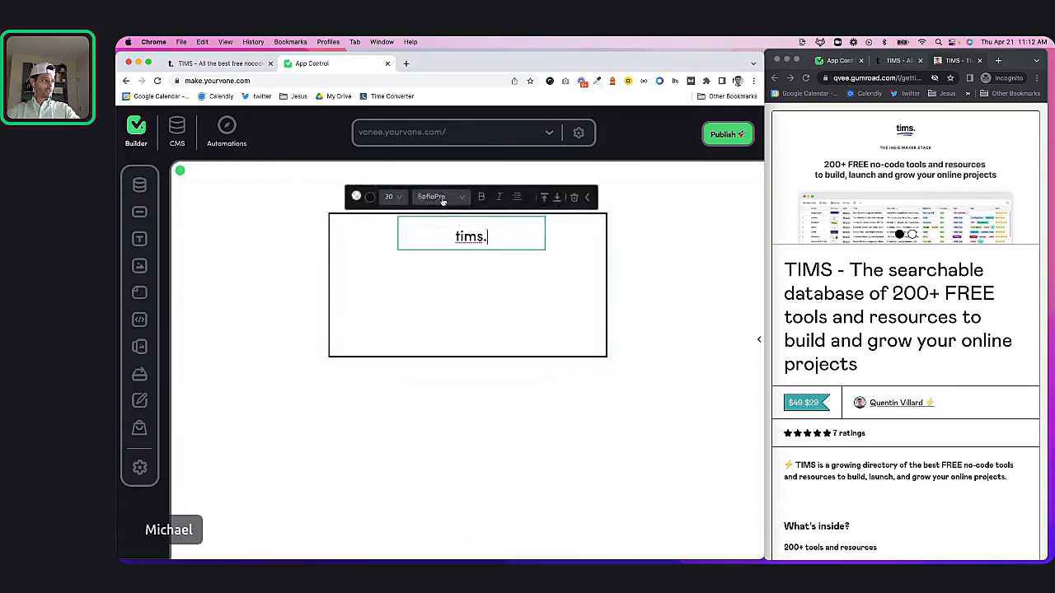
pyautogui.click(441, 199)
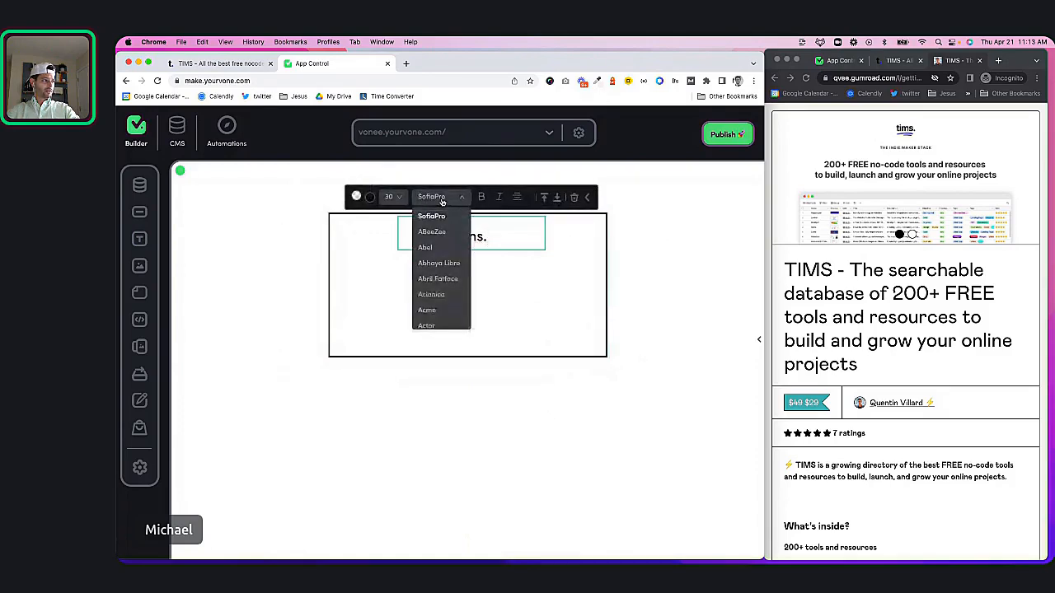
pyautogui.click(398, 200)
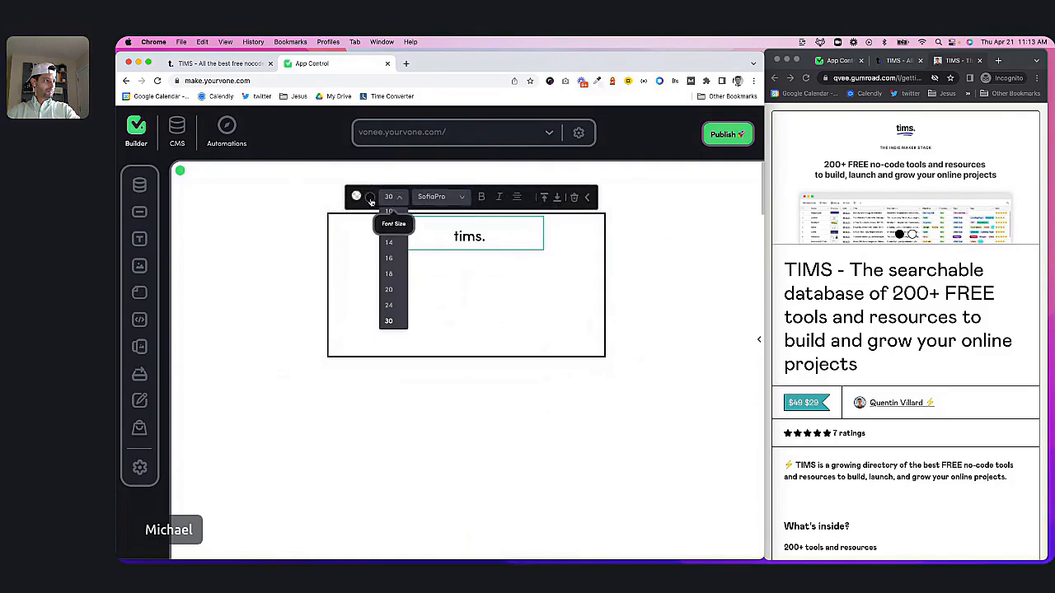
pyautogui.click(531, 318)
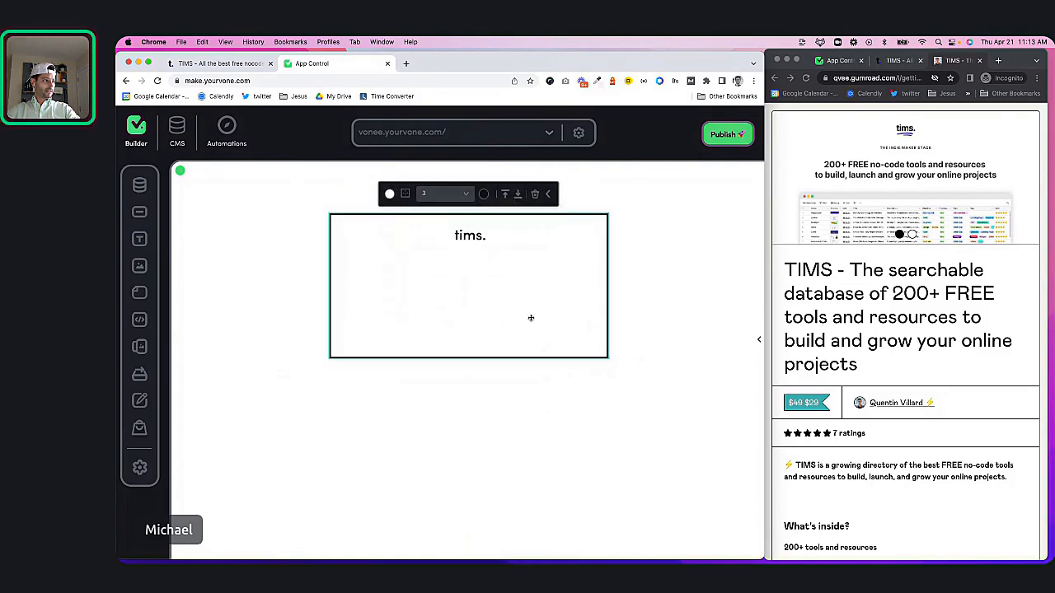
# - Narrow the "tims." text box and centre it near the rectangle's upper edge
pyautogui.click(478, 237)
pyautogui.moveTo(401, 235); pyautogui.dragTo(467, 237)
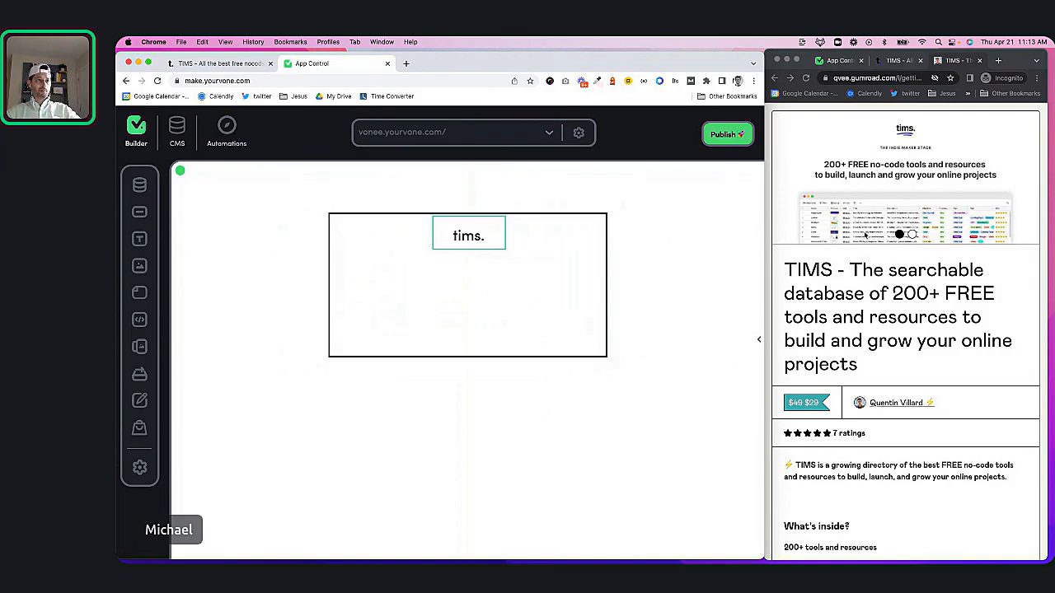
pyautogui.click(569, 237)
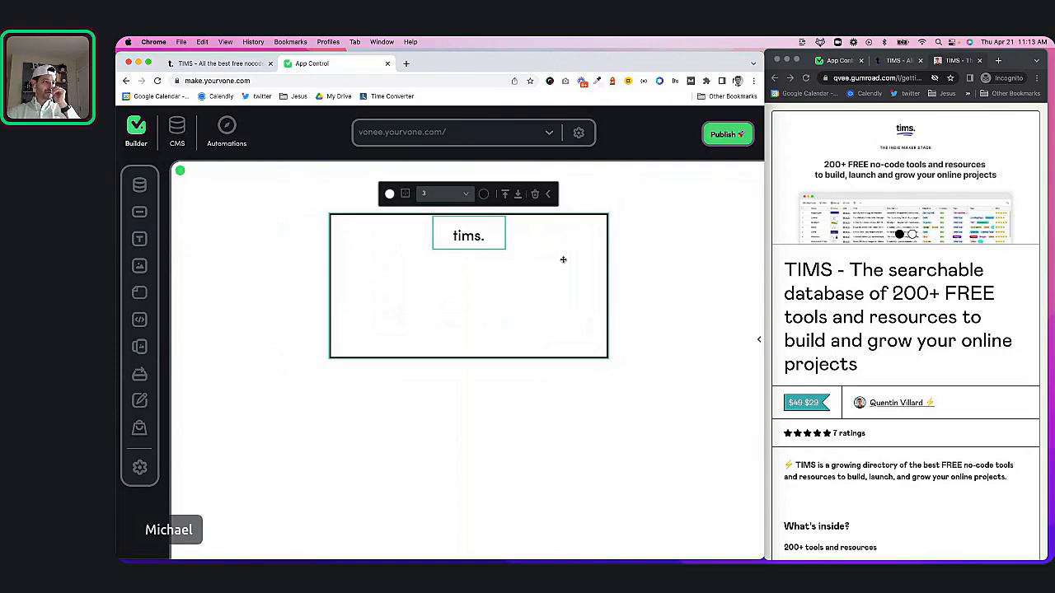
pyautogui.click(474, 241)
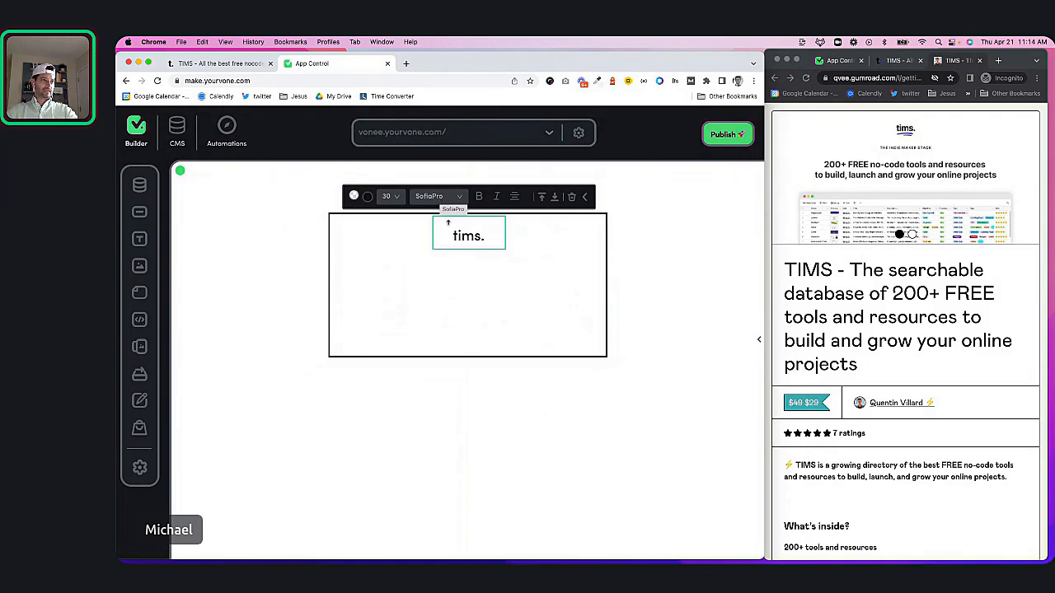
pyautogui.click(468, 282)
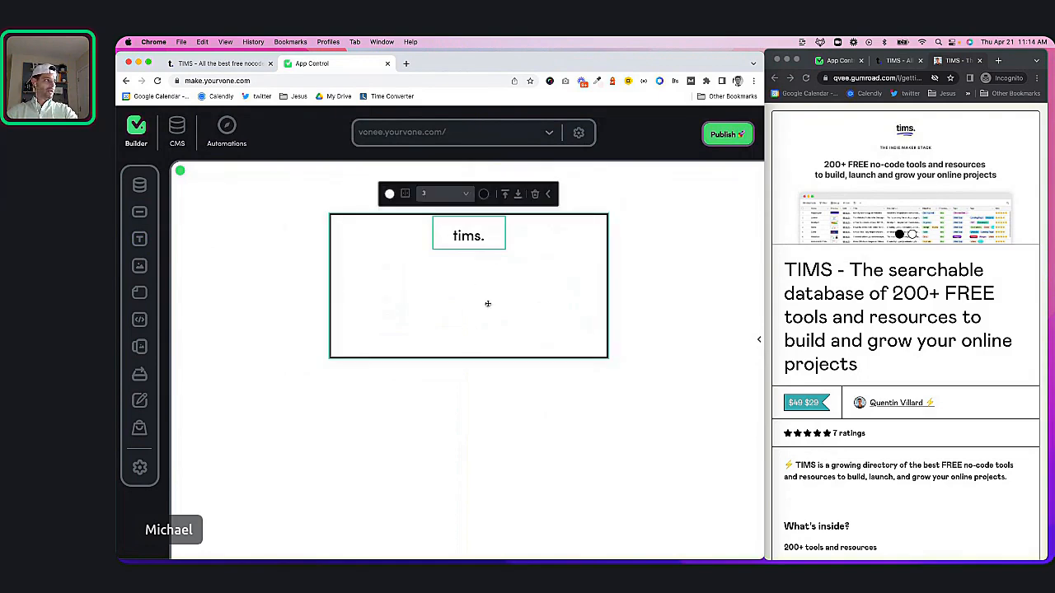
# - Add an image element to the page and upload tims.png from the Downloads folder into it
pyautogui.click(139, 265)
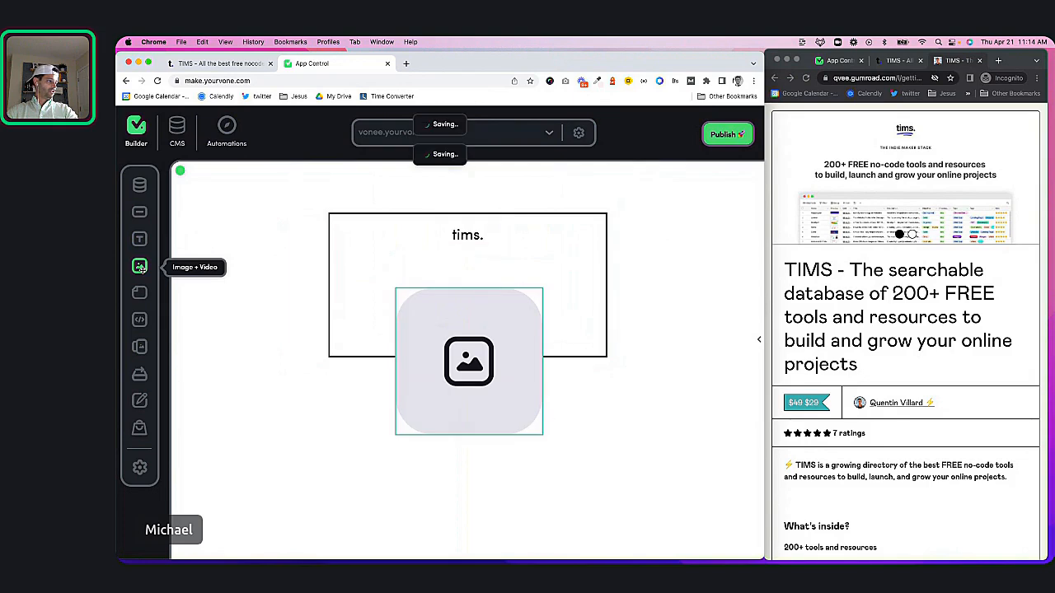
pyautogui.click(475, 352)
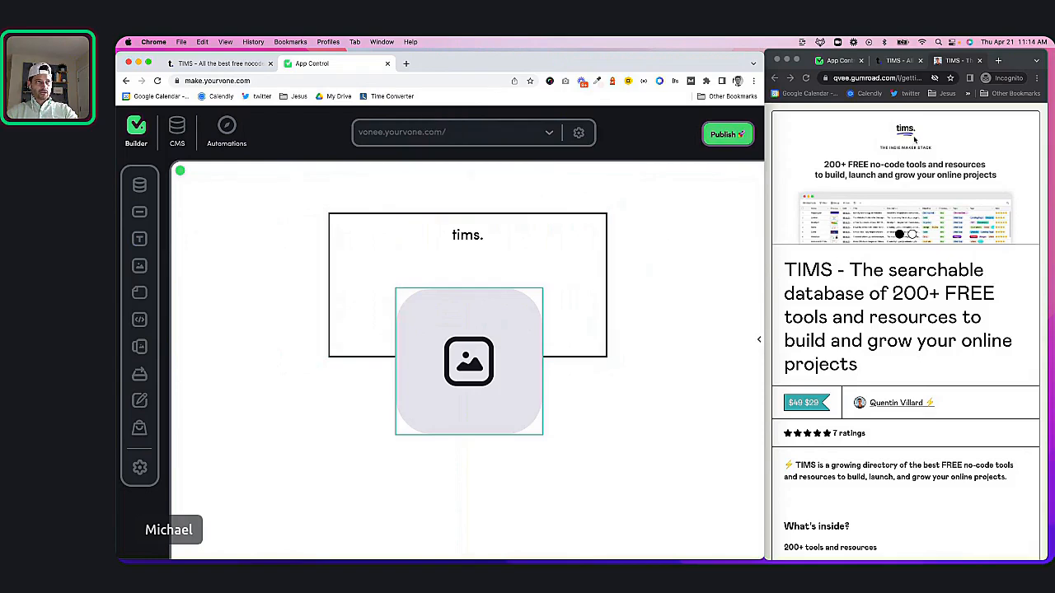
pyautogui.moveTo(474, 356)
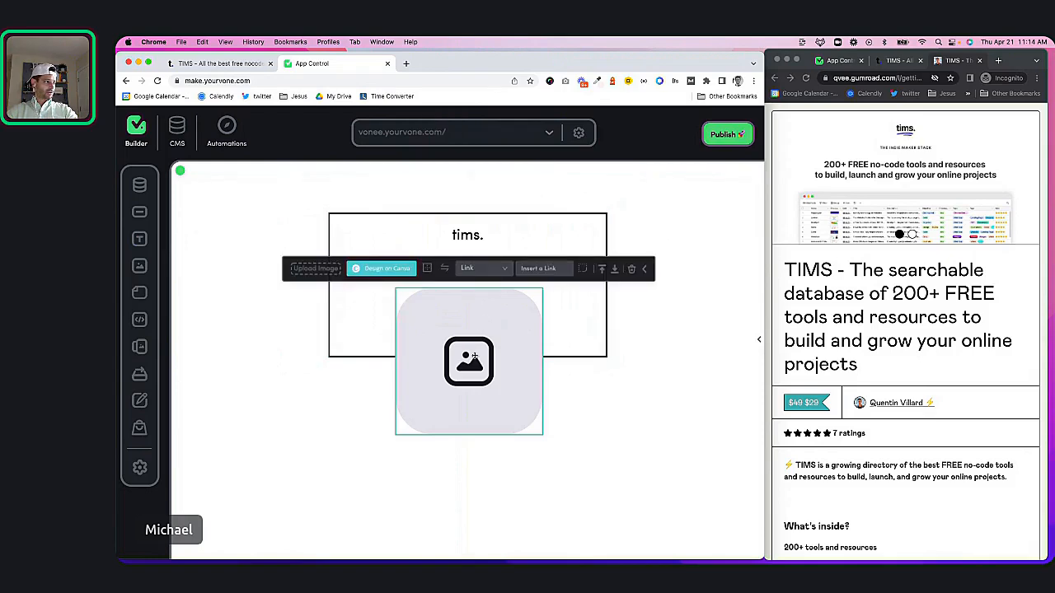
pyautogui.click(314, 269)
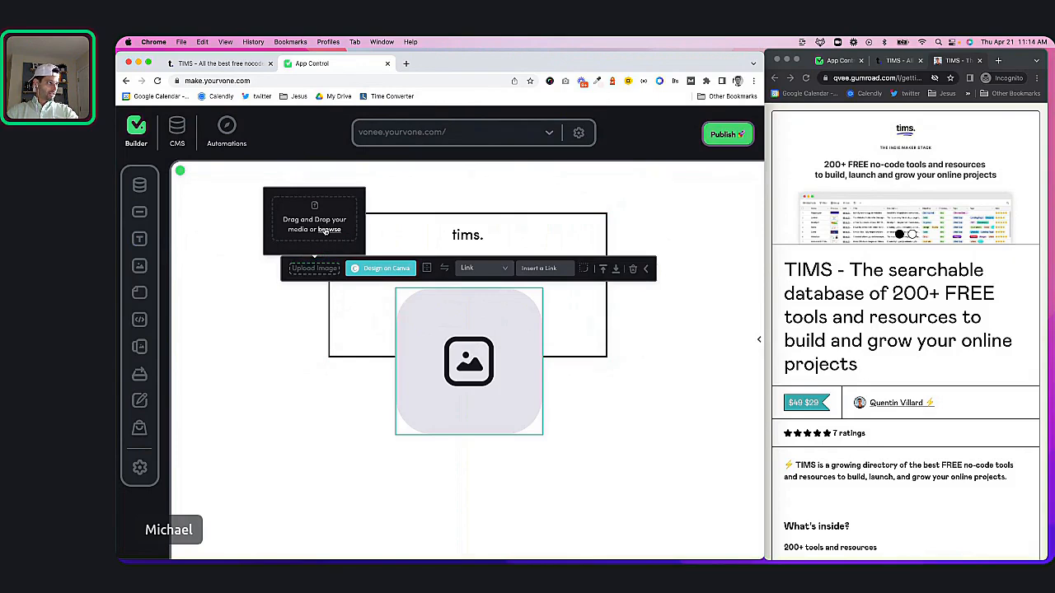
pyautogui.click(329, 230)
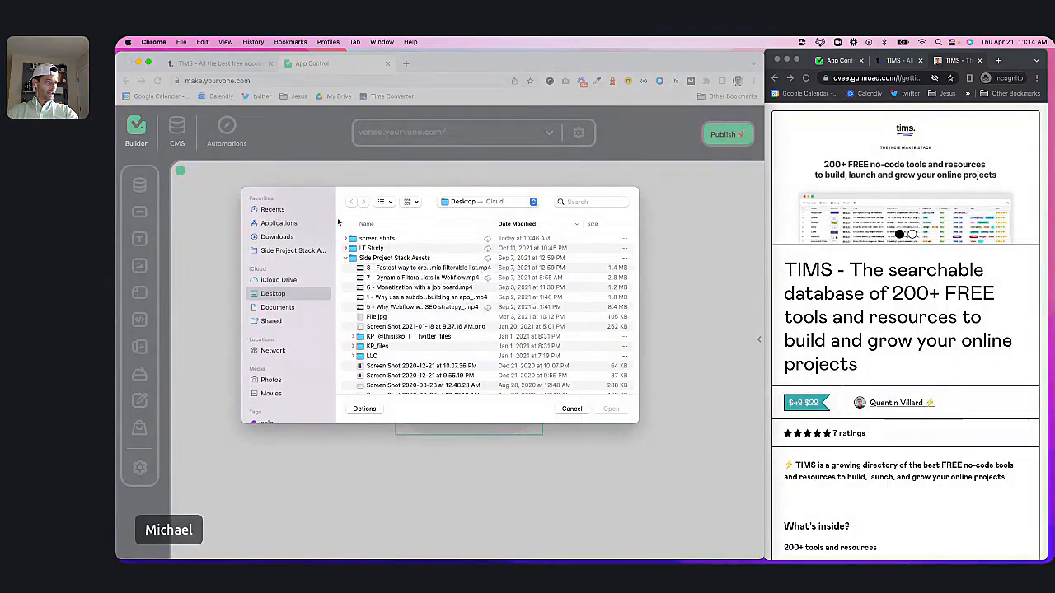
pyautogui.click(277, 236)
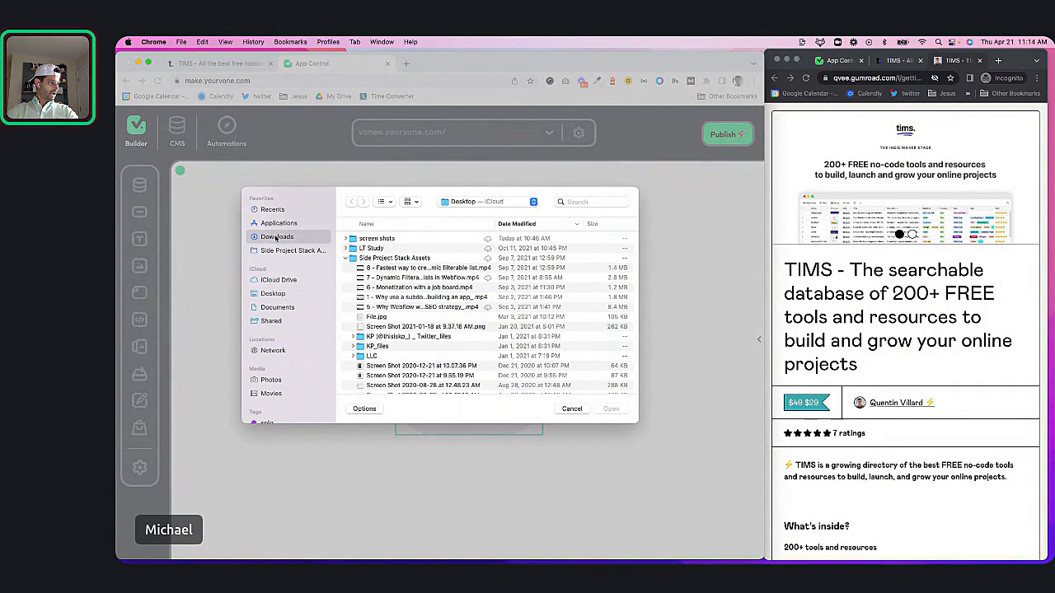
pyautogui.click(370, 240)
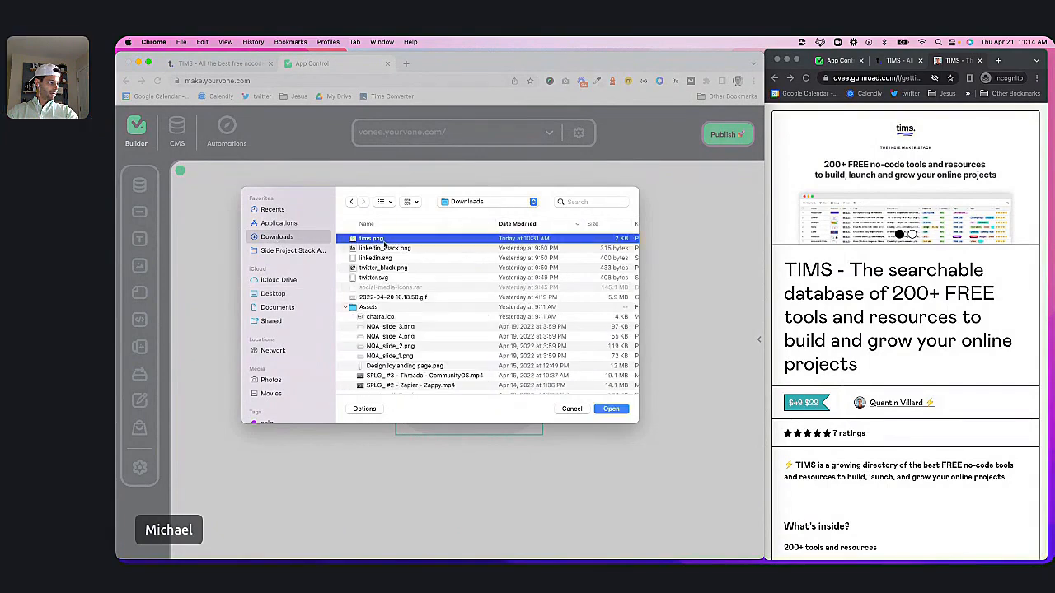
pyautogui.click(609, 410)
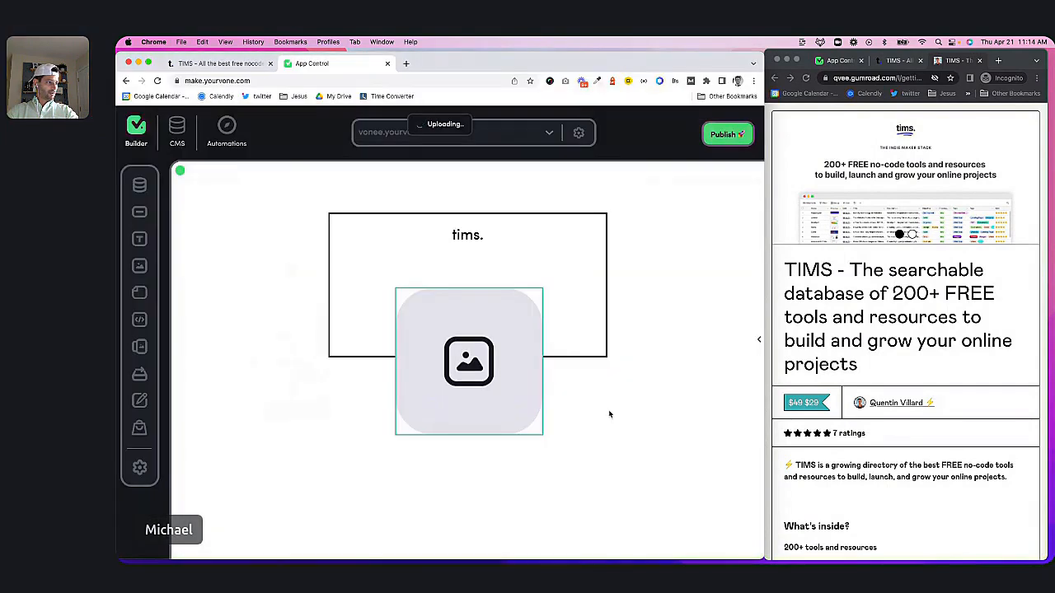
# - Shrink the blue-lines image to a small square and rotate it so its lines run nearly horizontal
pyautogui.click(468, 350)
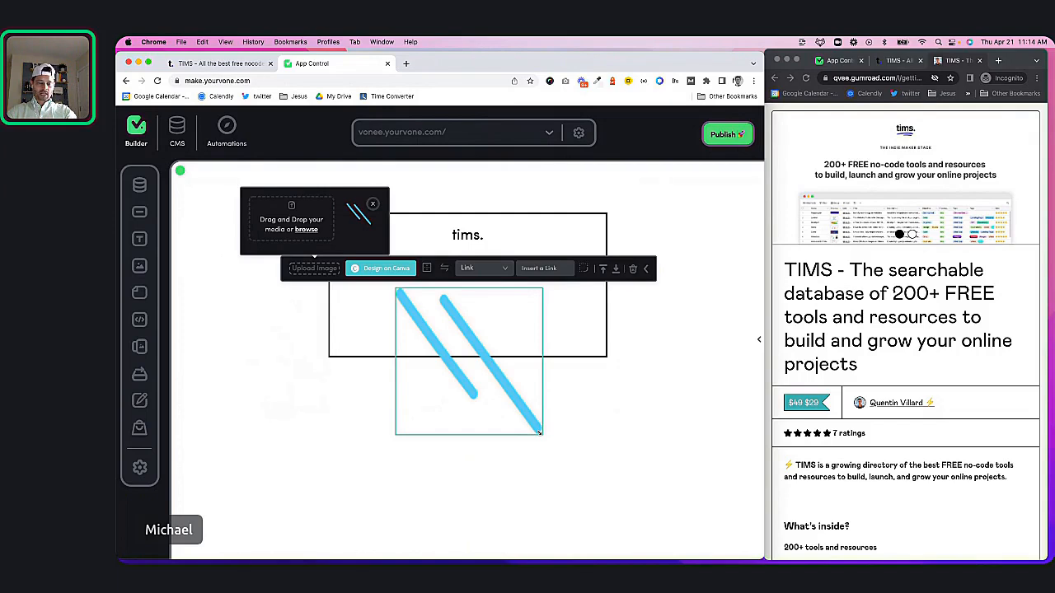
pyautogui.moveTo(539, 432); pyautogui.dragTo(414, 306)
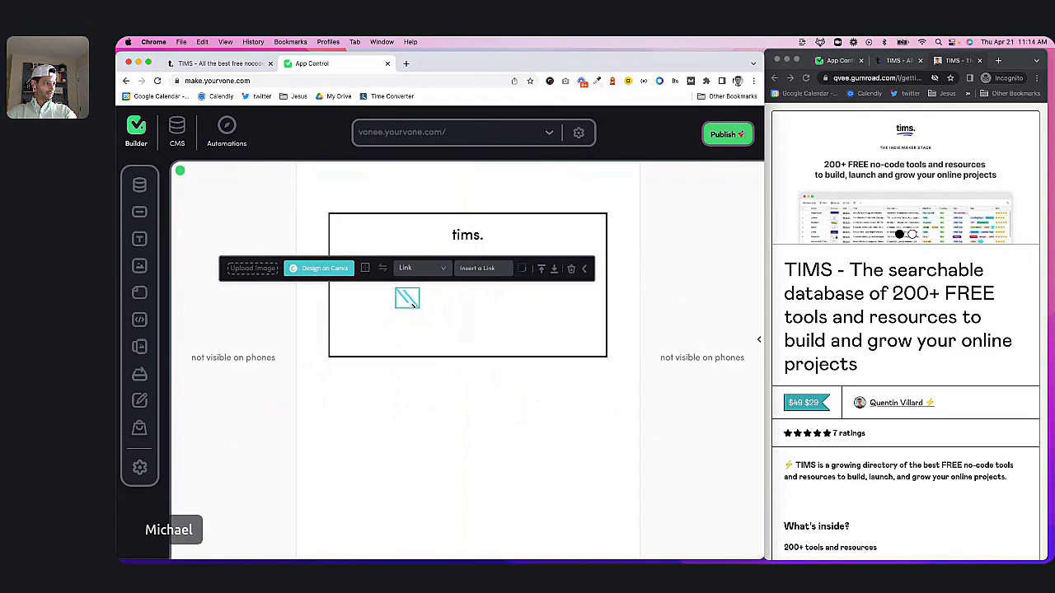
pyautogui.moveTo(412, 304); pyautogui.dragTo(432, 295)
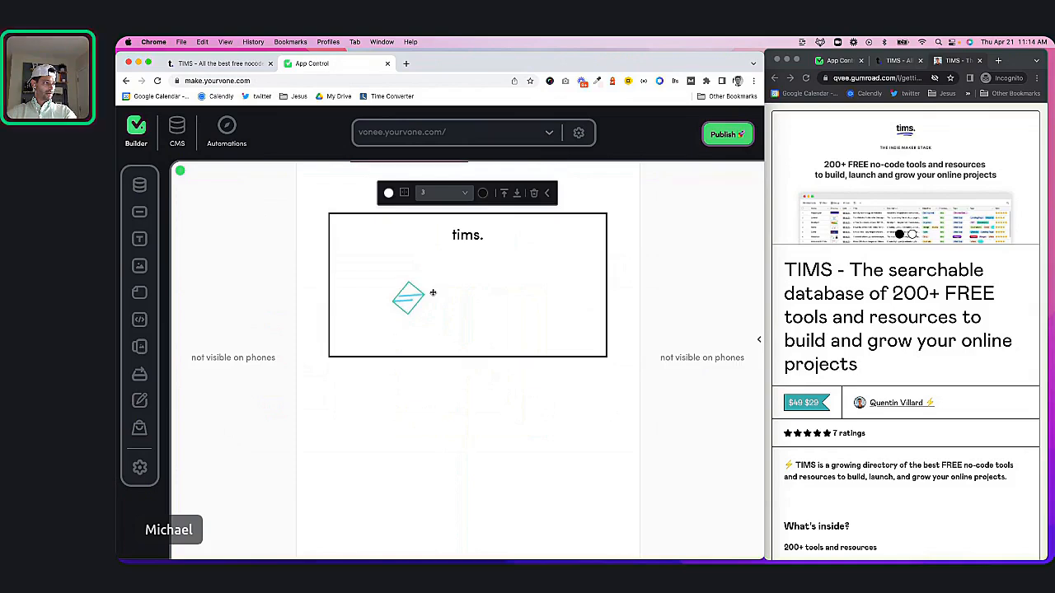
# - Move the small blue-lines image directly beneath the "tims." text so it works as an underline
pyautogui.click(408, 298)
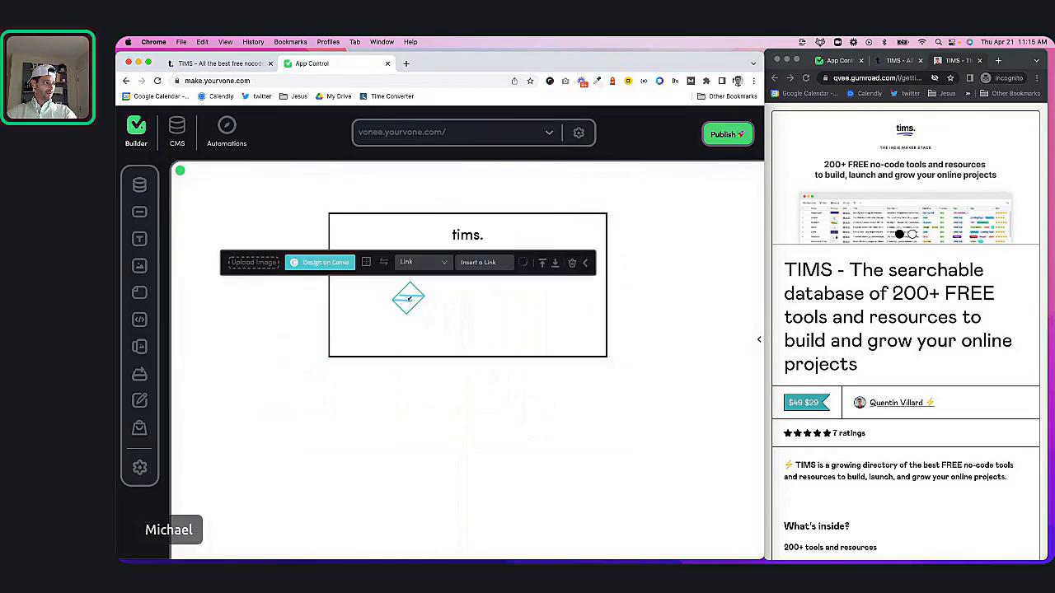
pyautogui.moveTo(409, 295); pyautogui.dragTo(467, 249)
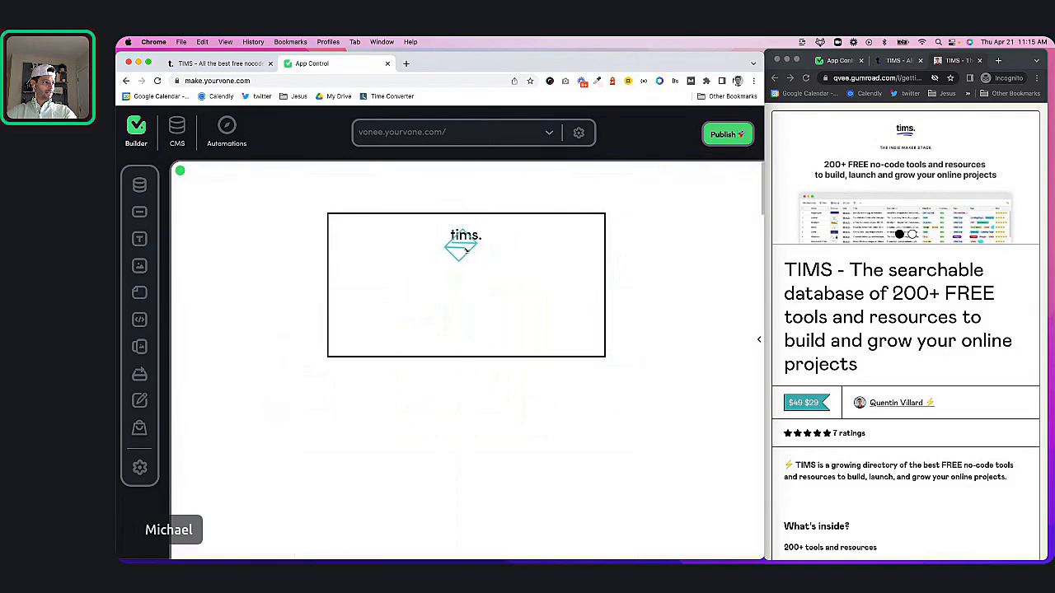
pyautogui.moveTo(484, 245); pyautogui.dragTo(485, 243)
pyautogui.click(490, 301)
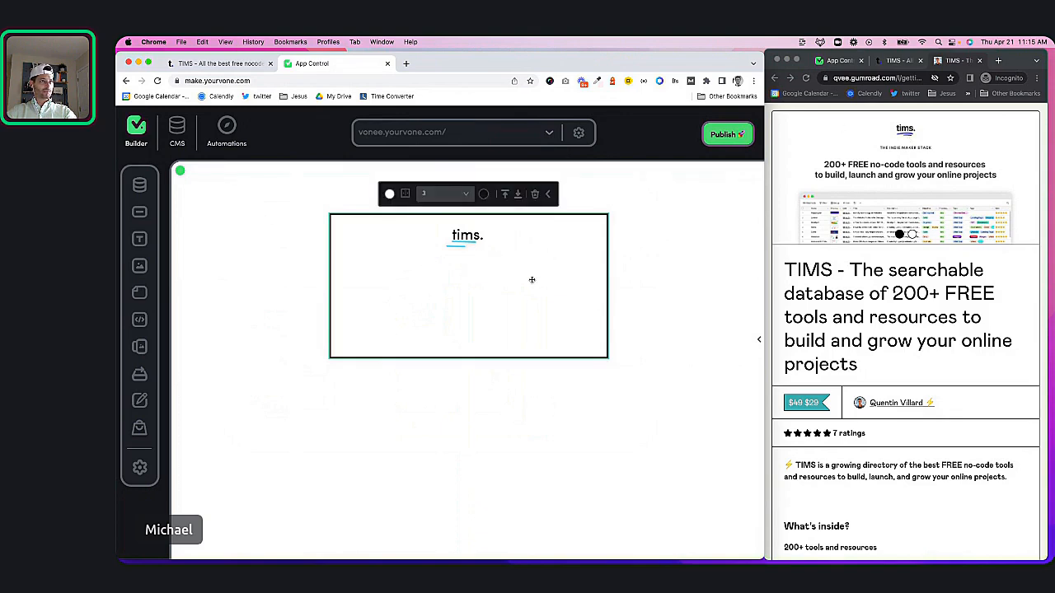
# - Add a text element and replace its placeholder with "THE INDIE MAKER STACK"
pyautogui.click(139, 239)
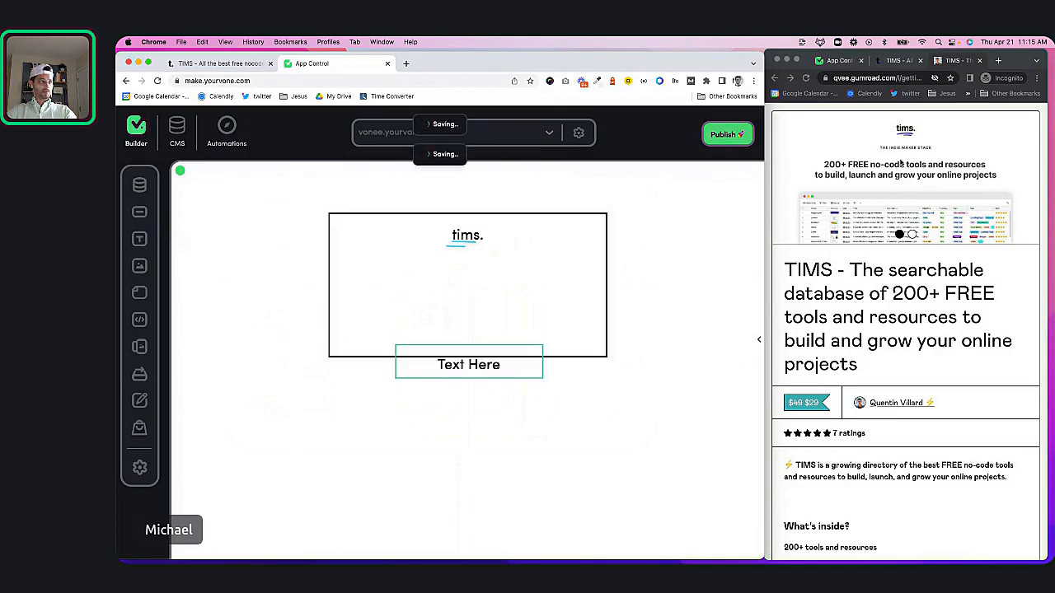
pyautogui.click(471, 363)
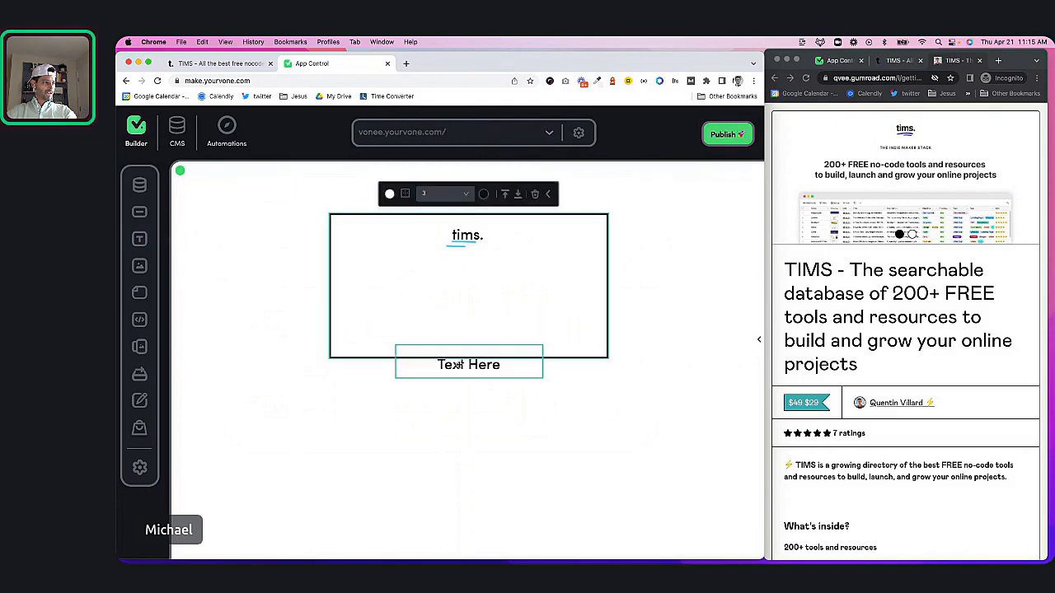
pyautogui.click(459, 368)
pyautogui.doubleClick(459, 367)
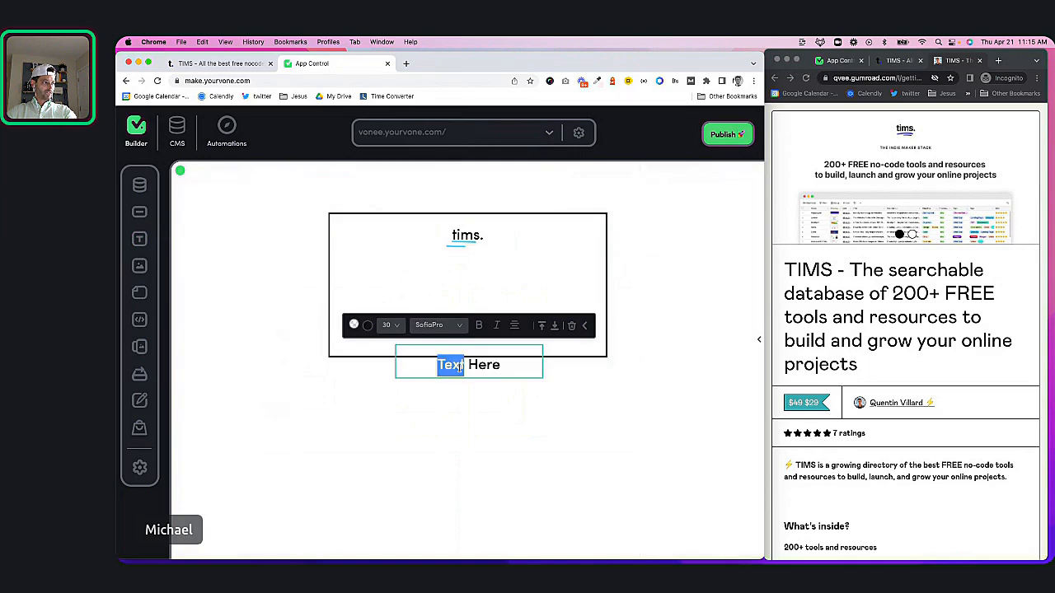
pyautogui.tripleClick(459, 367)
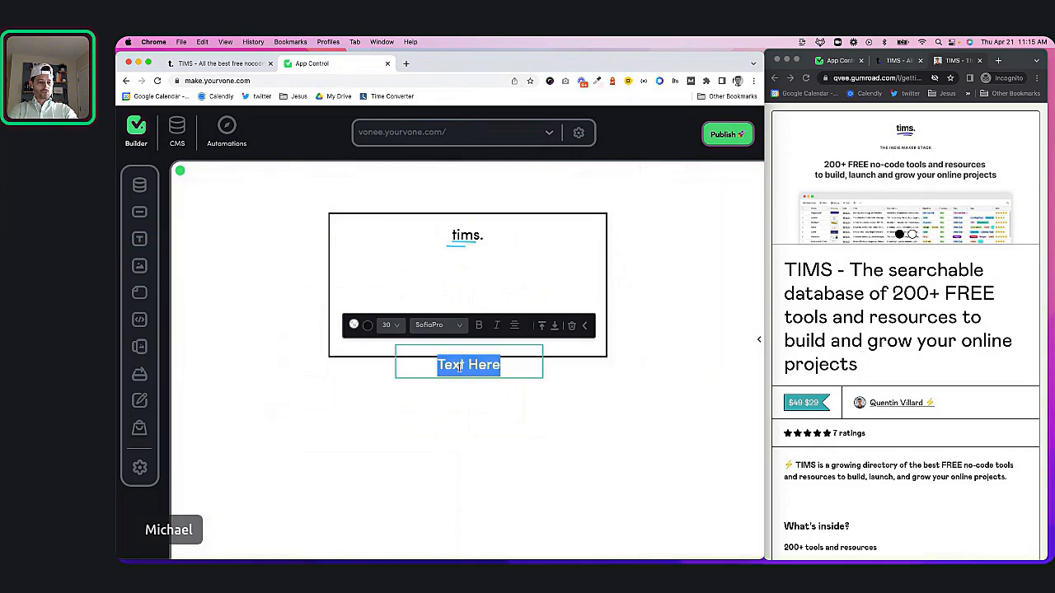
pyautogui.write('THE INDIE')
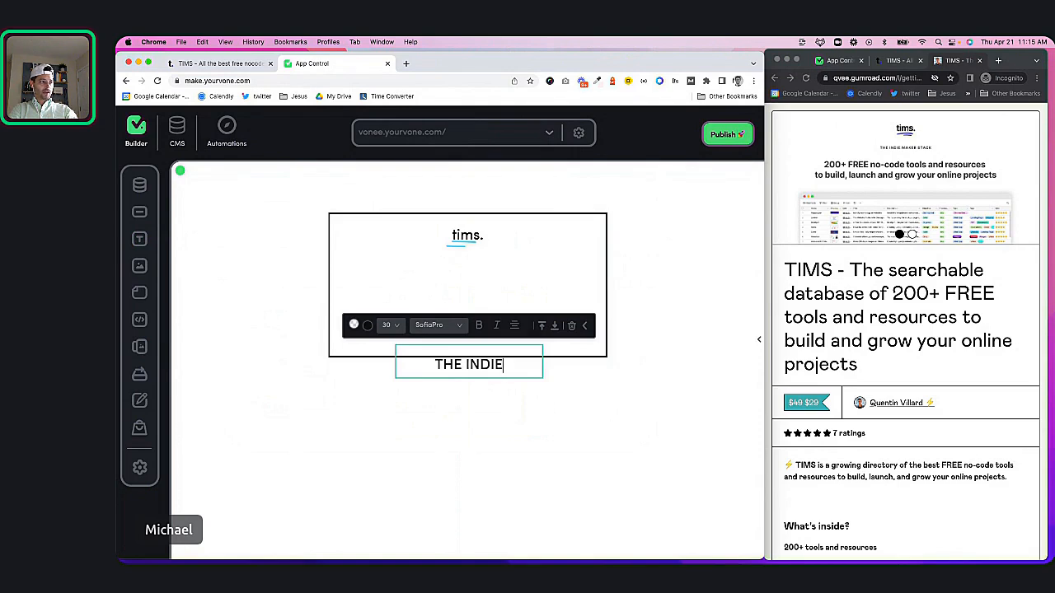
pyautogui.write(' MAKER')
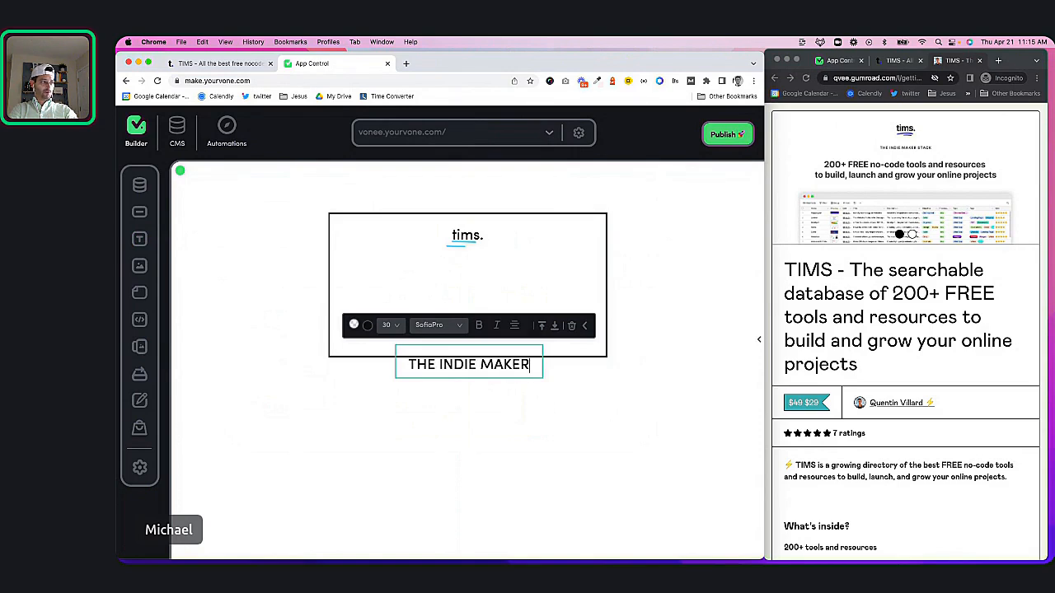
pyautogui.write(' STACK')
# - Set the "THE INDIE MAKER STACK" text to font size 16 and place it centred just below the tims. logo
pyautogui.press('super+a')
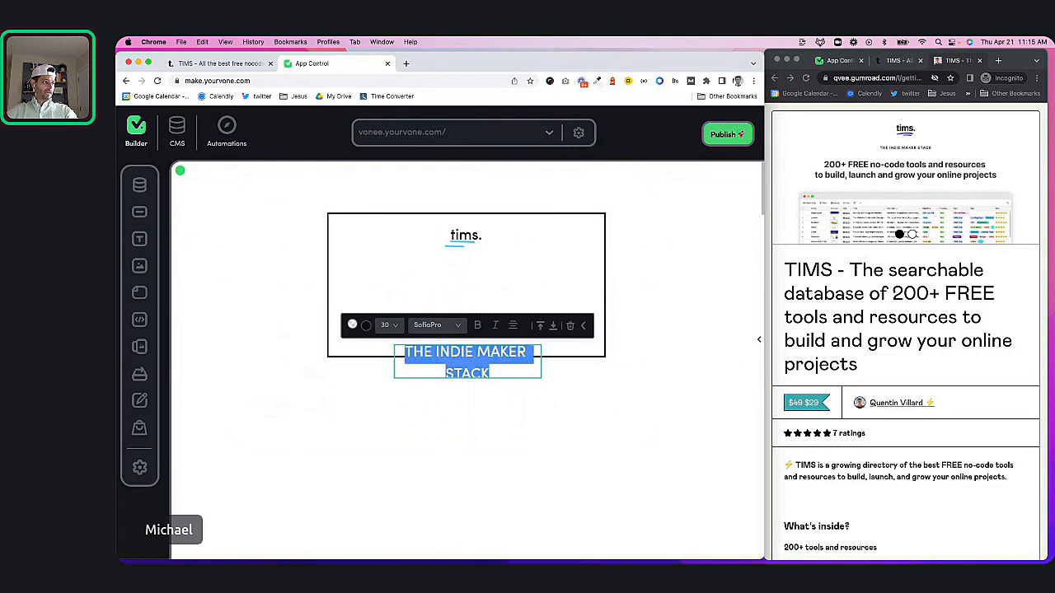
pyautogui.click(389, 325)
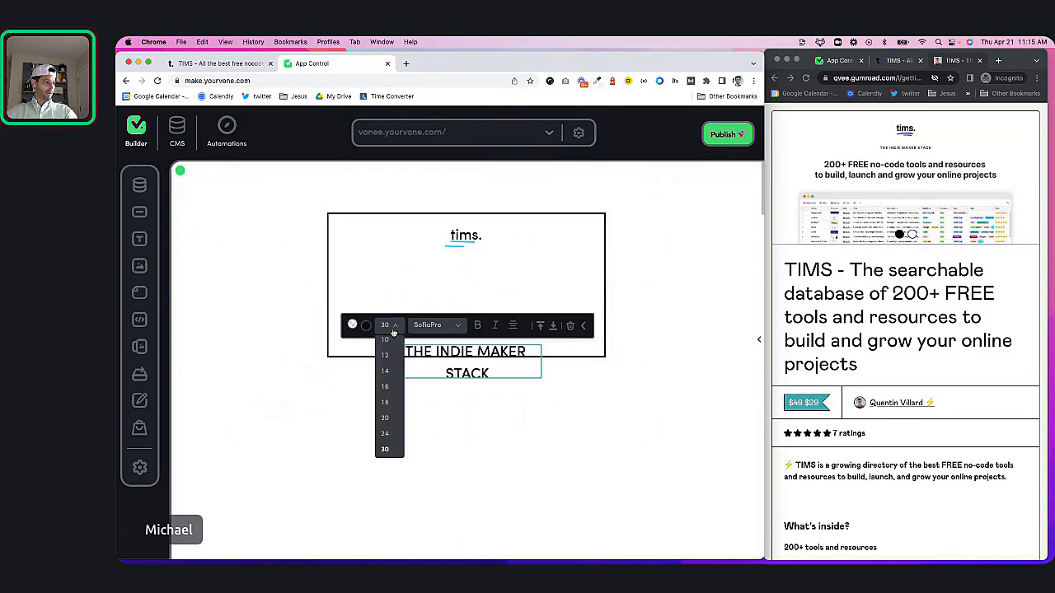
pyautogui.click(388, 387)
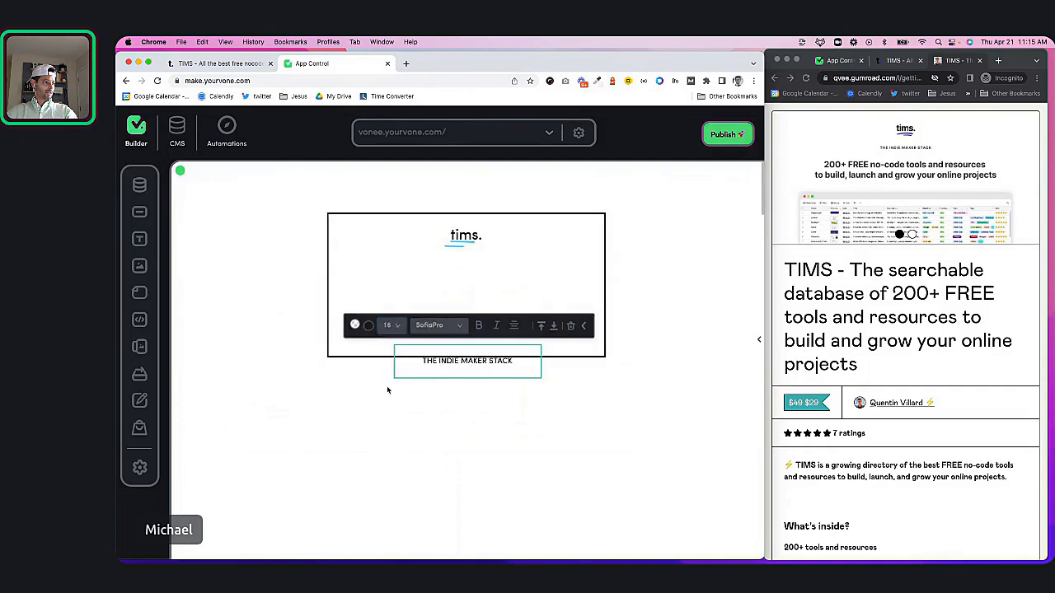
pyautogui.moveTo(488, 341); pyautogui.dragTo(469, 262)
pyautogui.click(466, 304)
pyautogui.moveTo(468, 261); pyautogui.dragTo(468, 264)
pyautogui.click(468, 304)
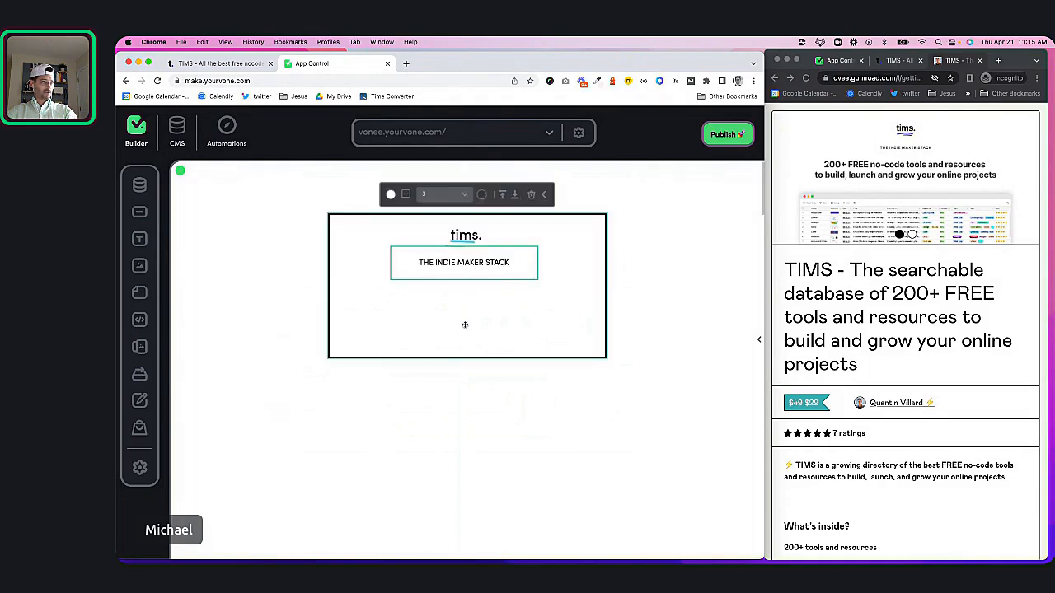
# - Add another text element reading "200+ FREE NO-CODE TOOLS AND RESOURCES TO BUILD, LAUNCH AND GROW YOUR ONLINE PROJECTS"
pyautogui.click(139, 239)
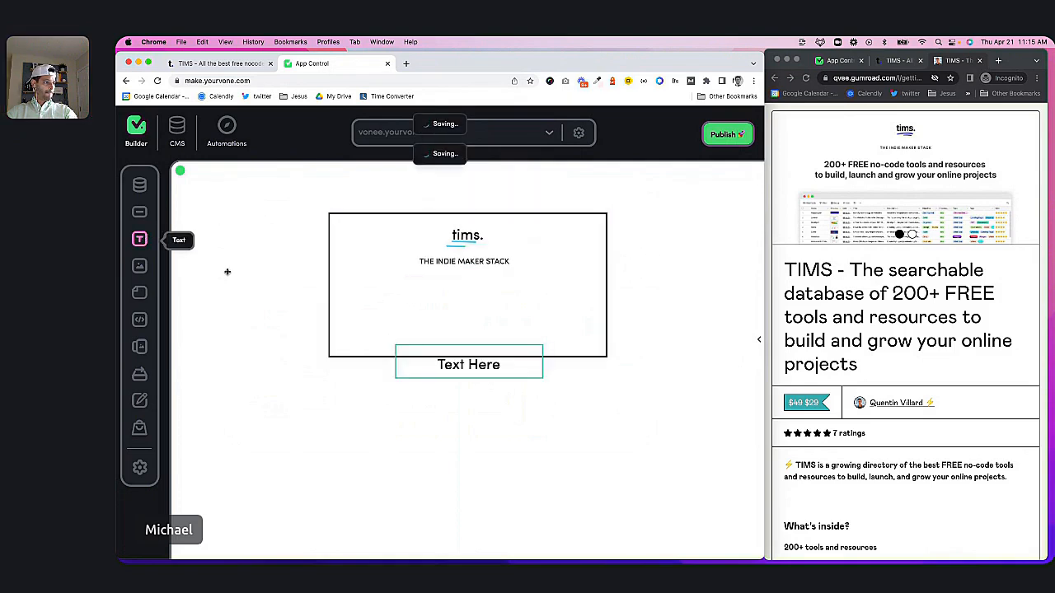
pyautogui.click(464, 365)
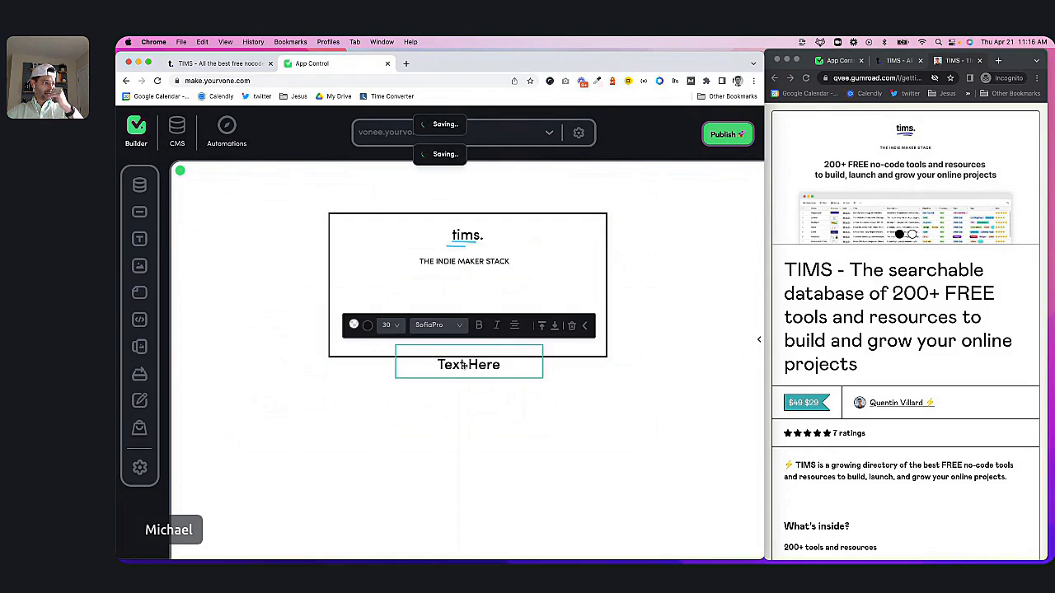
pyautogui.doubleClick(464, 365)
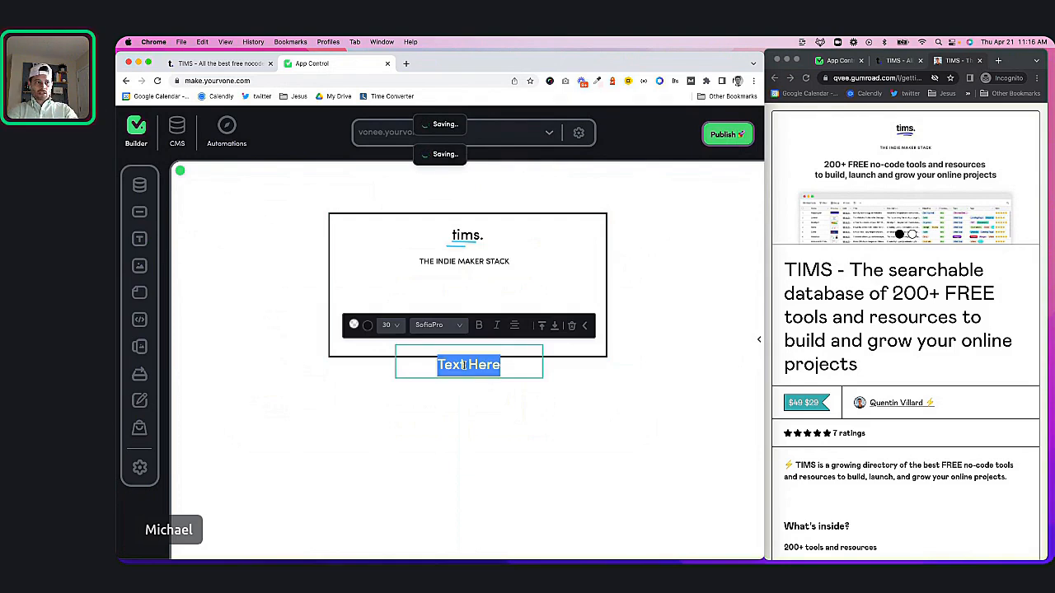
pyautogui.write('200')
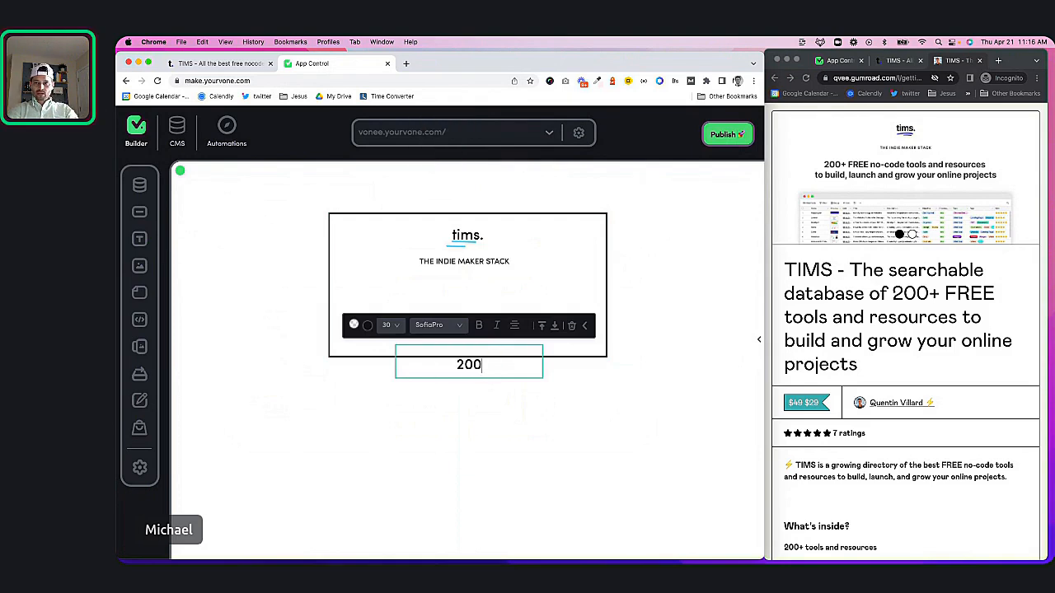
pyautogui.write('+')
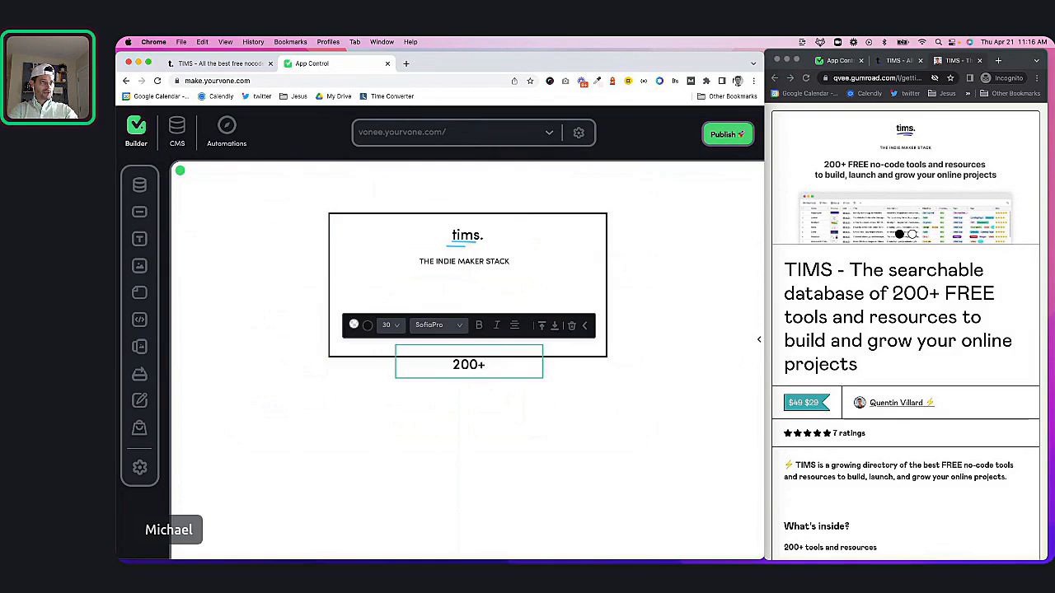
pyautogui.write(' FREE')
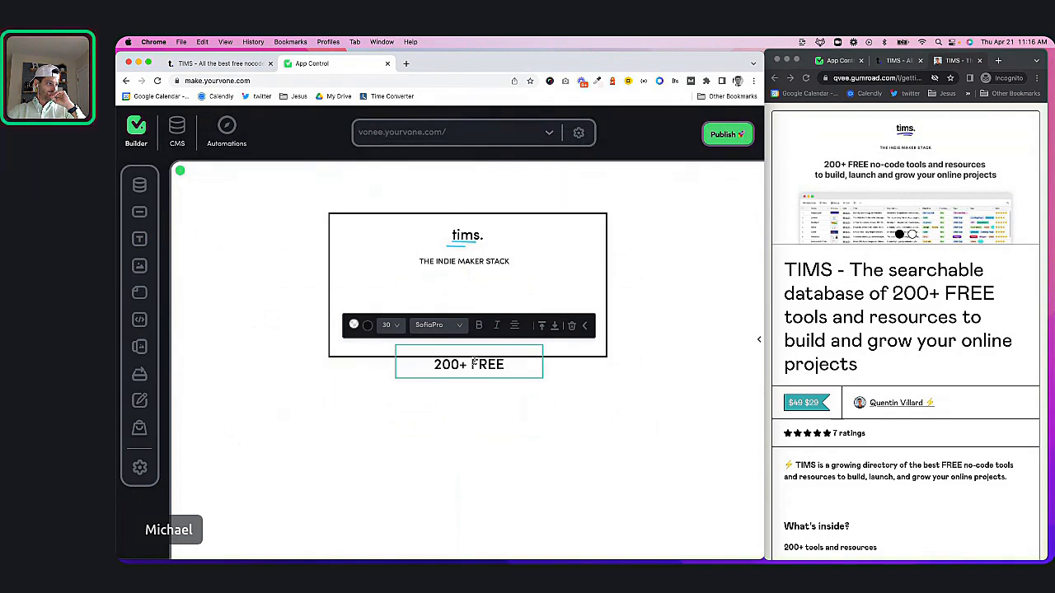
pyautogui.press('super+v')
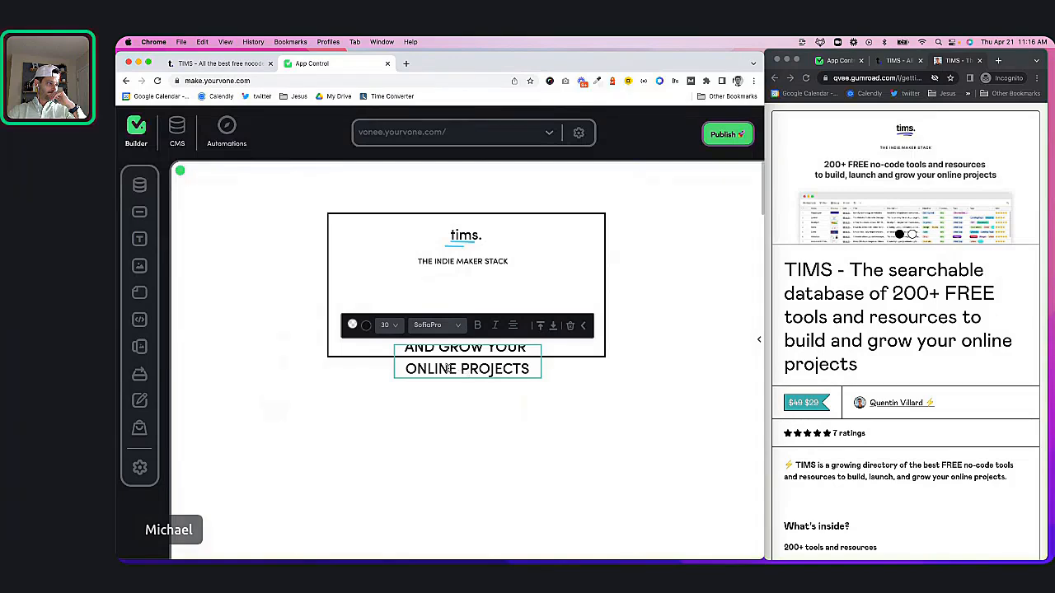
# - Set the "200+ FREE NO-CODE TOOLS" headline to font size 20 and move it inside the rectangle below the tagline
pyautogui.press('super+a')
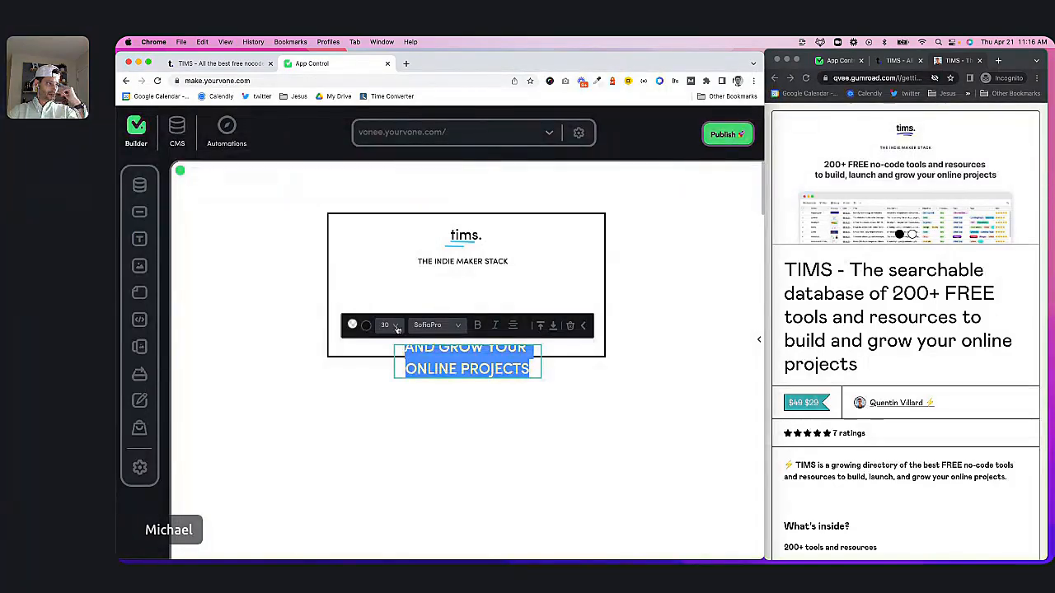
pyautogui.click(397, 326)
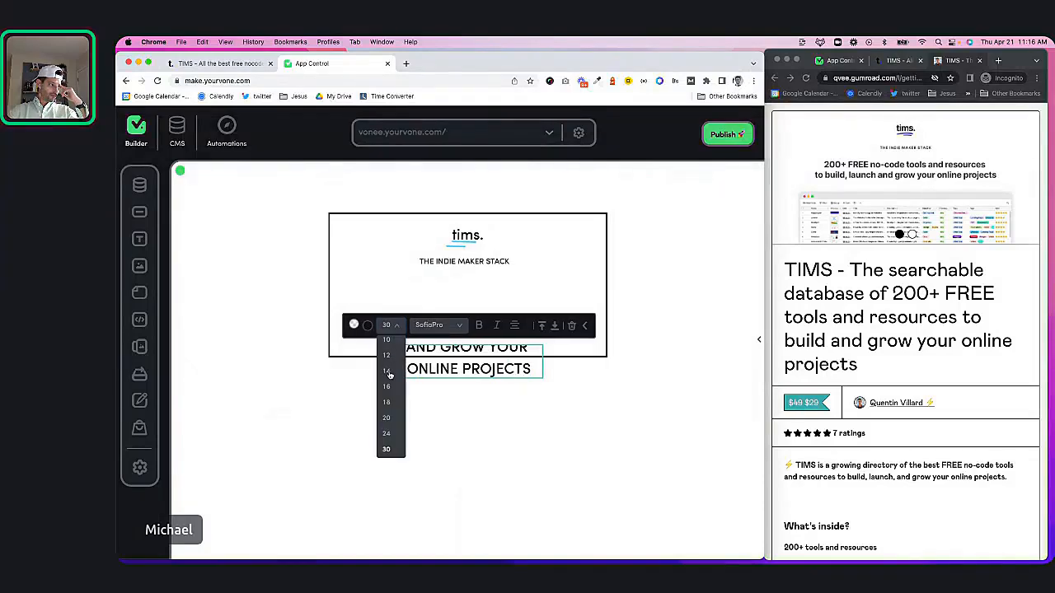
pyautogui.click(386, 387)
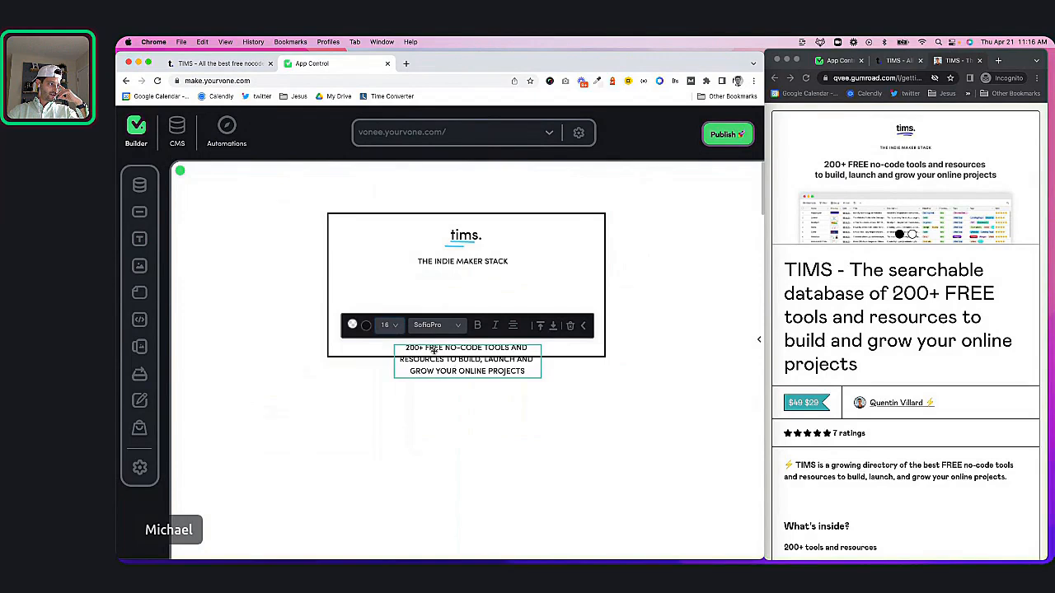
pyautogui.click(396, 326)
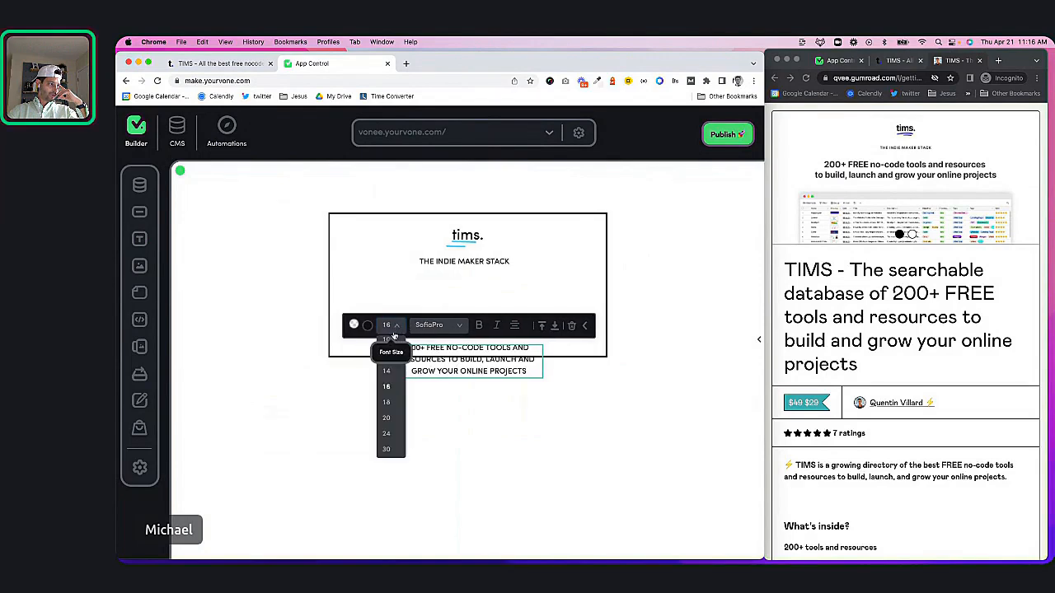
pyautogui.click(386, 418)
pyautogui.moveTo(472, 363); pyautogui.dragTo(469, 289)
pyautogui.moveTo(469, 290); pyautogui.dragTo(469, 290)
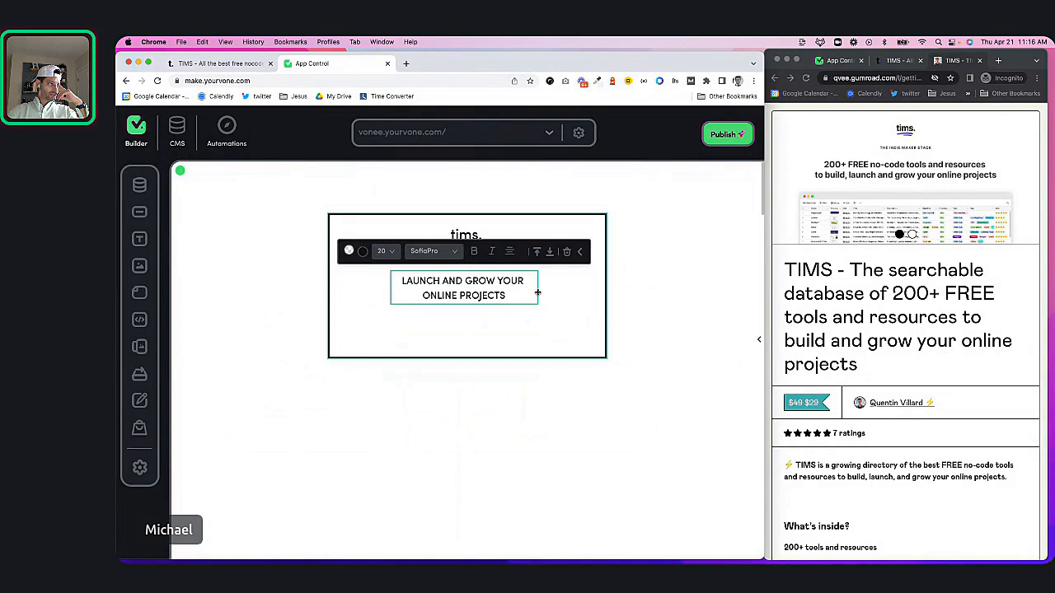
# - Widen the headline's text box to nearly the rectangle's width so it fits on two lines, and centre it under the tagline
pyautogui.click(537, 293)
pyautogui.moveTo(536, 293); pyautogui.dragTo(608, 298)
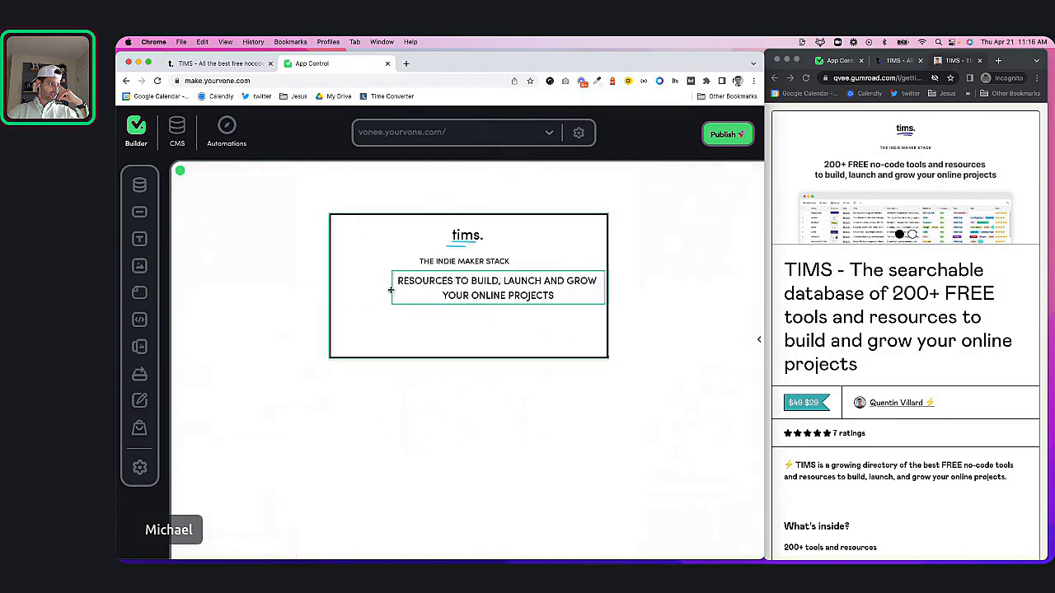
pyautogui.moveTo(391, 291); pyautogui.dragTo(349, 292)
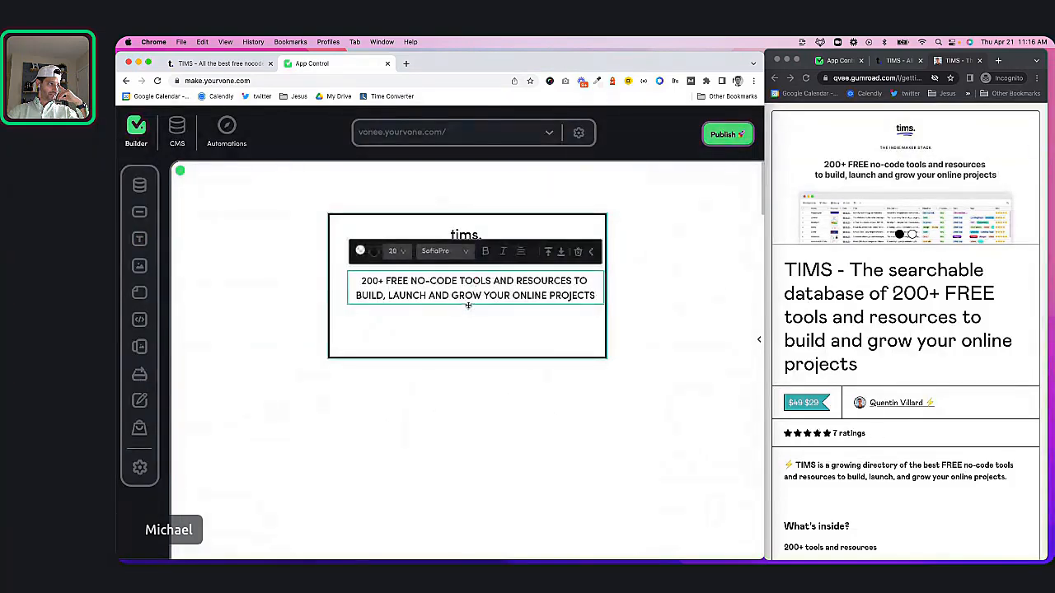
pyautogui.moveTo(468, 305)
pyautogui.mouseDown()
pyautogui.moveTo(465, 324)
pyautogui.moveTo(456, 294)
pyautogui.mouseUp()
pyautogui.click(465, 302)
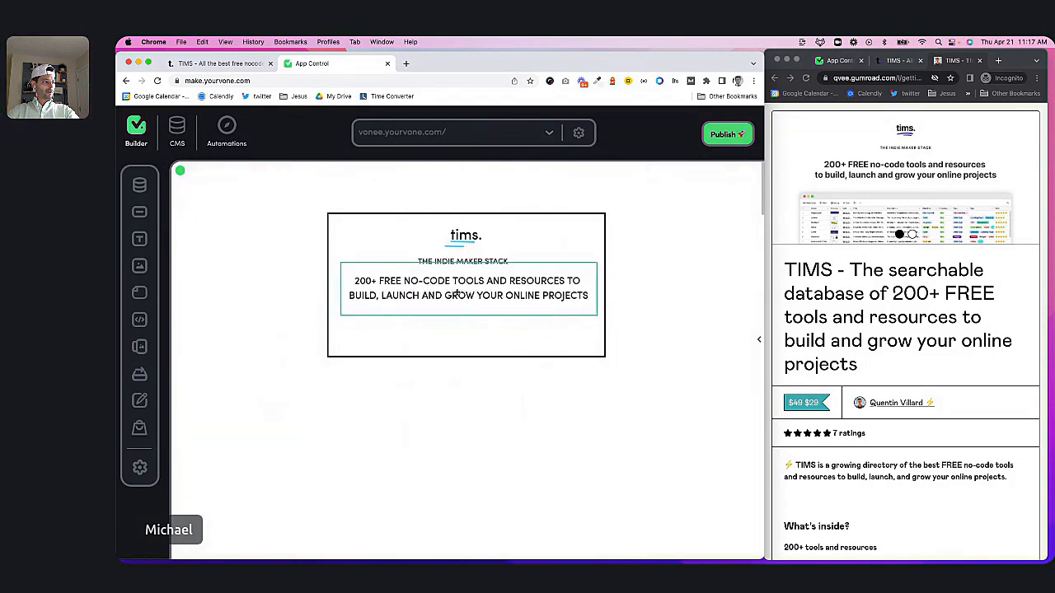
# - Try to make the headline text bold, and check the text element's general settings
pyautogui.doubleClick(456, 294)
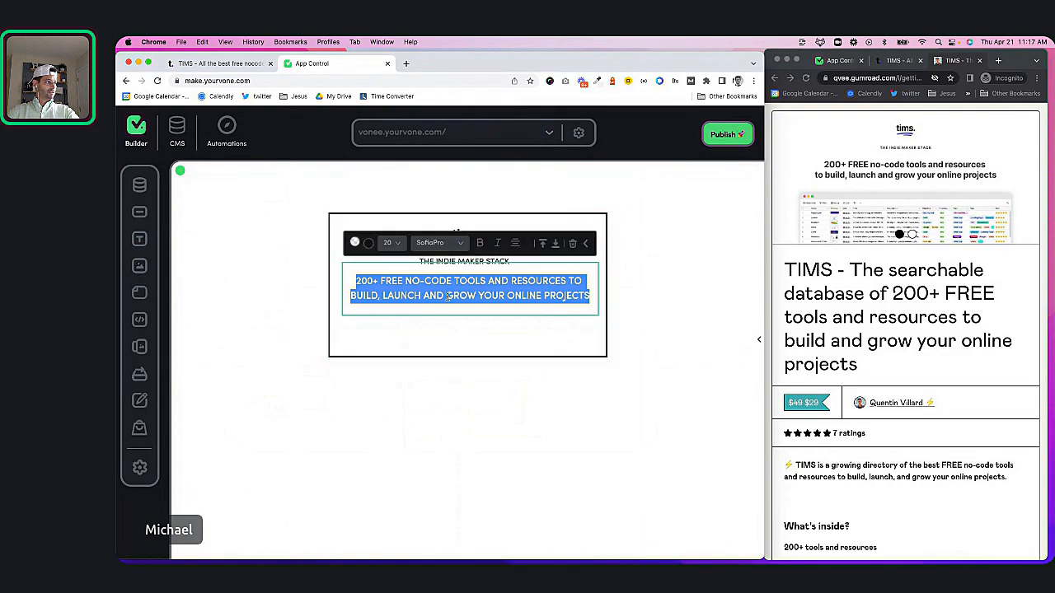
pyautogui.click(480, 244)
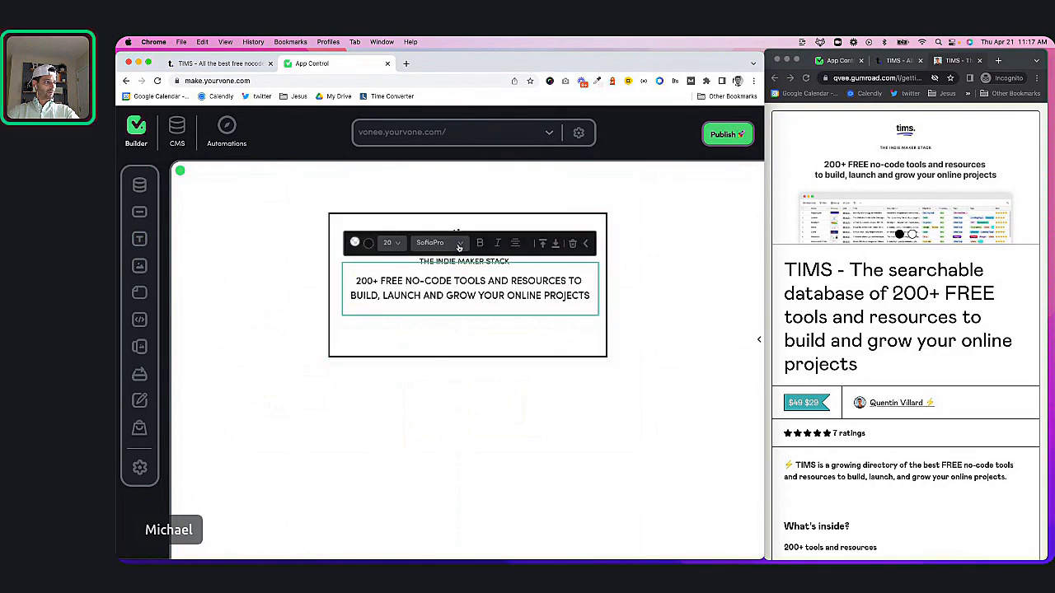
pyautogui.click(586, 245)
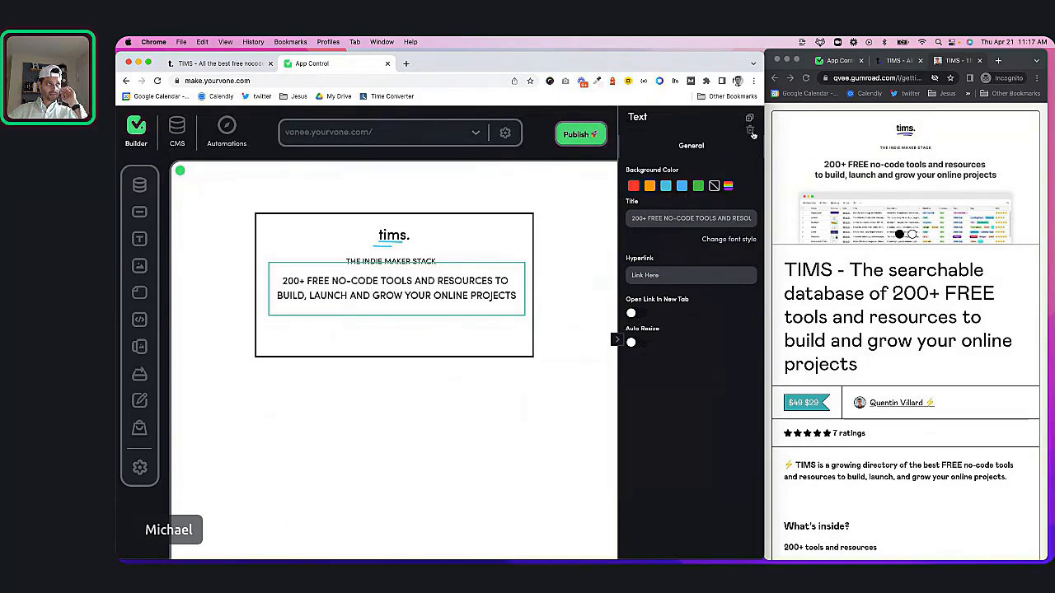
pyautogui.click(617, 340)
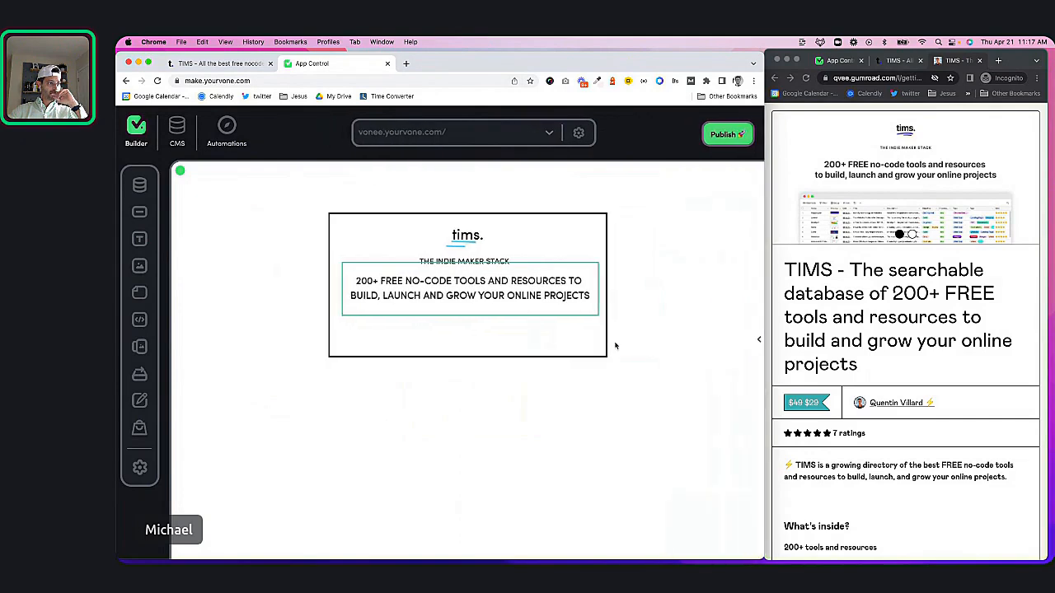
pyautogui.click(527, 418)
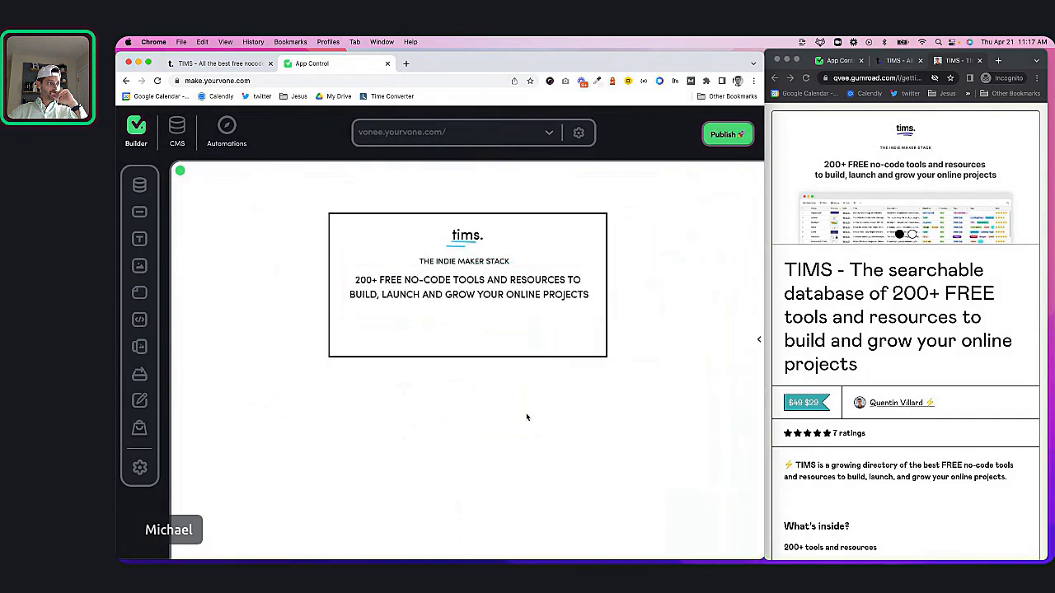
# - Add an image element below the headline and open its media upload option
pyautogui.click(141, 266)
pyautogui.click(477, 360)
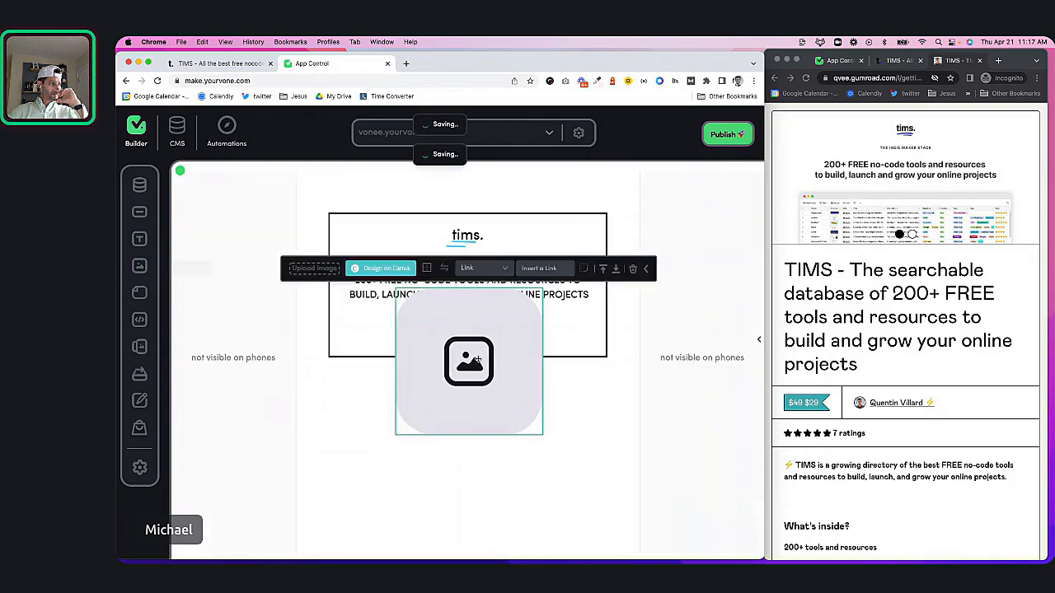
pyautogui.click(312, 271)
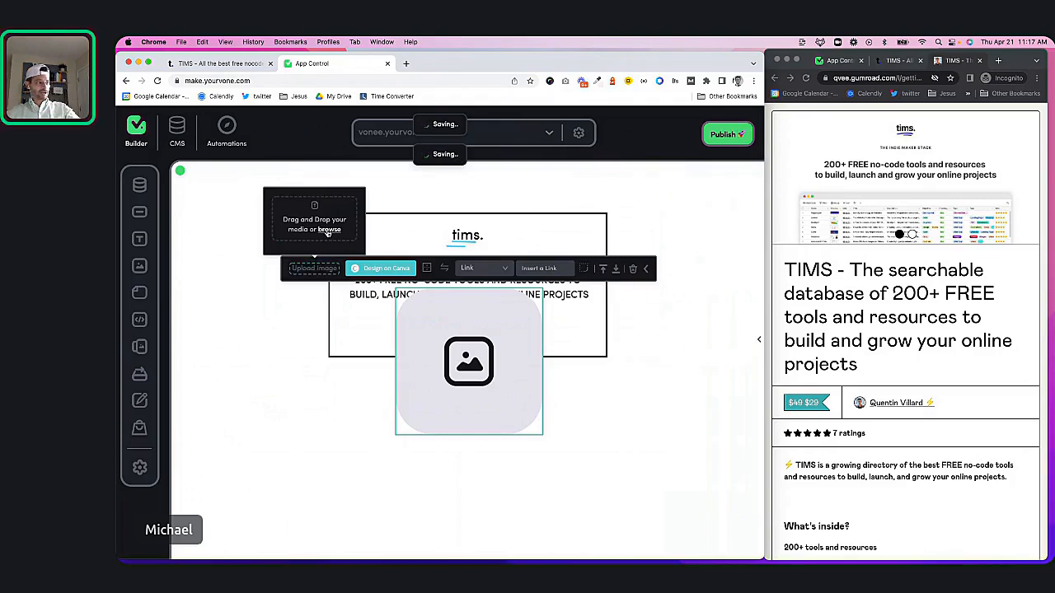
pyautogui.click(327, 232)
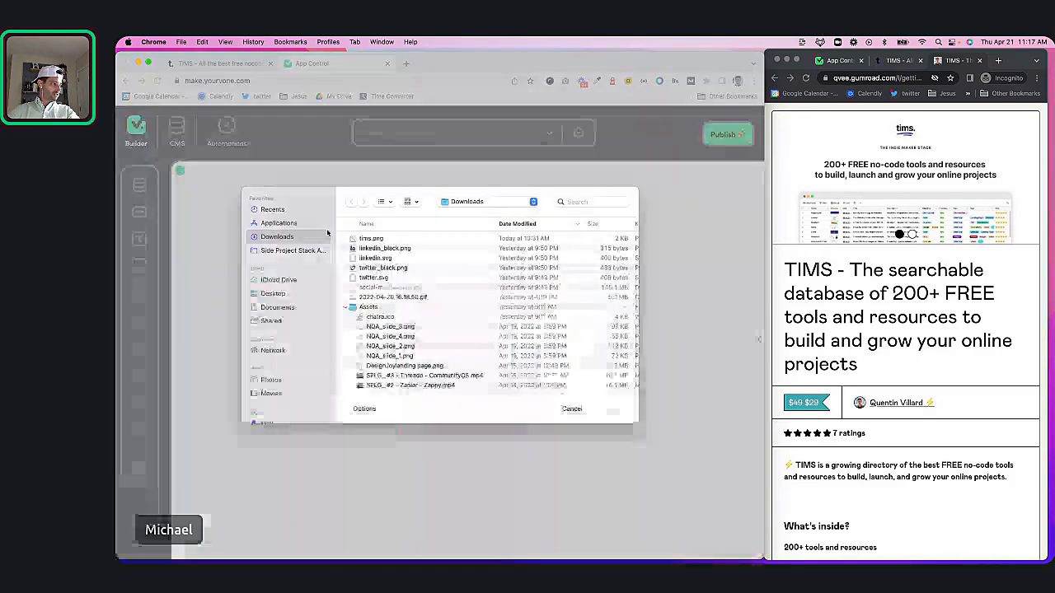
pyautogui.click(270, 295)
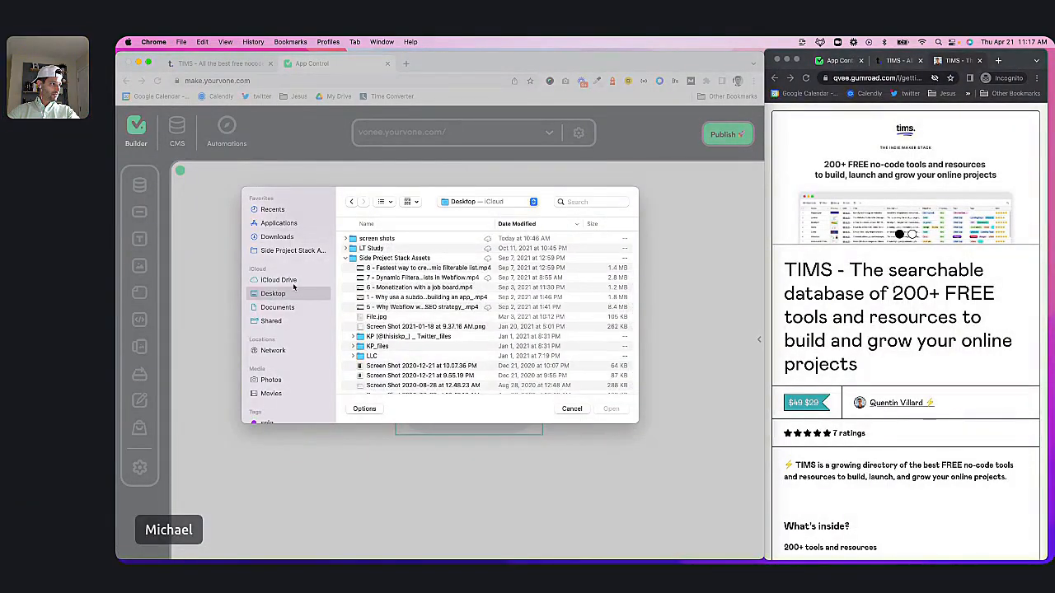
pyautogui.click(278, 237)
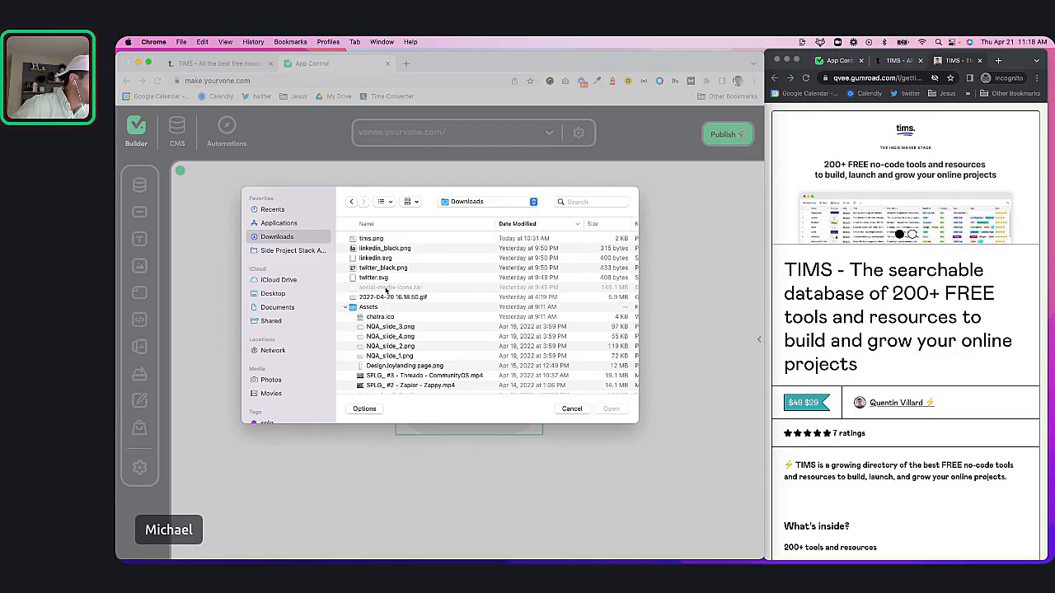
pyautogui.click(274, 251)
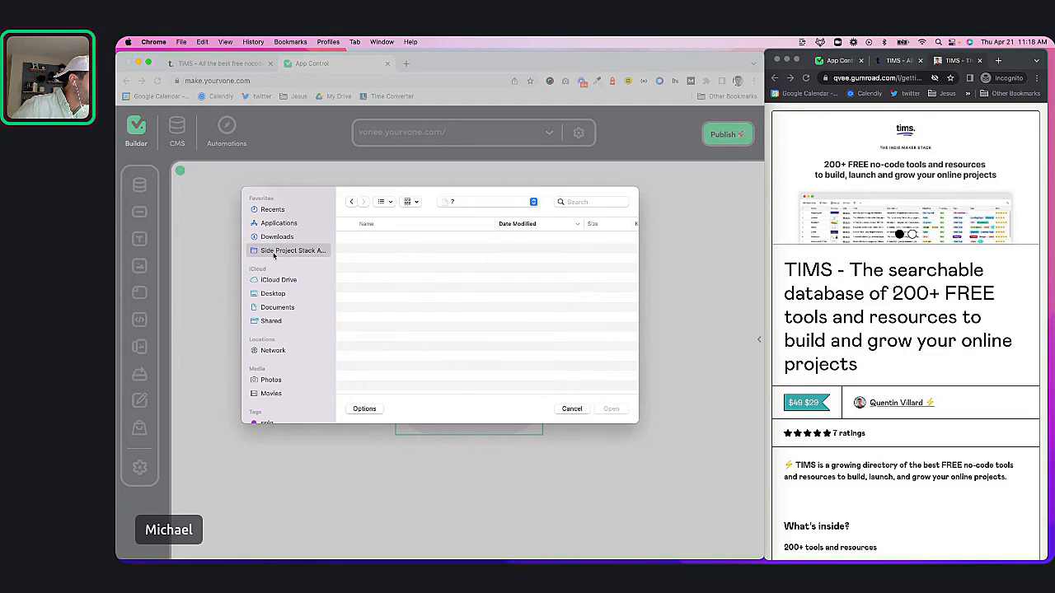
pyautogui.click(553, 240)
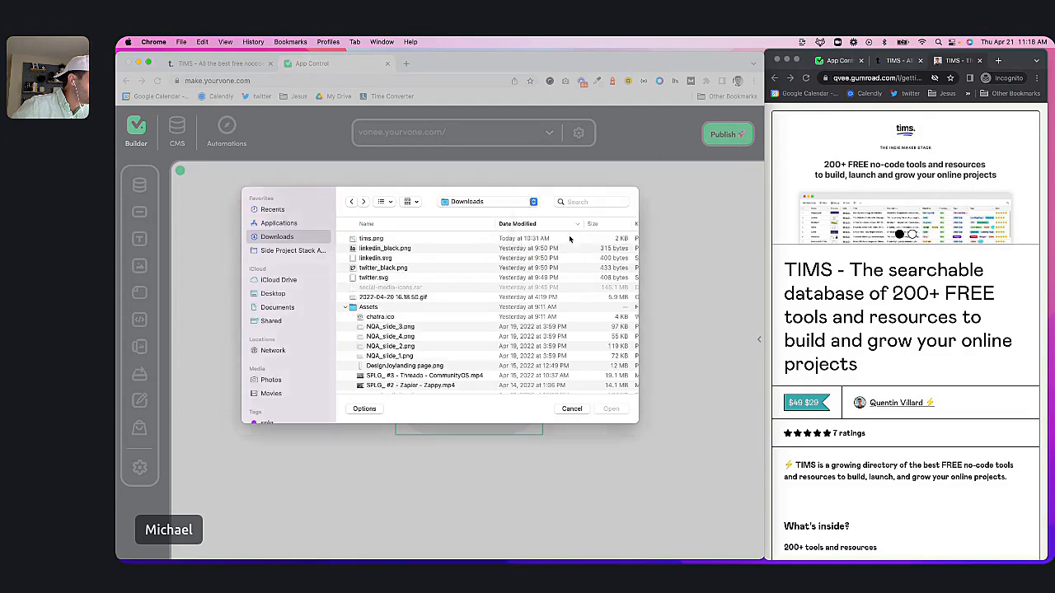
pyautogui.click(273, 294)
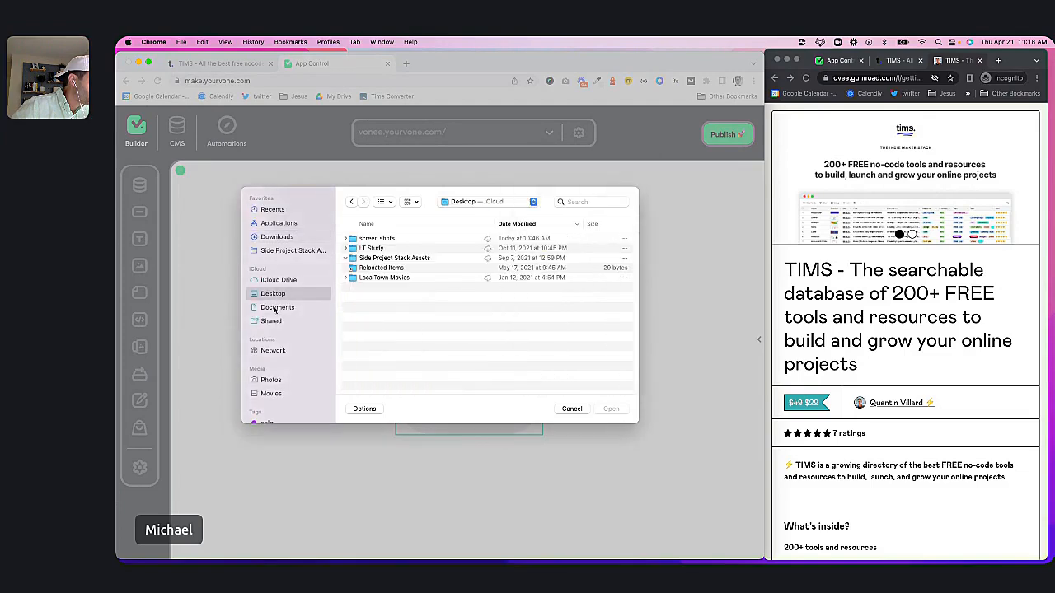
pyautogui.click(276, 307)
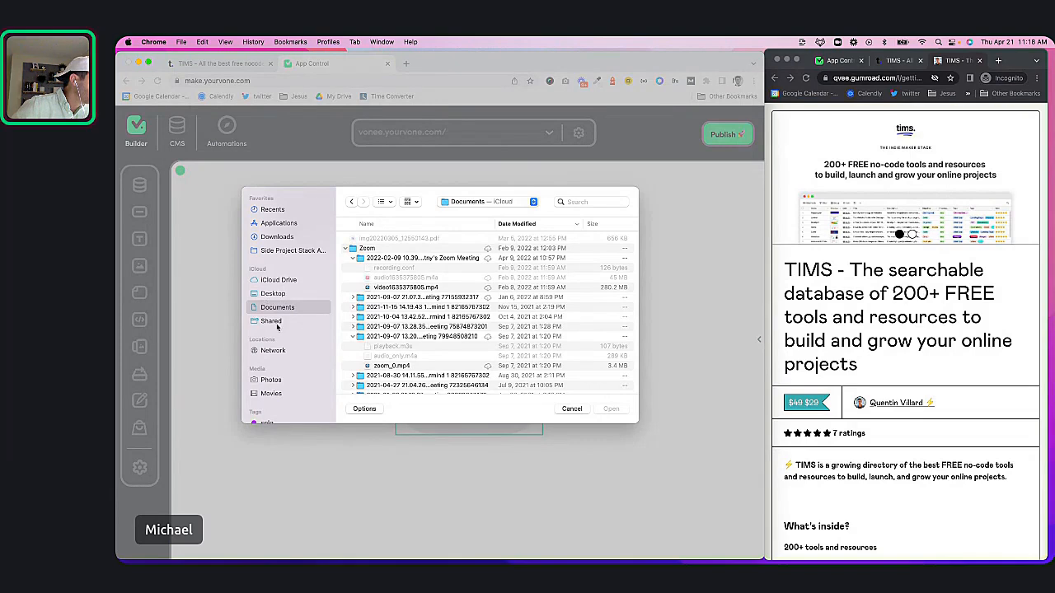
pyautogui.click(572, 409)
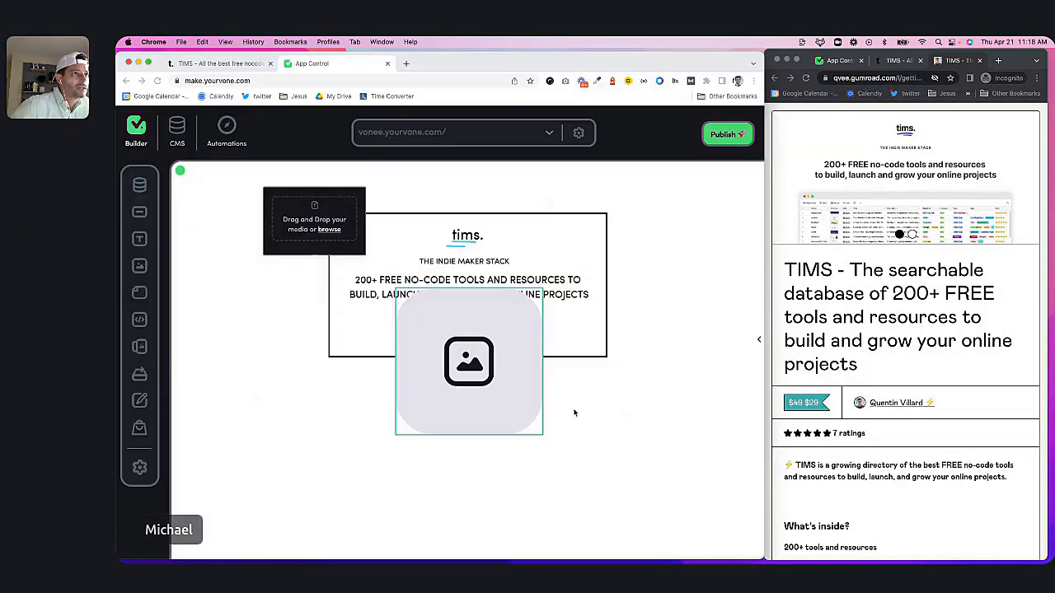
# - Widen the Gumroad listing's browser window and capture a screenshot of the database table in its header
pyautogui.click(904, 62)
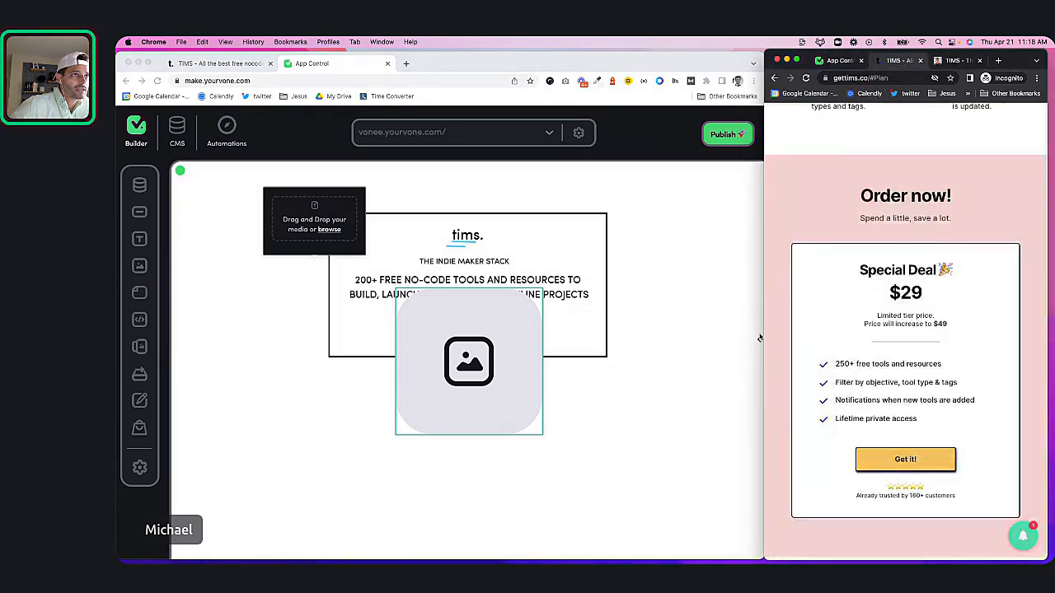
pyautogui.click(953, 62)
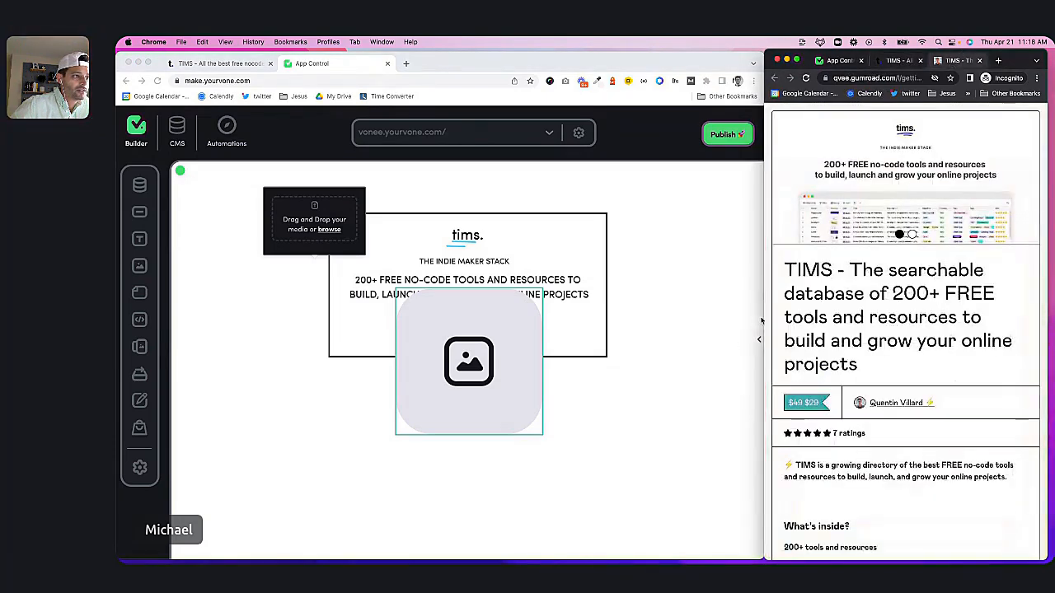
pyautogui.moveTo(763, 317); pyautogui.dragTo(493, 329)
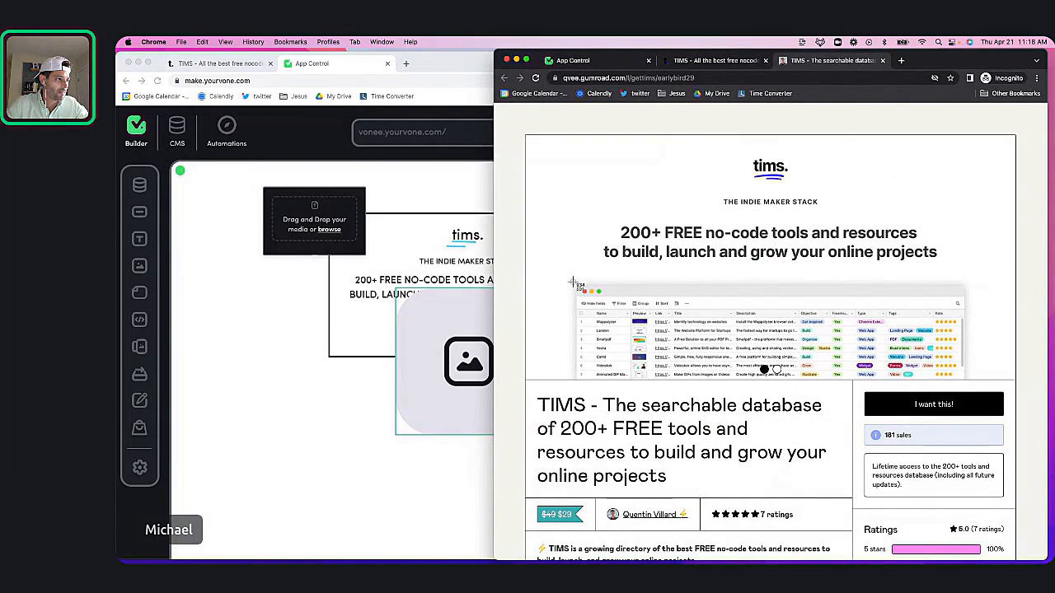
pyautogui.moveTo(575, 285); pyautogui.dragTo(967, 364)
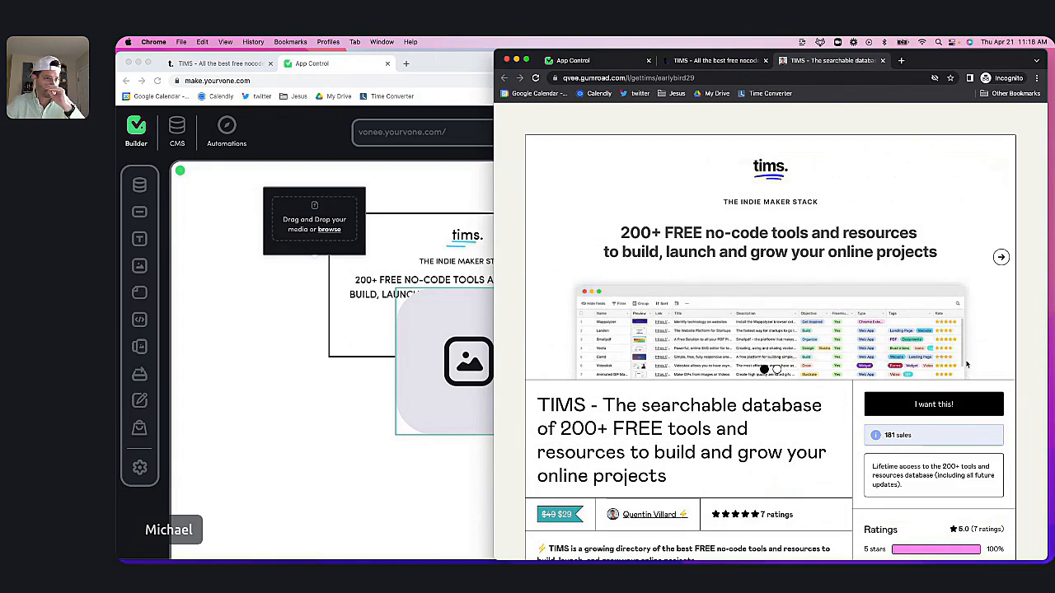
# - Return to the builder and upload "Screen Shot 2022-04-21 at 11.18.44 AM" into the image element
pyautogui.click(444, 360)
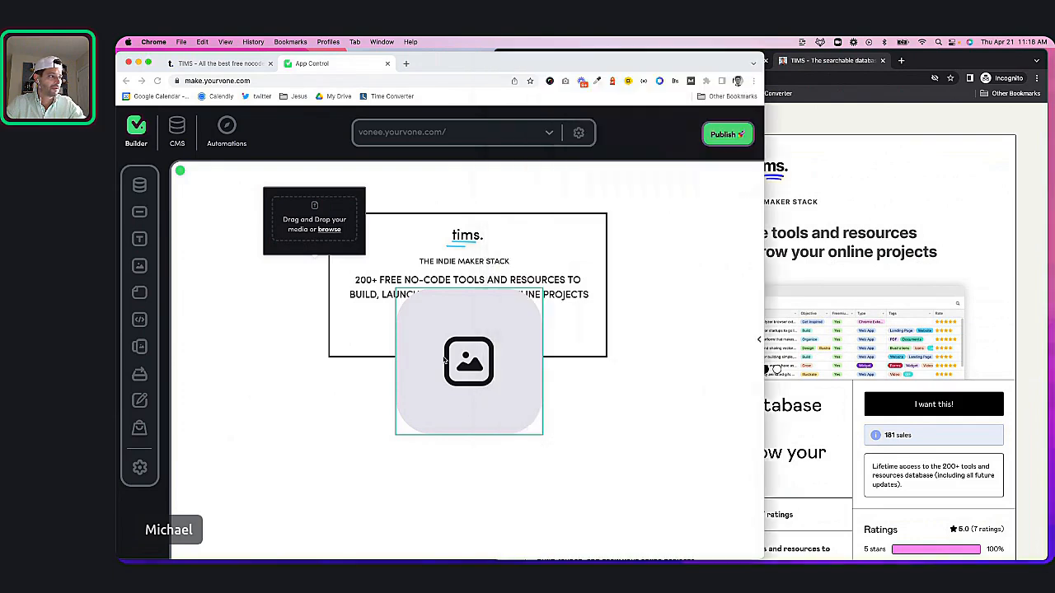
pyautogui.click(330, 229)
pyautogui.moveTo(679, 281); pyautogui.dragTo(531, 299)
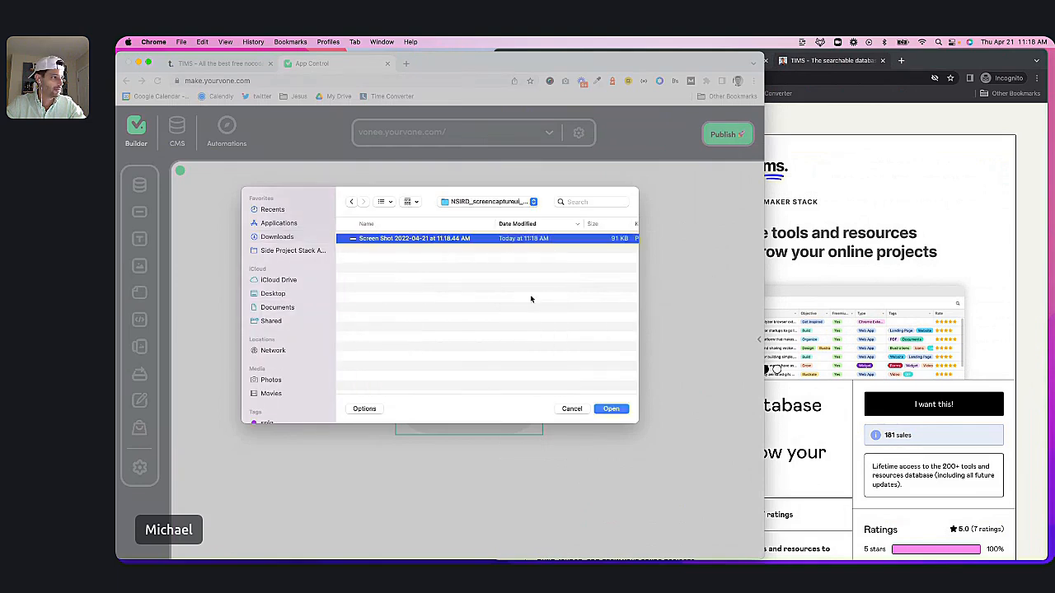
pyautogui.click(611, 409)
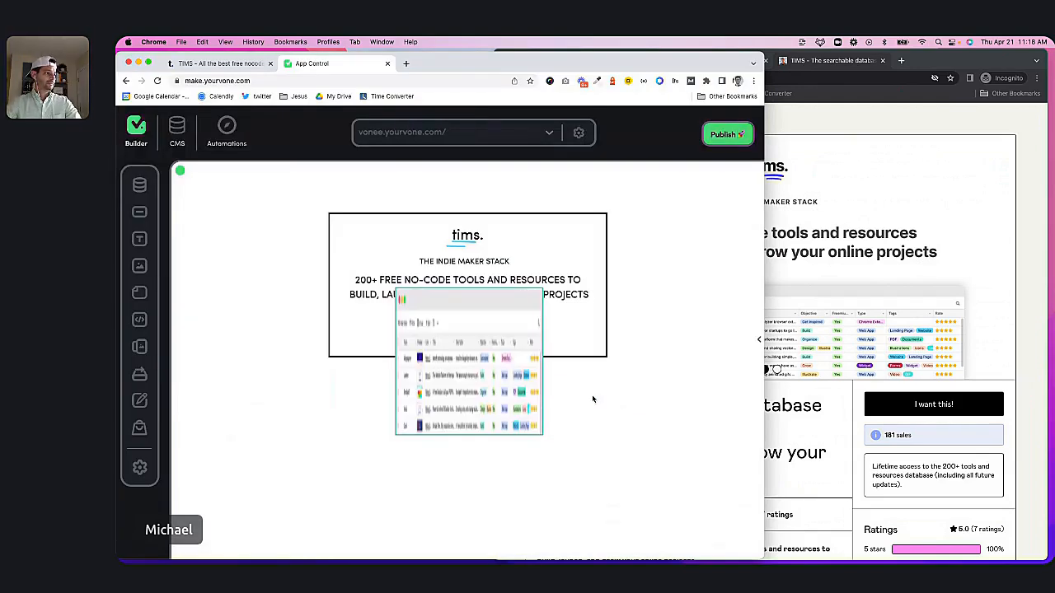
# - Resize the table image into a wide, short strip narrower than the bordered rectangle and clear of the headline
pyautogui.click(462, 356)
pyautogui.click(464, 357)
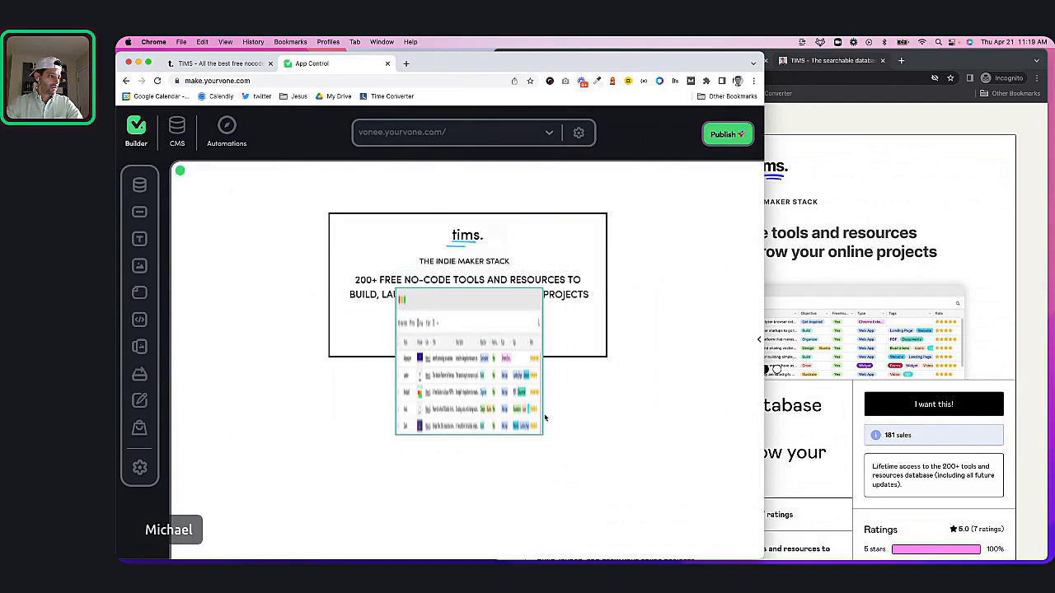
pyautogui.moveTo(541, 410); pyautogui.dragTo(702, 410)
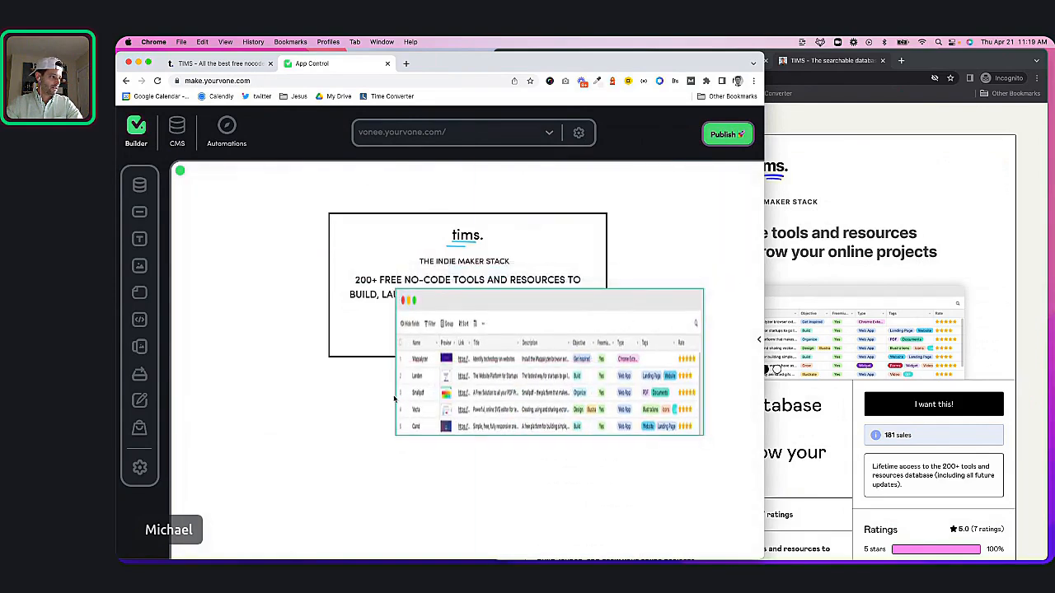
pyautogui.moveTo(393, 396); pyautogui.dragTo(319, 395)
pyautogui.moveTo(319, 286); pyautogui.dragTo(469, 374)
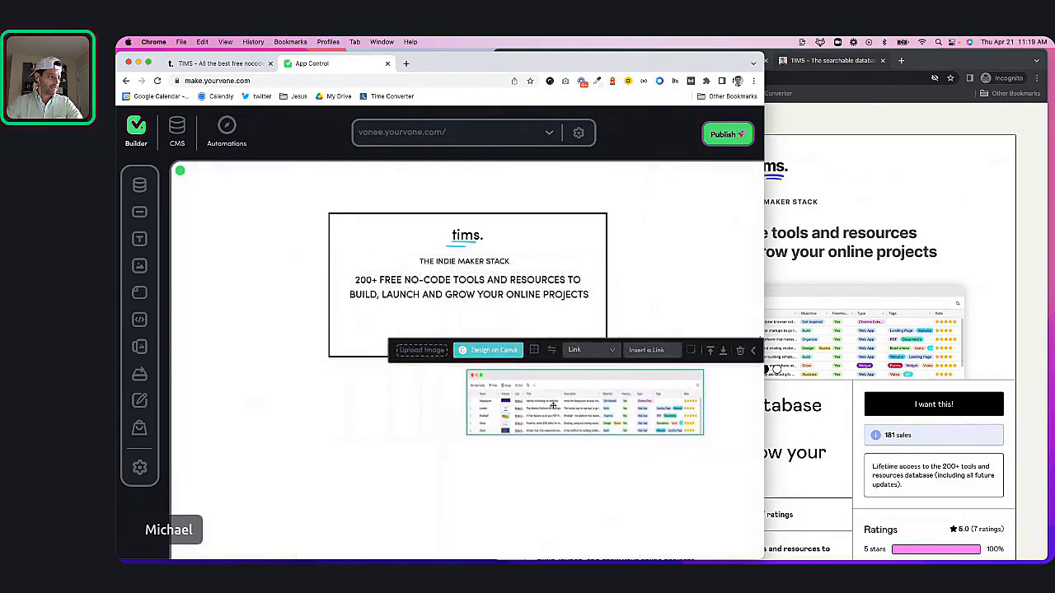
# - Fit the table image inside the rectangle beneath the headline, centred against its lower border, and open its full settings
pyautogui.moveTo(552, 405); pyautogui.dragTo(426, 337)
pyautogui.moveTo(347, 368); pyautogui.dragTo(356, 358)
pyautogui.moveTo(448, 327); pyautogui.dragTo(442, 328)
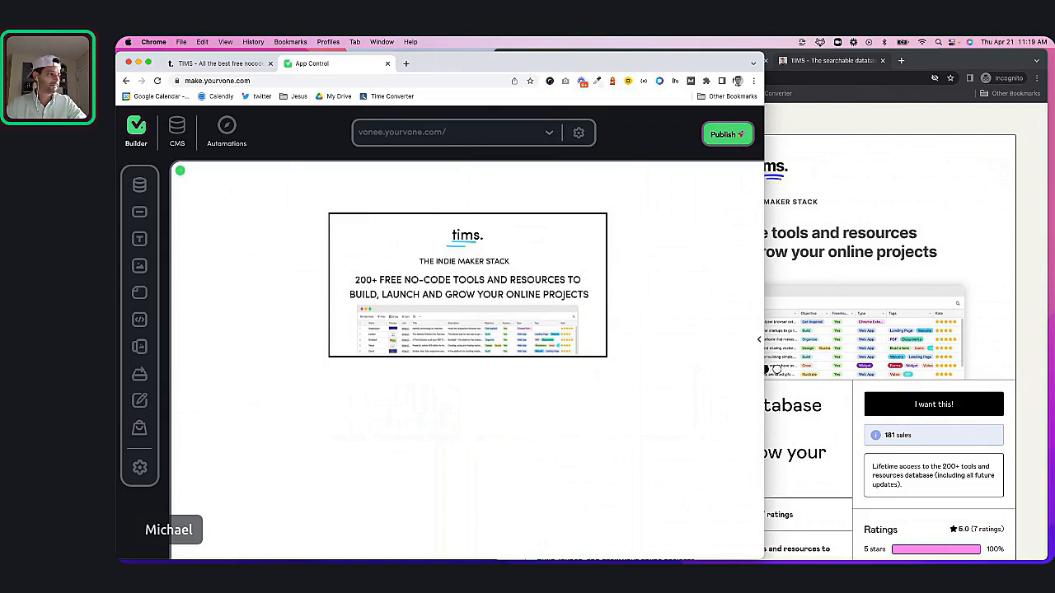
pyautogui.moveTo(443, 327)
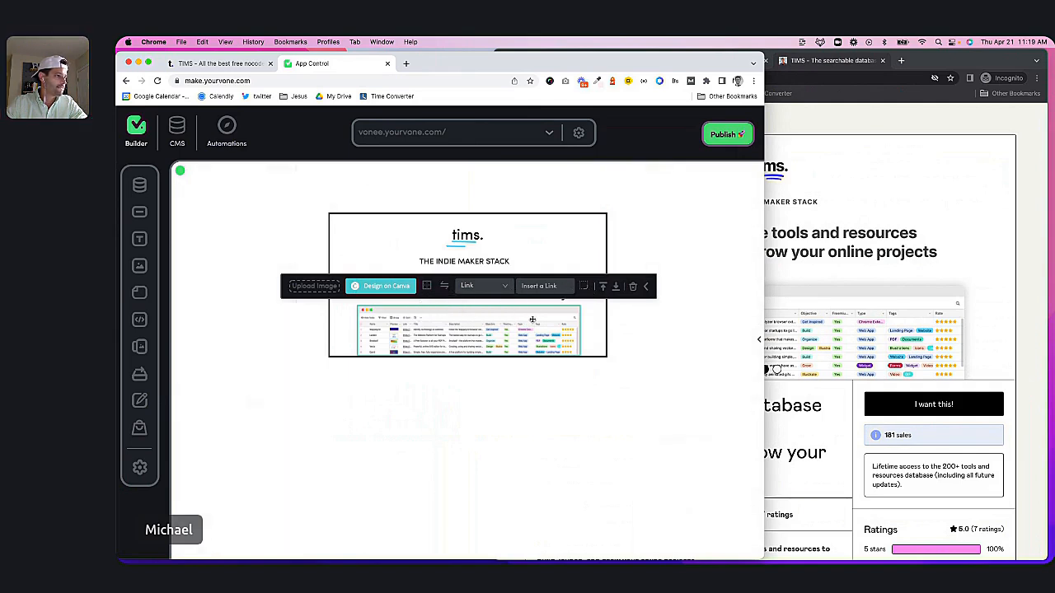
pyautogui.click(646, 289)
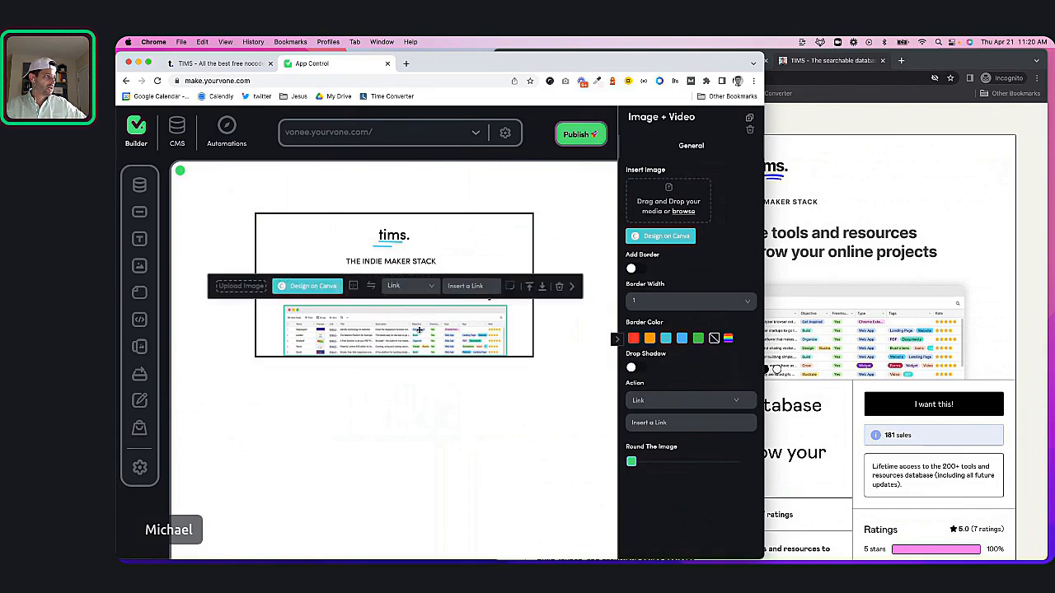
# - Open the options for Screen 5 and examine its name, colour, module, background image, logo and icon settings
pyautogui.click(474, 134)
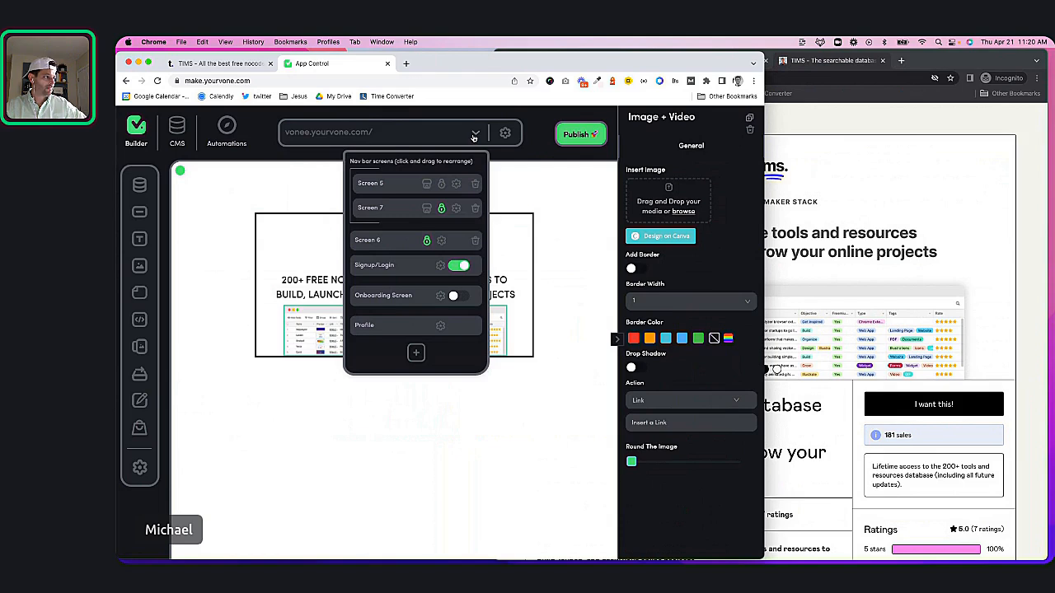
pyautogui.click(388, 190)
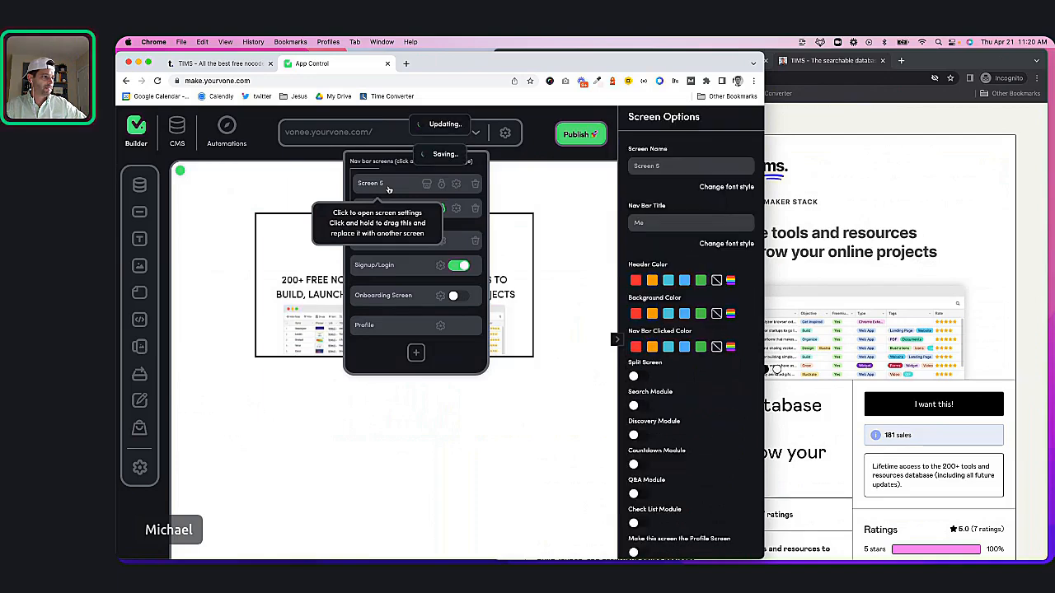
pyautogui.scroll(-5, 684, 372)
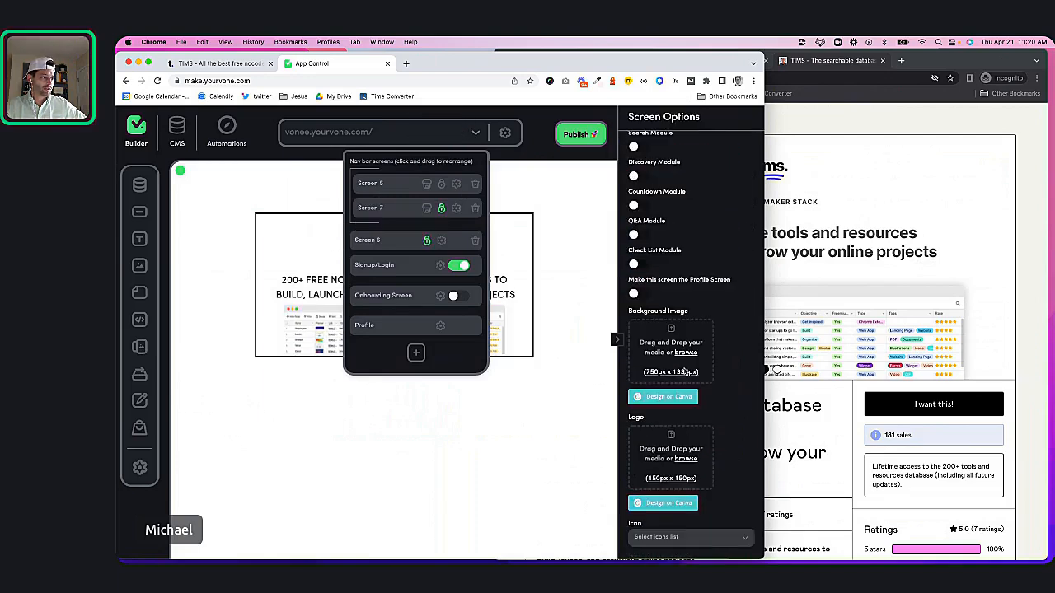
pyautogui.scroll(-1, 684, 372)
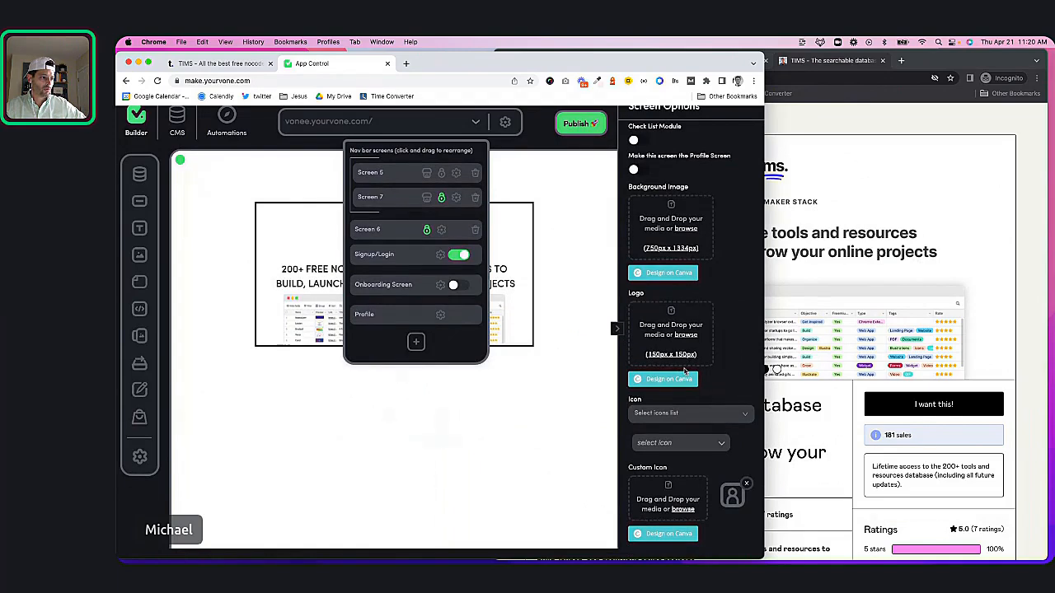
pyautogui.scroll(5, 684, 373)
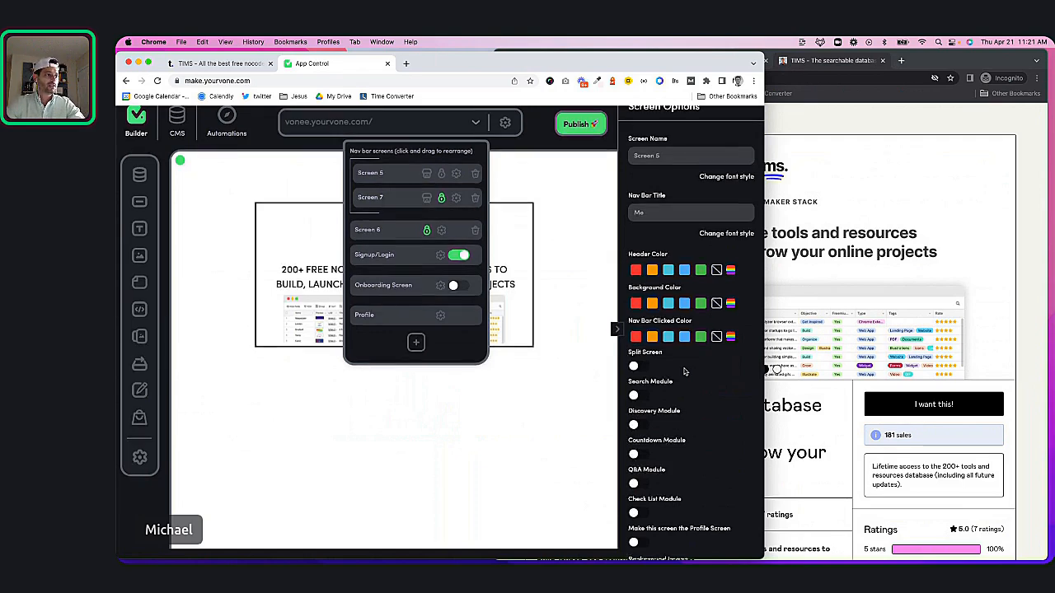
pyautogui.scroll(1, 683, 372)
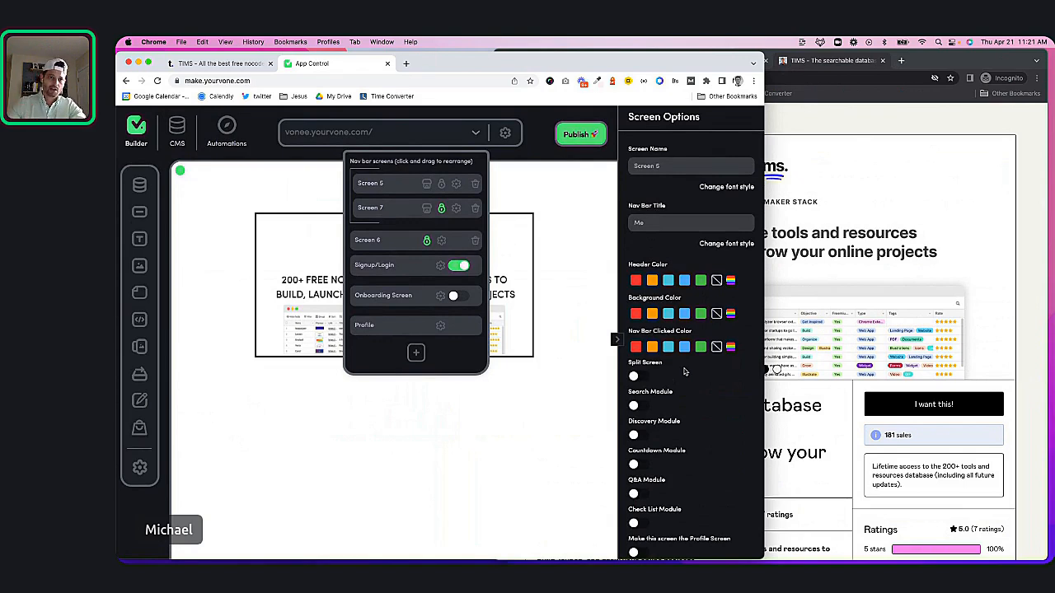
pyautogui.scroll(-5, 688, 399)
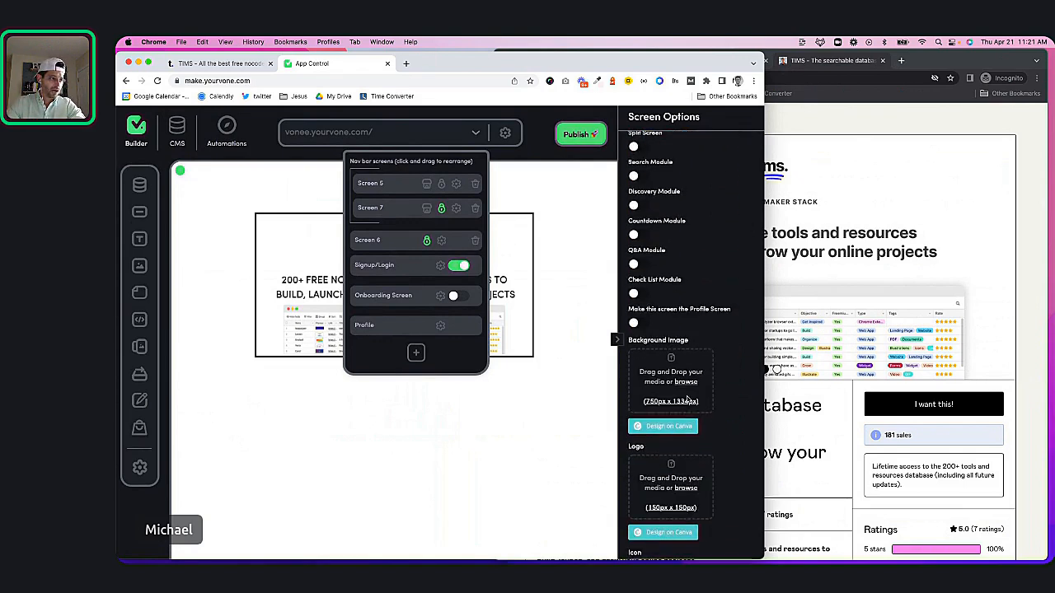
pyautogui.scroll(-2, 688, 399)
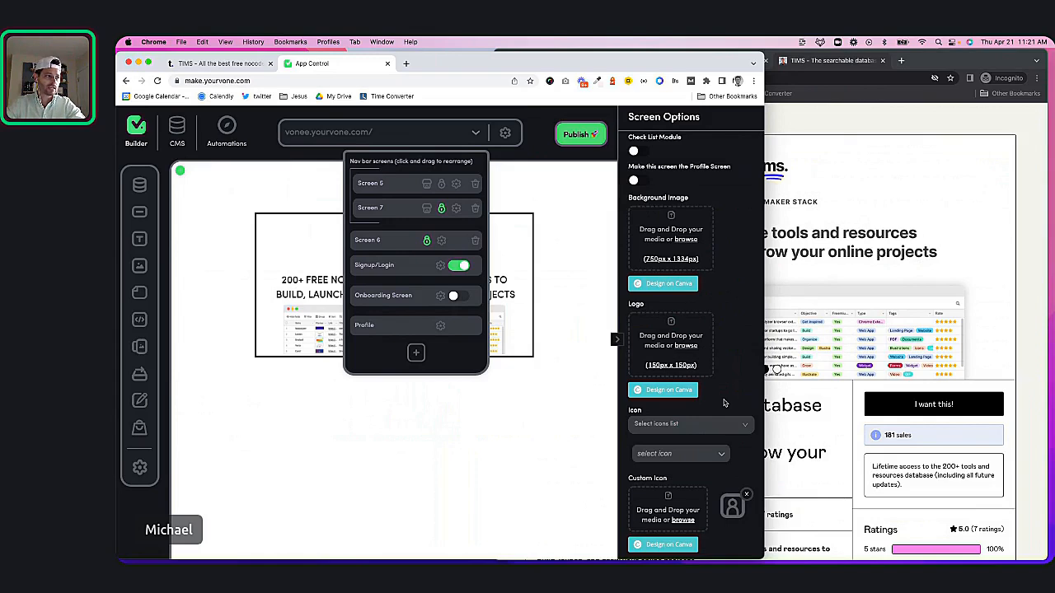
pyautogui.scroll(1, 725, 403)
pyautogui.scroll(2, 725, 403)
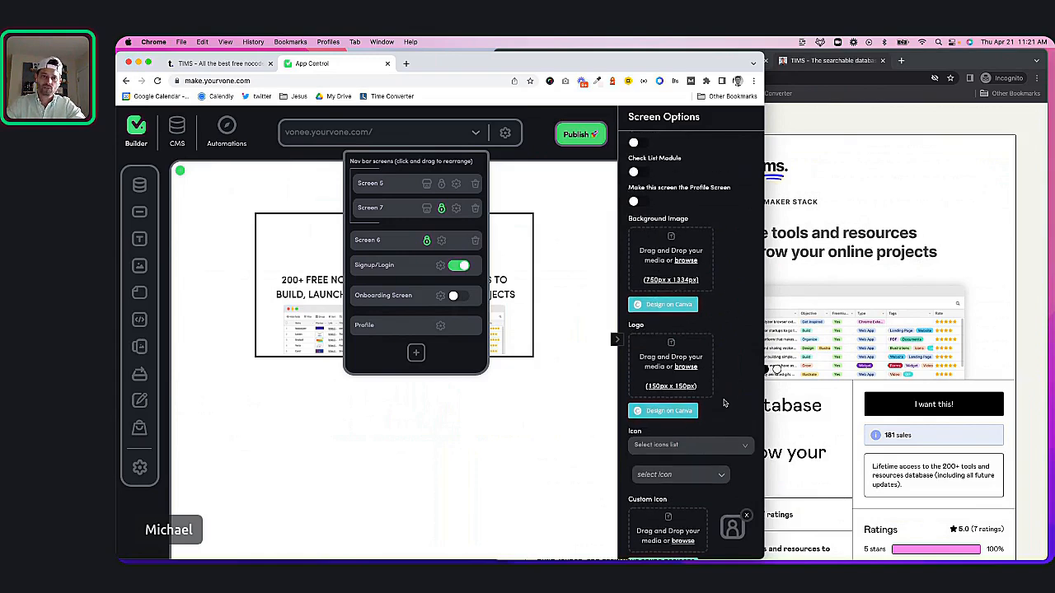
pyautogui.scroll(-2, 725, 402)
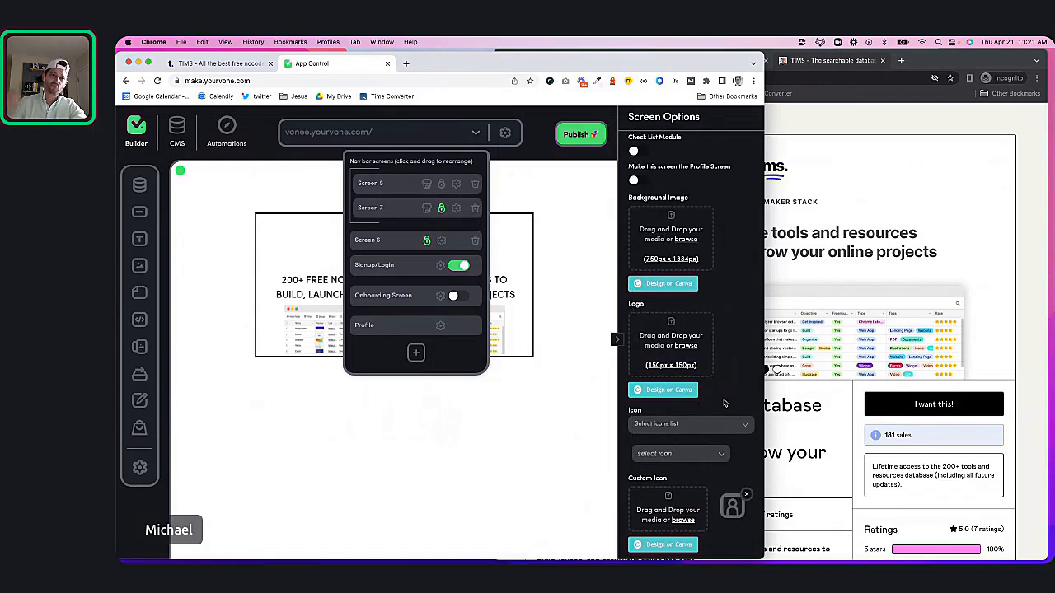
pyautogui.scroll(2, 725, 403)
pyautogui.scroll(8, 725, 403)
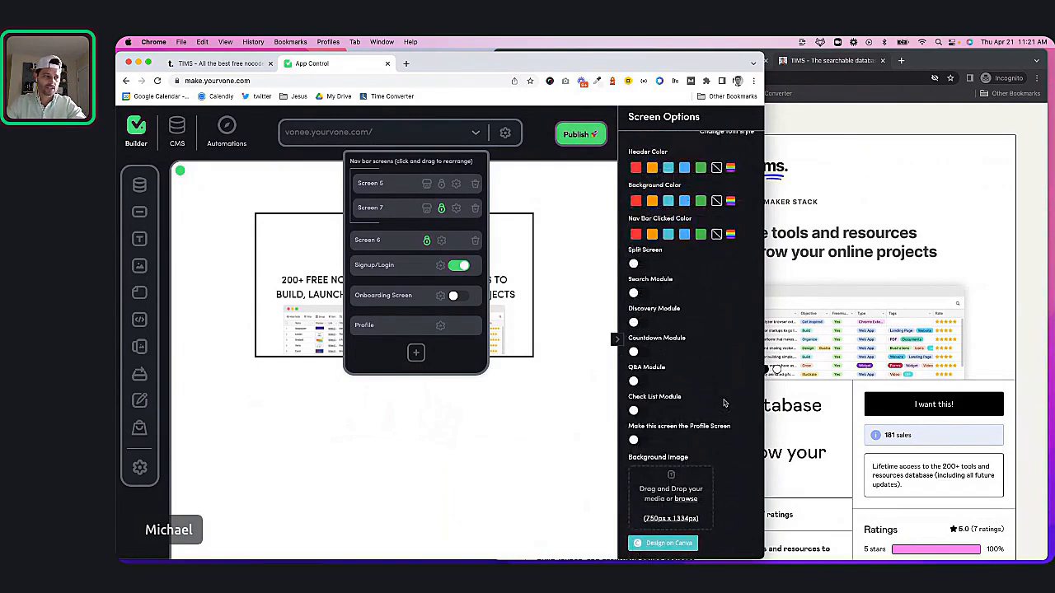
pyautogui.scroll(5, 724, 403)
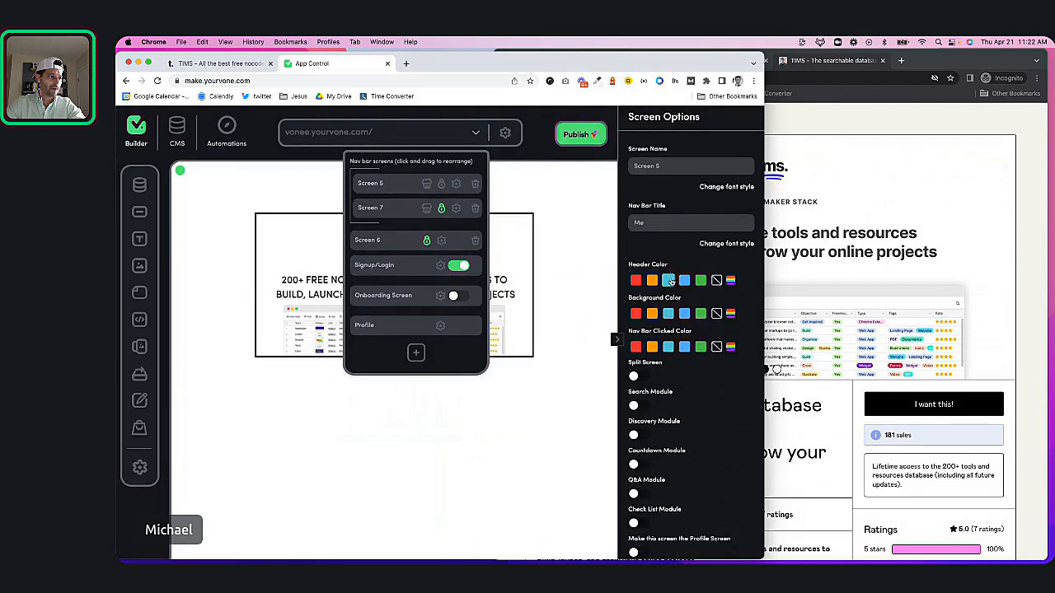
# - Examine Screen 5's colour, module, background image and logo options, and browse the icons available for it
pyautogui.scroll(-3, 669, 281)
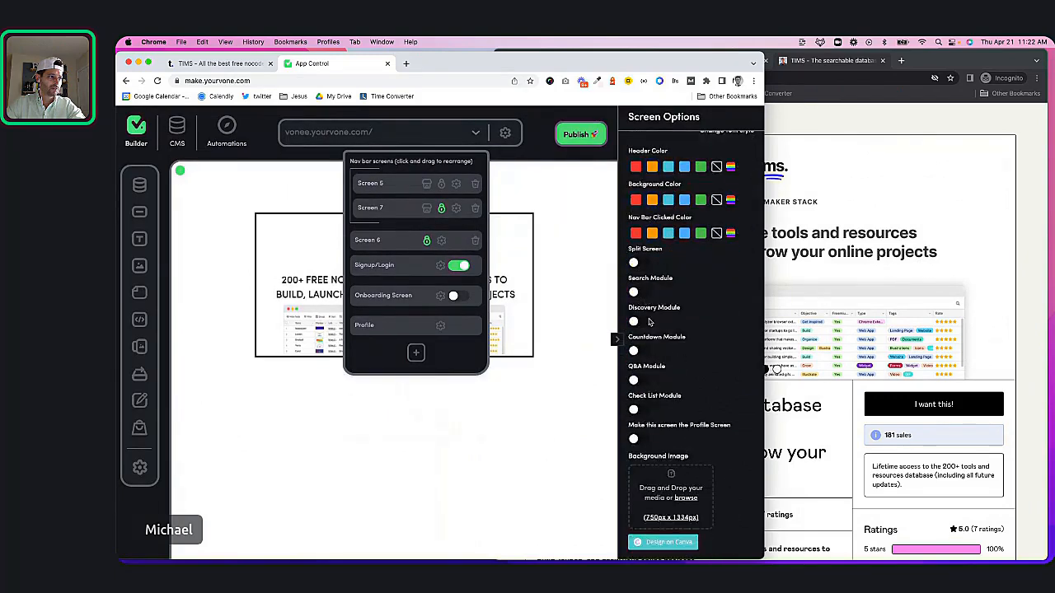
pyautogui.scroll(-2, 649, 325)
pyautogui.scroll(-3, 649, 352)
pyautogui.scroll(-1, 641, 391)
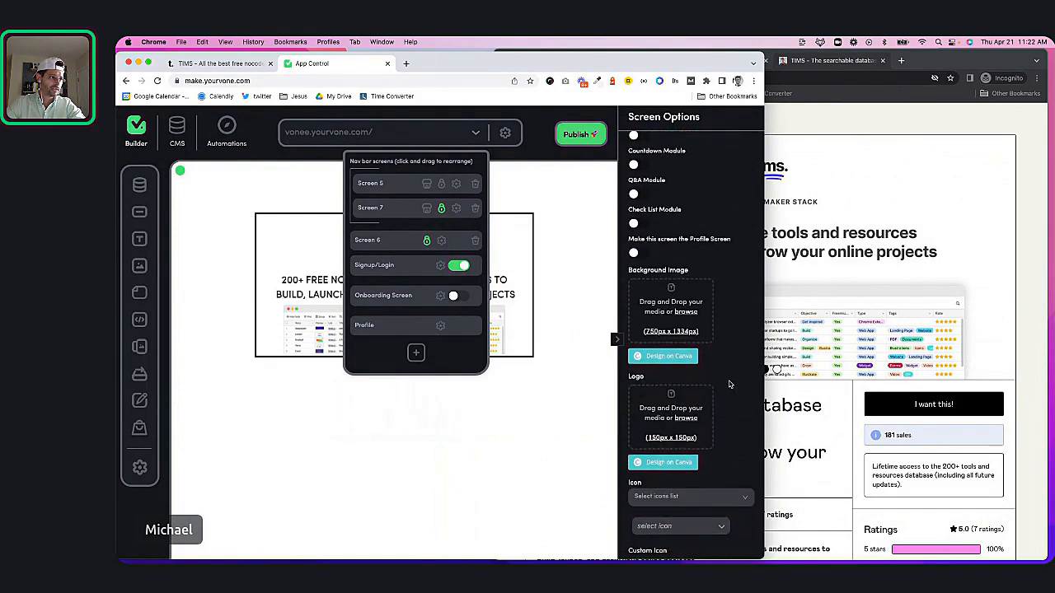
pyautogui.scroll(-3, 728, 381)
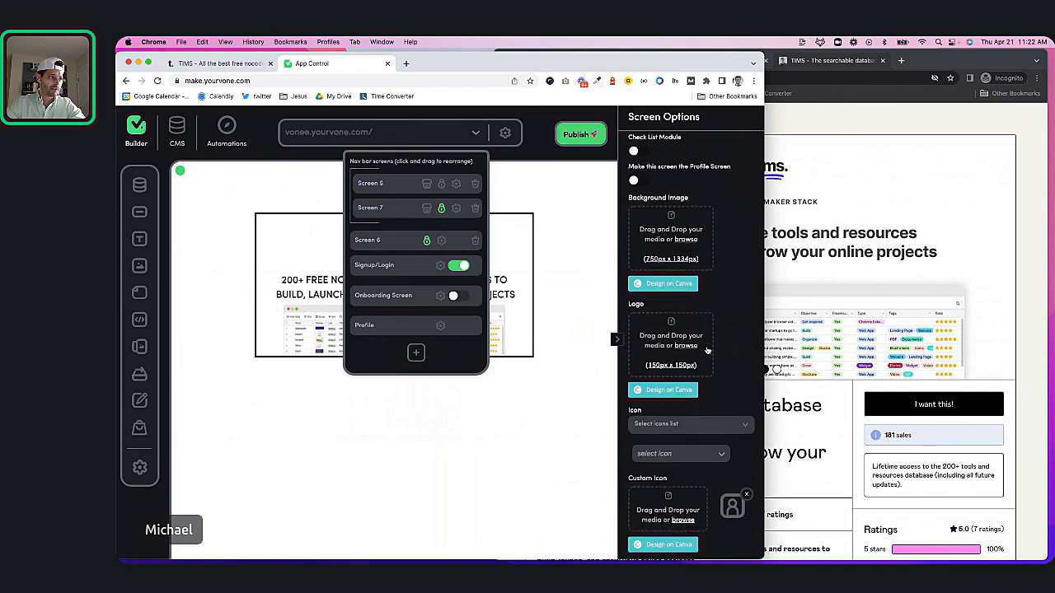
pyautogui.scroll(-1, 676, 367)
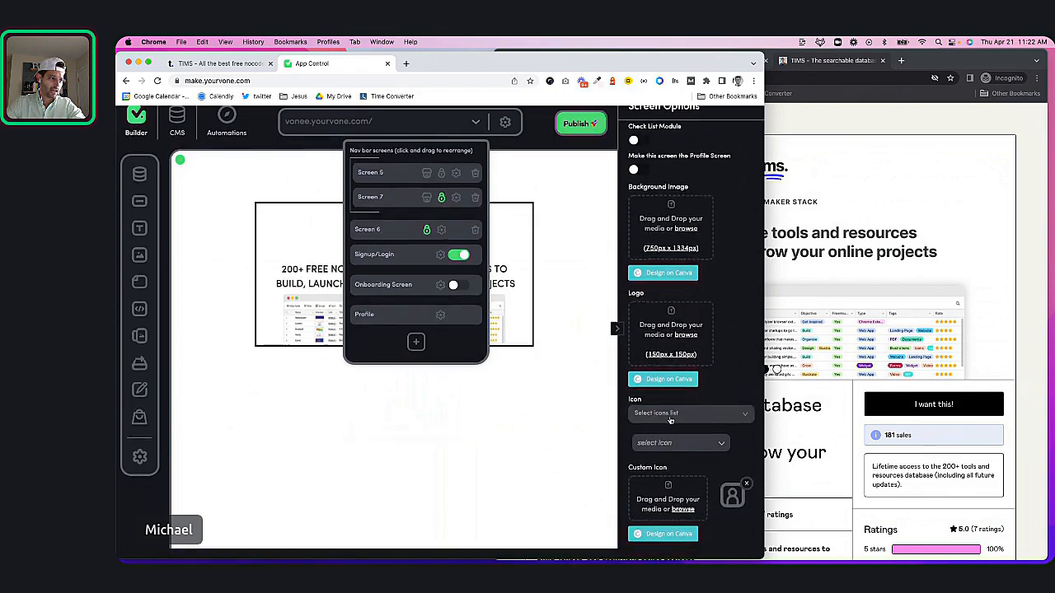
pyautogui.click(667, 443)
pyautogui.click(667, 442)
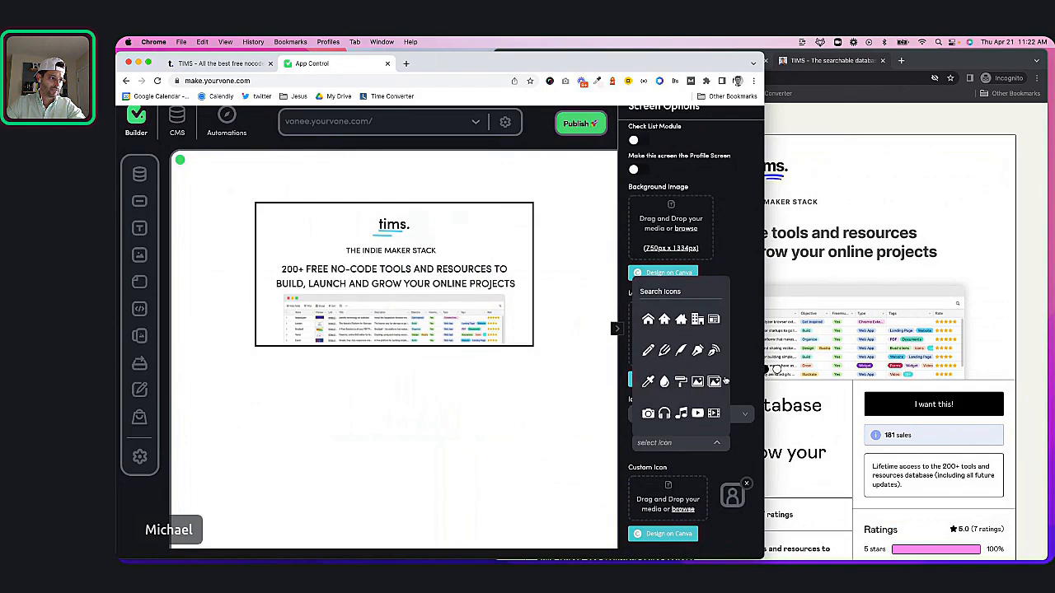
pyautogui.click(748, 358)
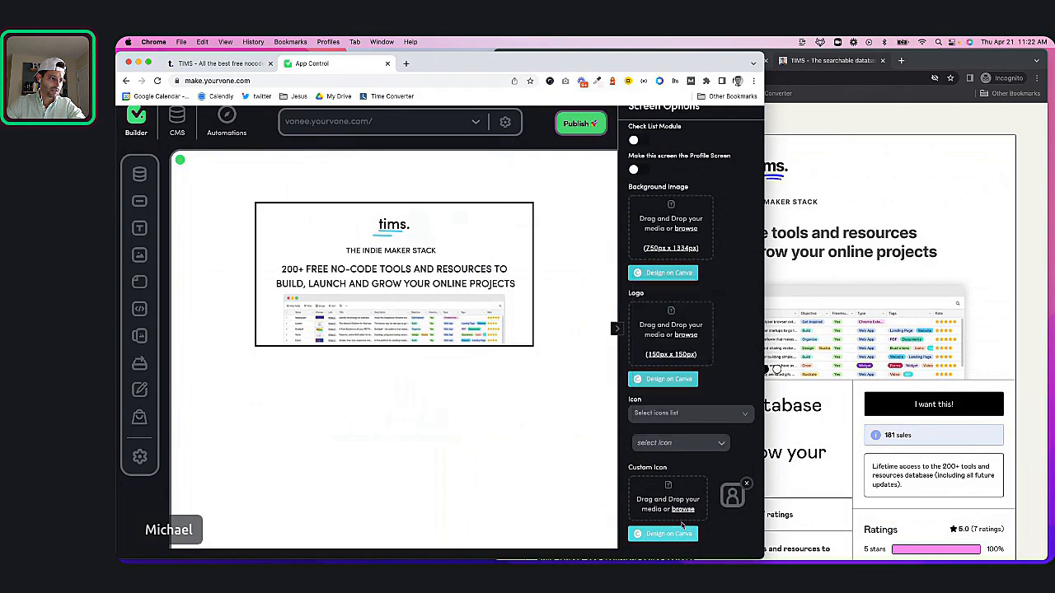
pyautogui.scroll(5, 701, 429)
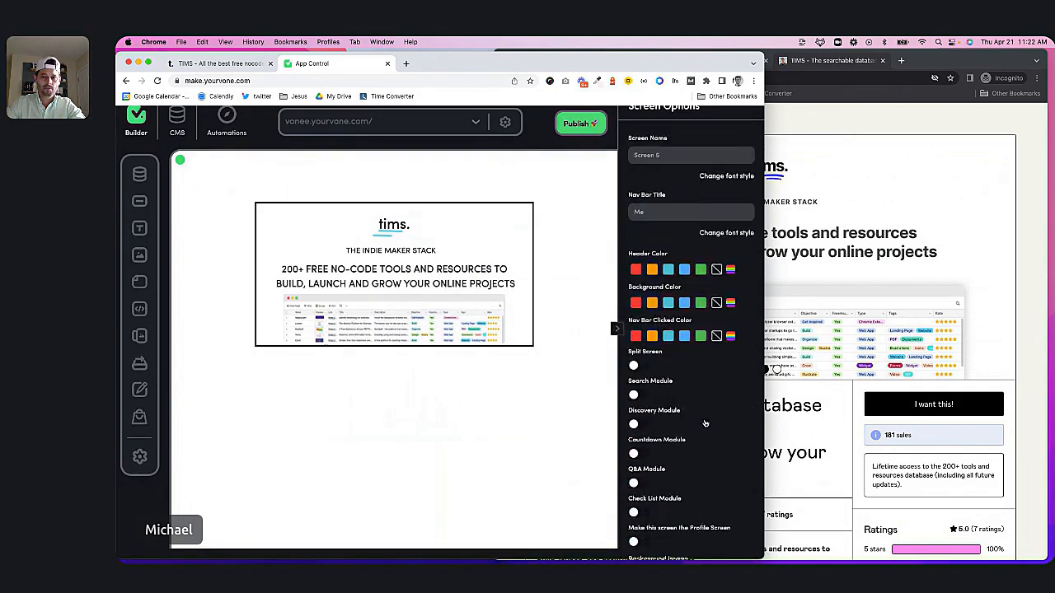
pyautogui.scroll(2, 705, 423)
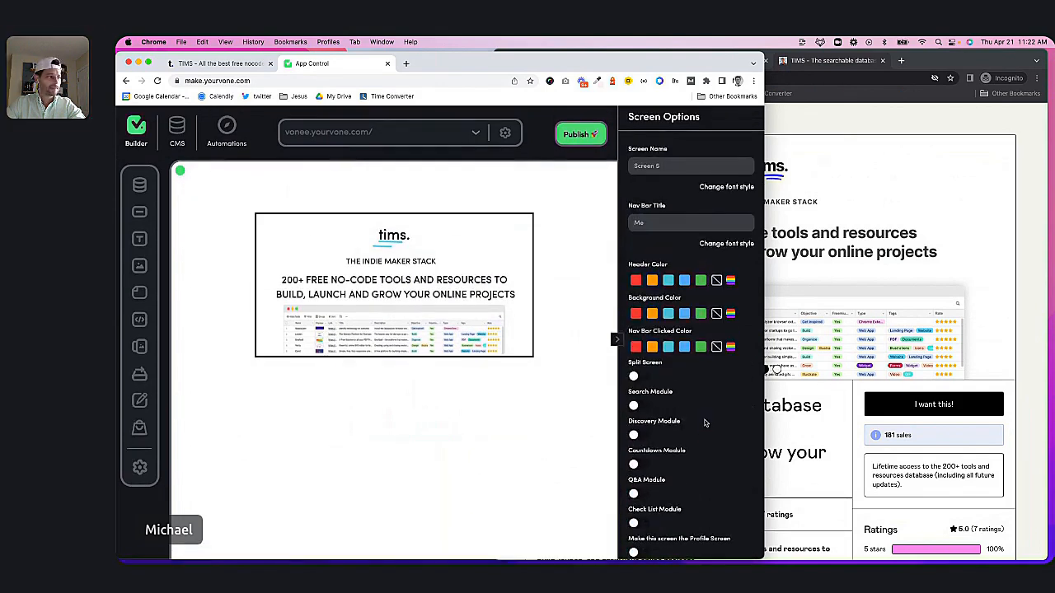
# - Open the Membership/Lock Settings from the account settings to examine the price, payment frequency and text options
pyautogui.click(139, 467)
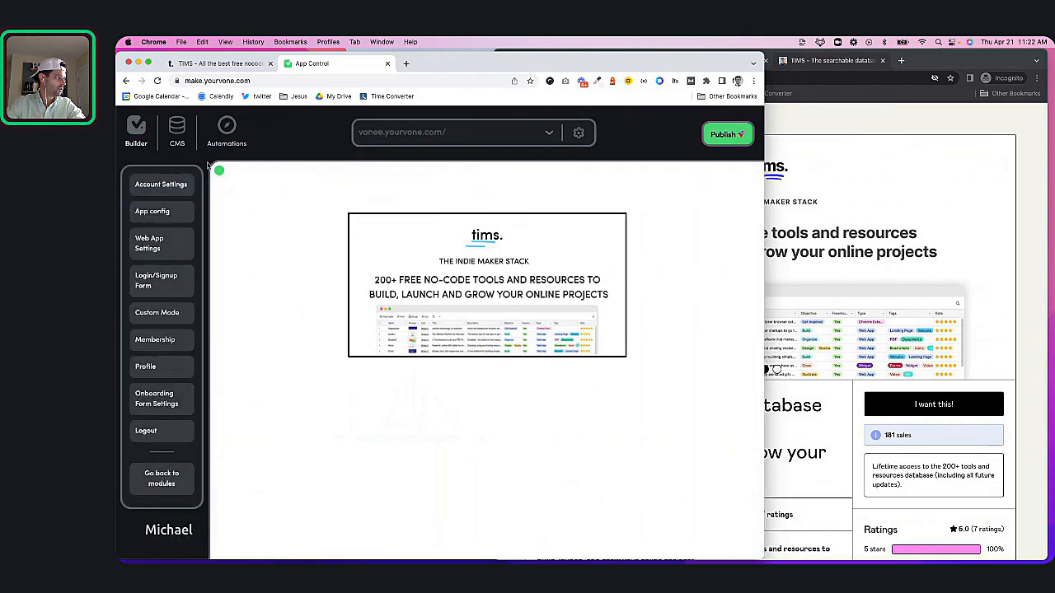
pyautogui.click(170, 184)
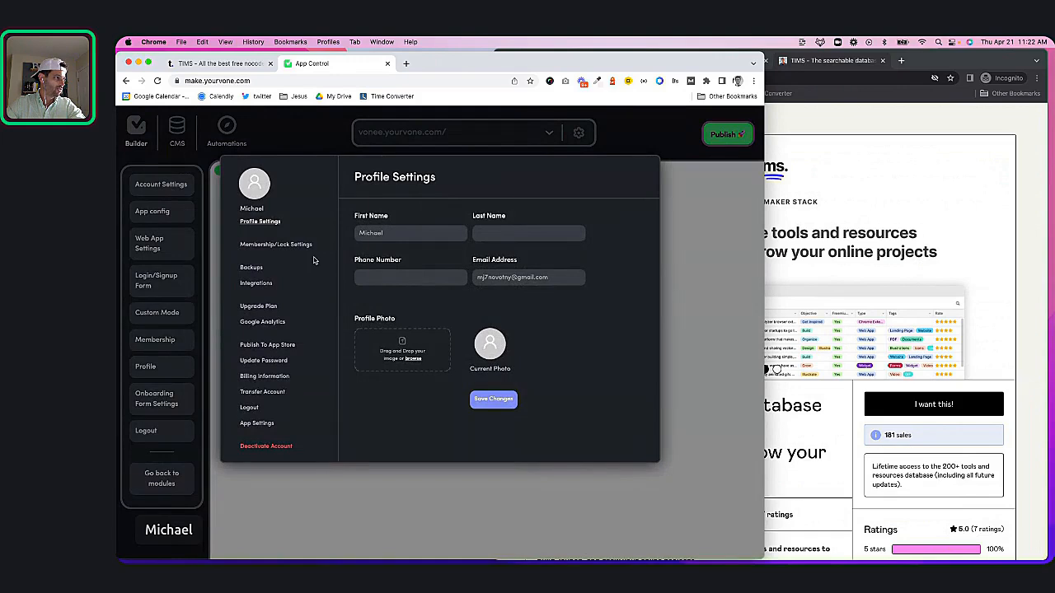
pyautogui.click(267, 246)
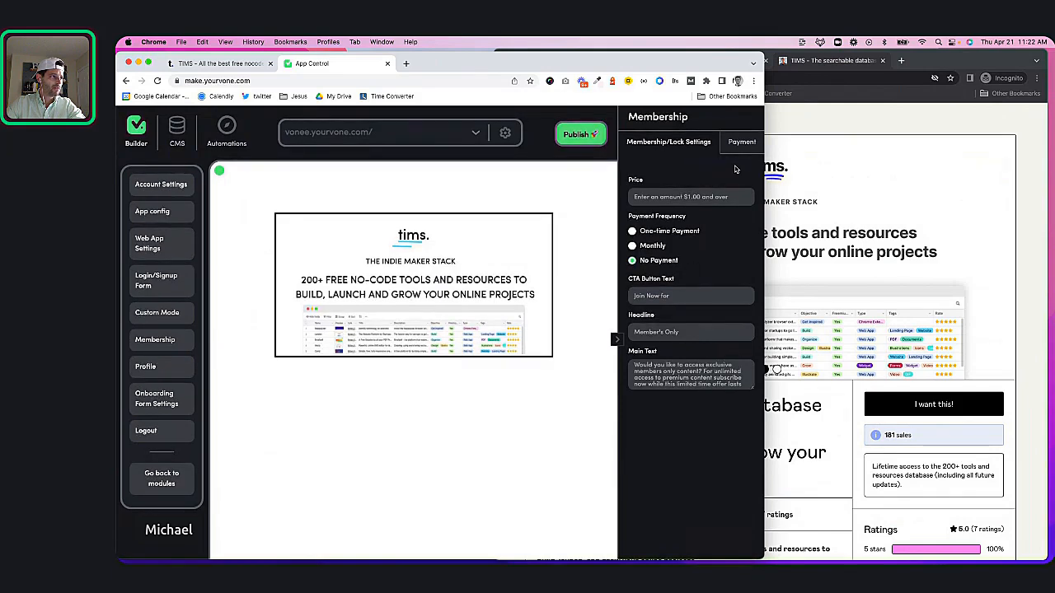
# - Open the App Settings from the account settings and examine the web app options and the Head Code editor
pyautogui.click(169, 183)
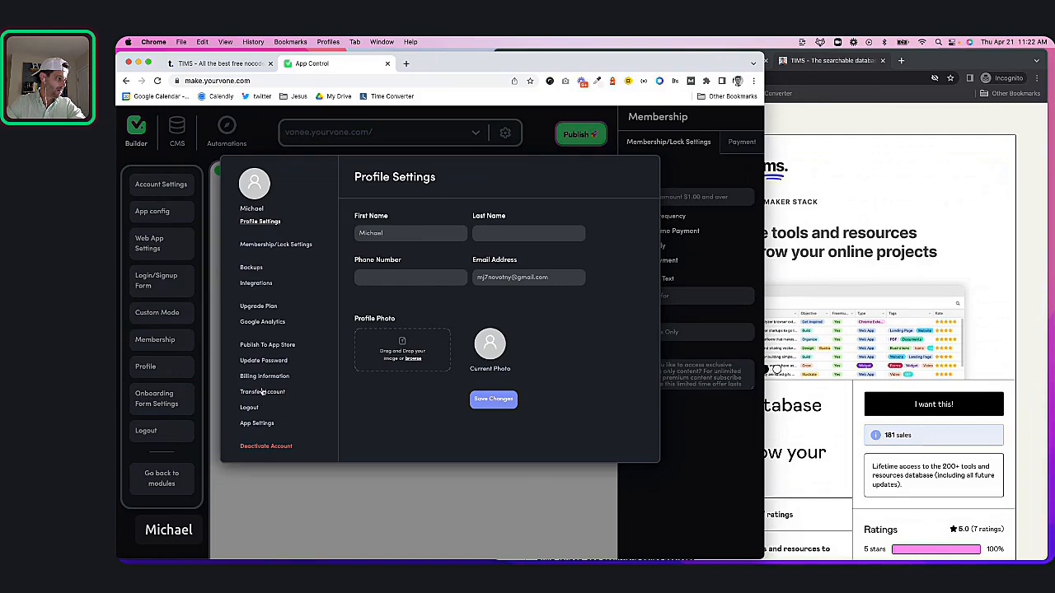
pyautogui.click(260, 425)
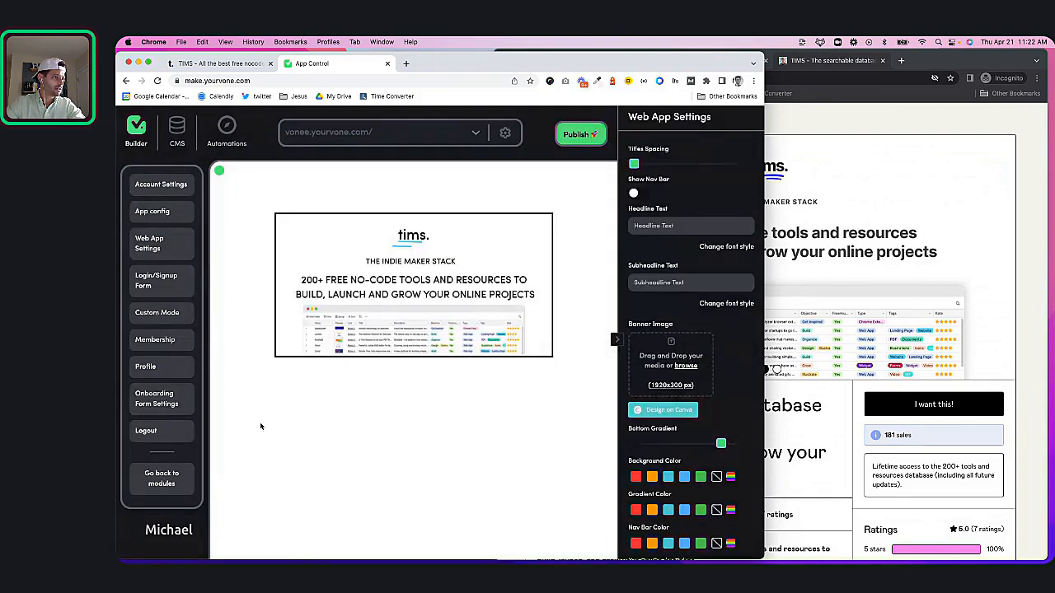
pyautogui.scroll(-3, 688, 344)
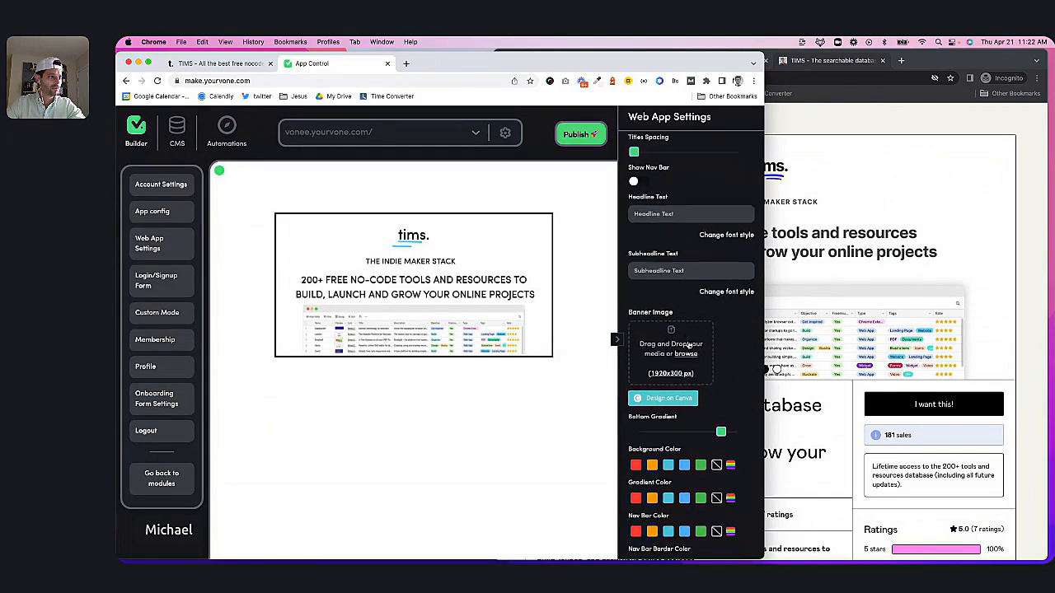
pyautogui.scroll(-10, 689, 345)
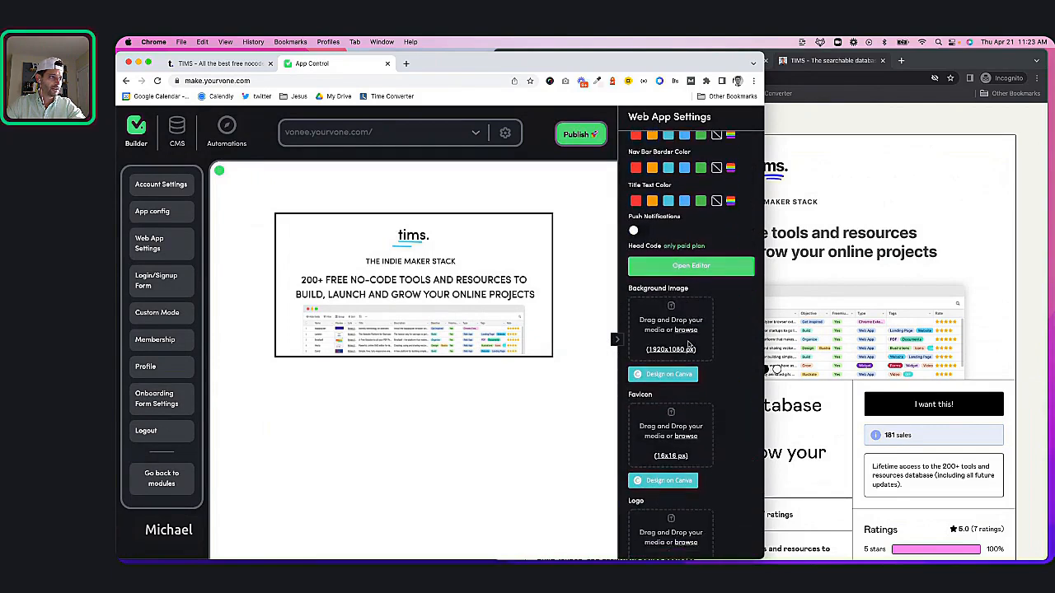
pyautogui.scroll(2, 689, 344)
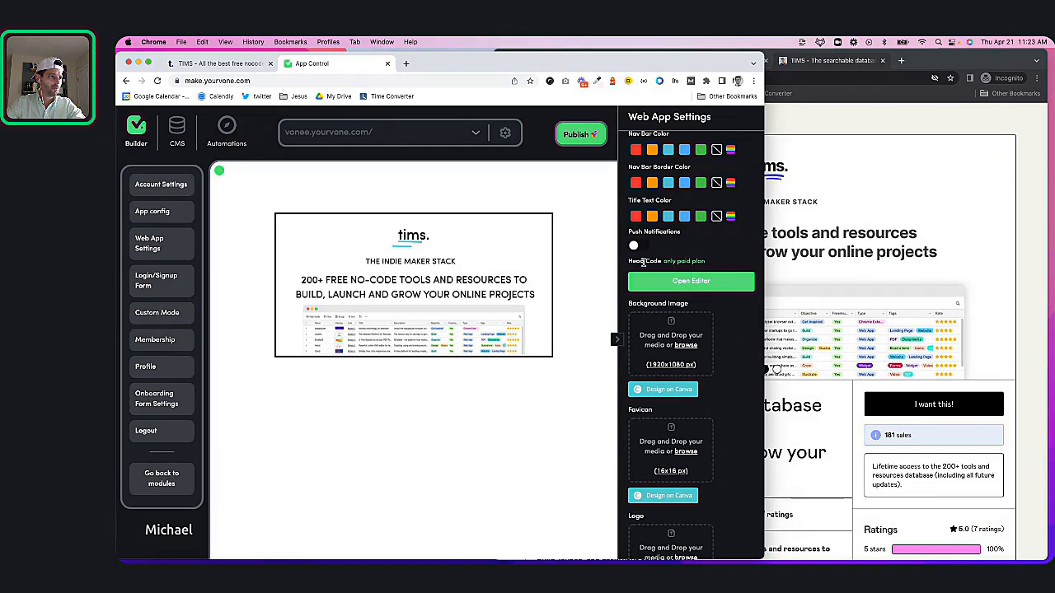
pyautogui.moveTo(629, 261); pyautogui.dragTo(666, 261)
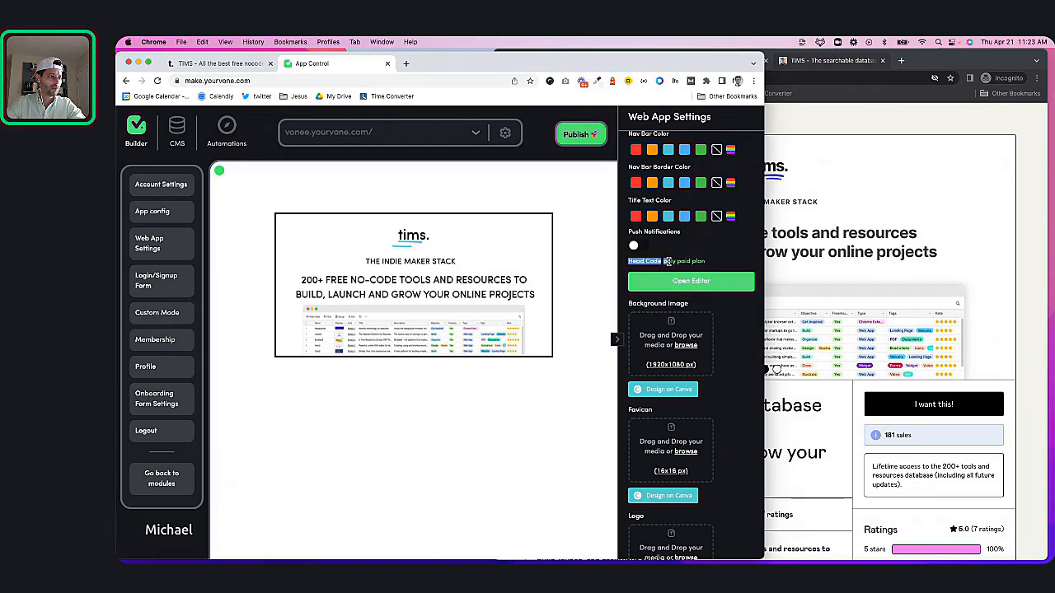
pyautogui.scroll(1, 691, 289)
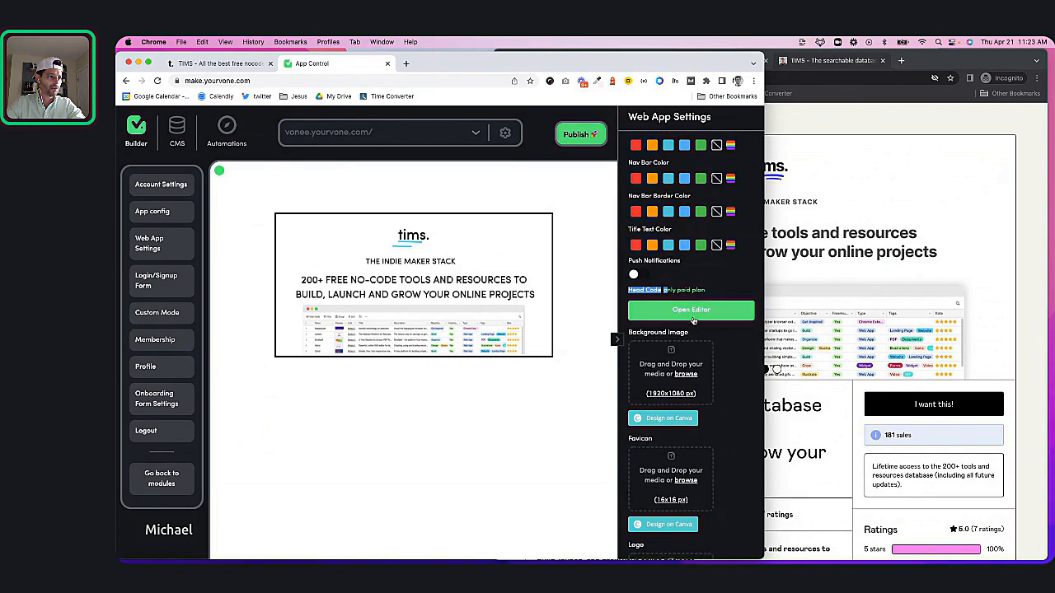
pyautogui.click(695, 312)
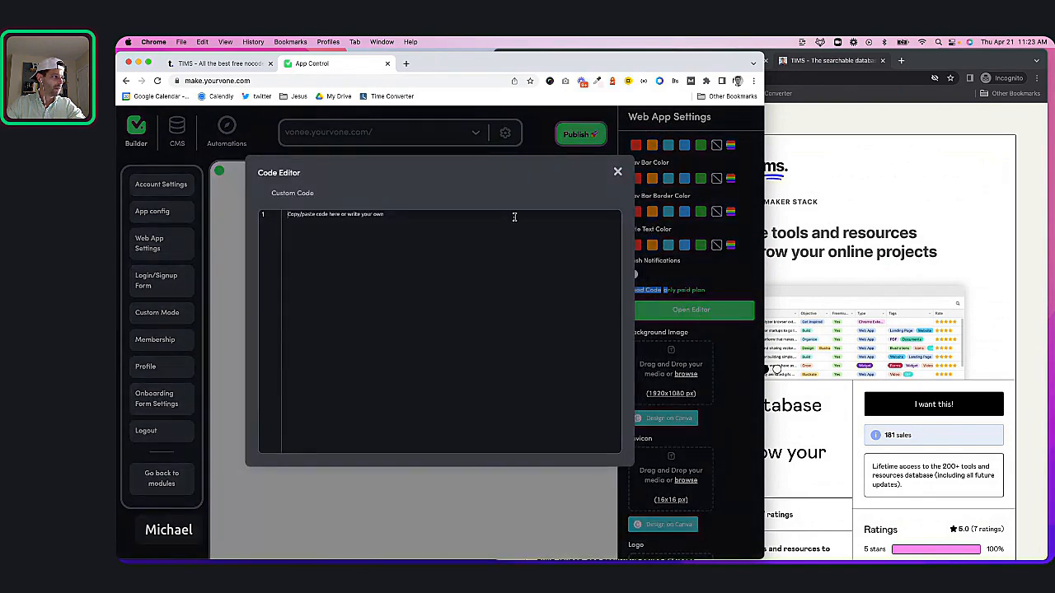
pyautogui.click(617, 174)
# - Review the Web App Settings from titles spacing to favicon and logo, including another look at the Head Code editor
pyautogui.scroll(8, 701, 351)
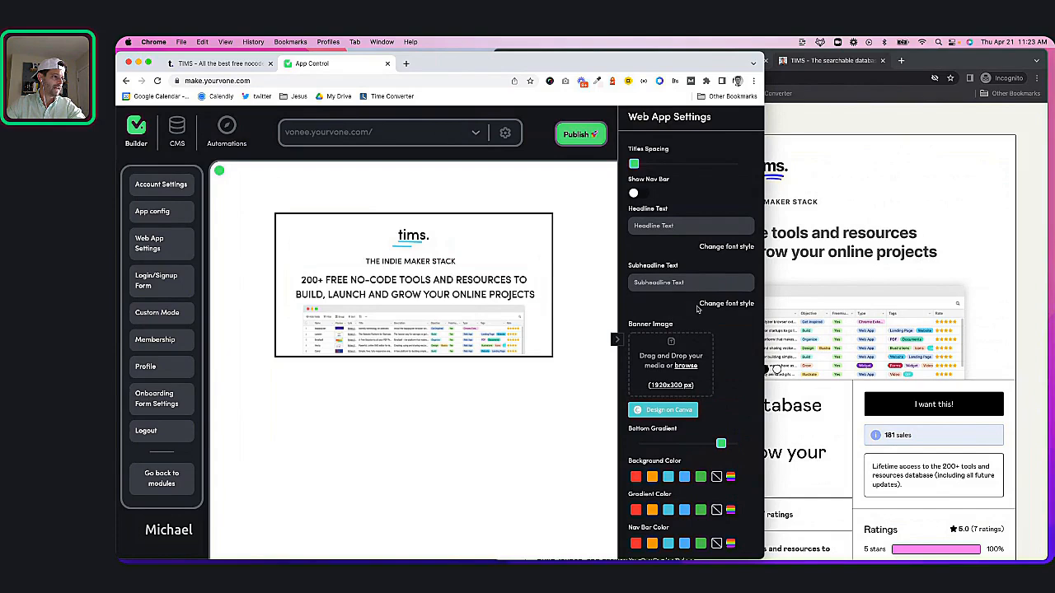
pyautogui.scroll(-2, 652, 428)
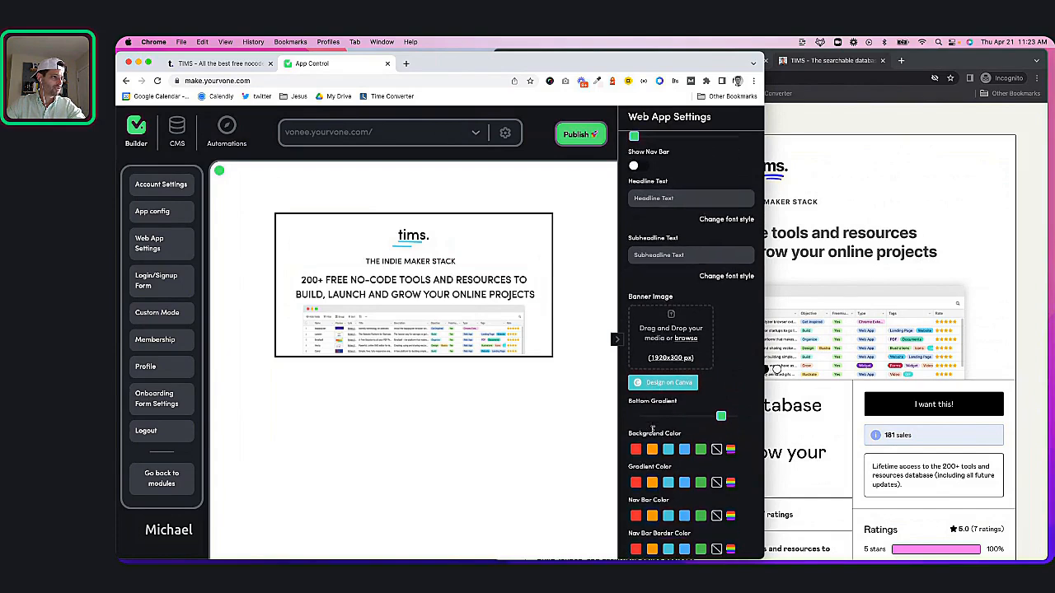
pyautogui.scroll(2, 653, 428)
pyautogui.scroll(-15, 702, 359)
pyautogui.scroll(-5, 702, 354)
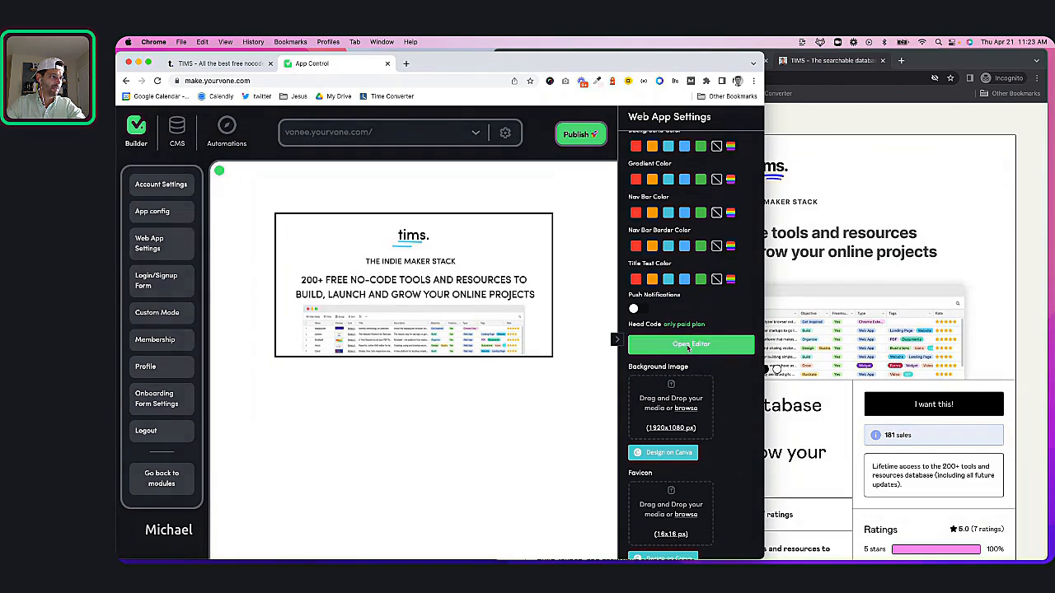
pyautogui.click(688, 346)
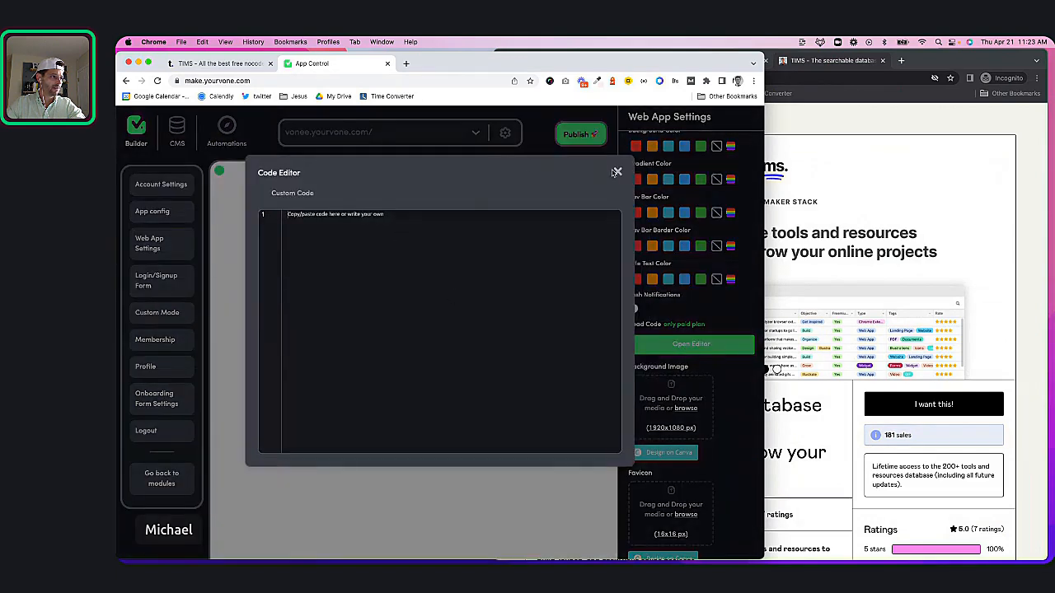
pyautogui.click(618, 173)
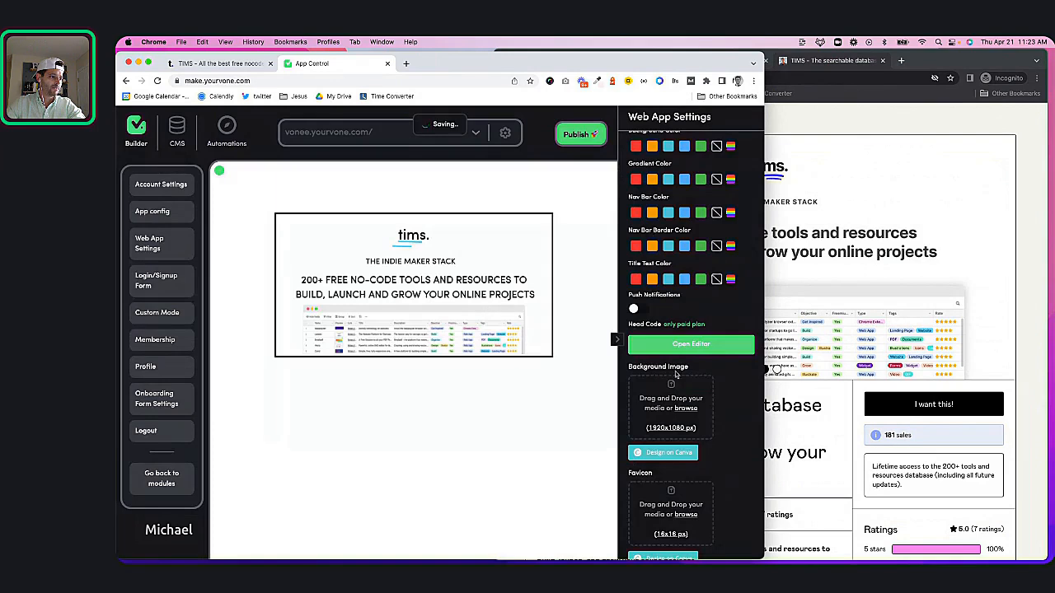
pyautogui.scroll(-9, 675, 375)
pyautogui.scroll(-1, 676, 375)
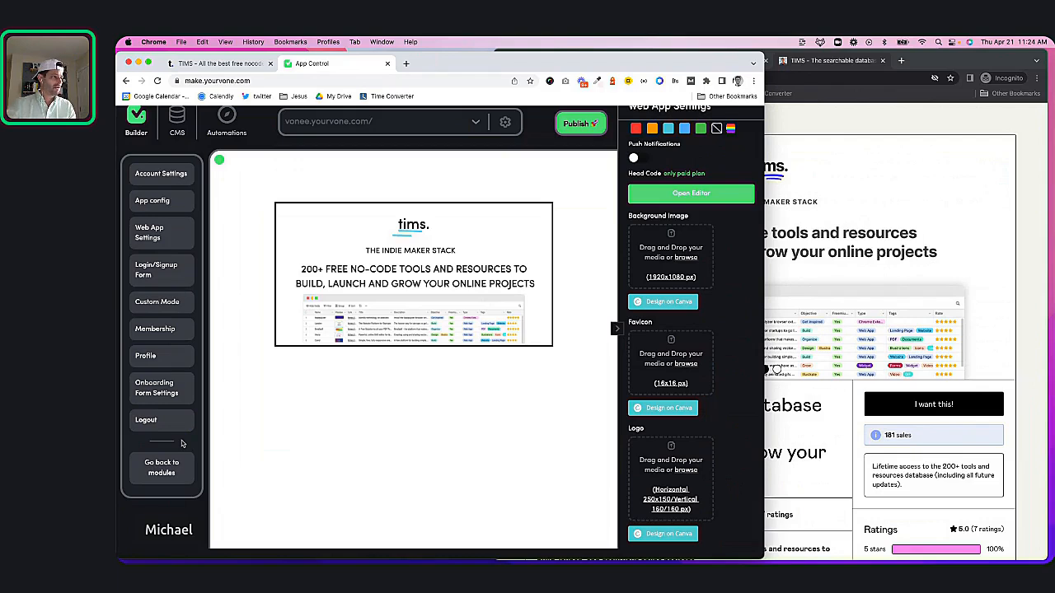
# - Add a trial image element, examine its Action choices and full settings, and delete it
pyautogui.click(347, 310)
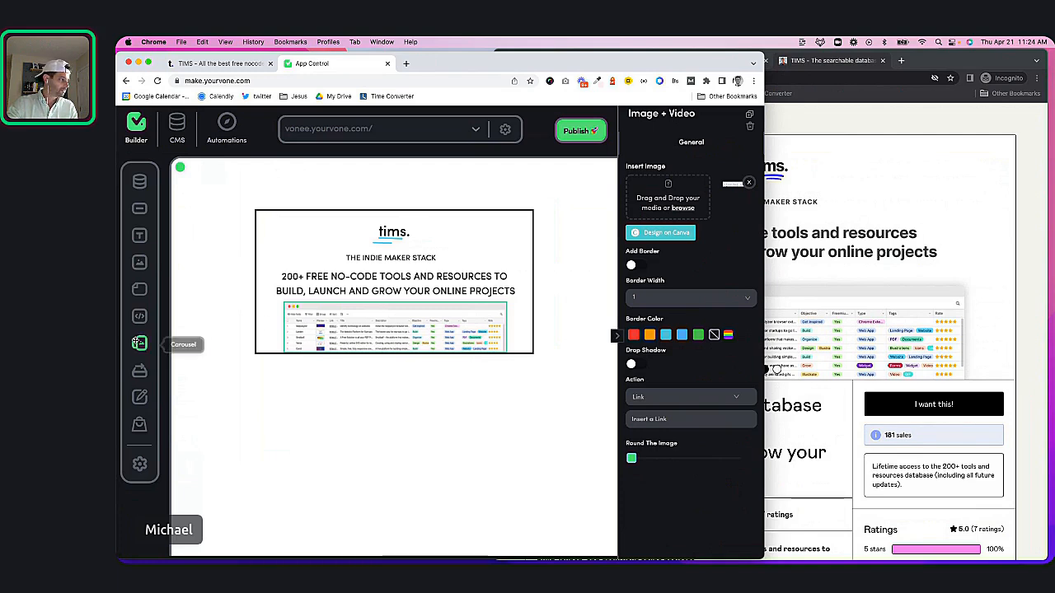
pyautogui.click(140, 262)
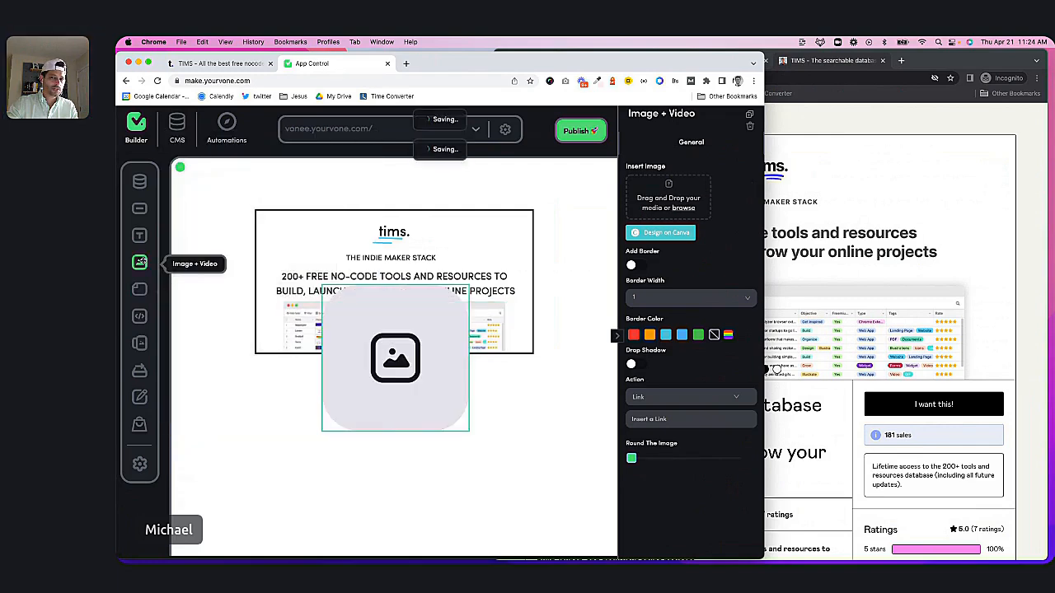
pyautogui.click(375, 337)
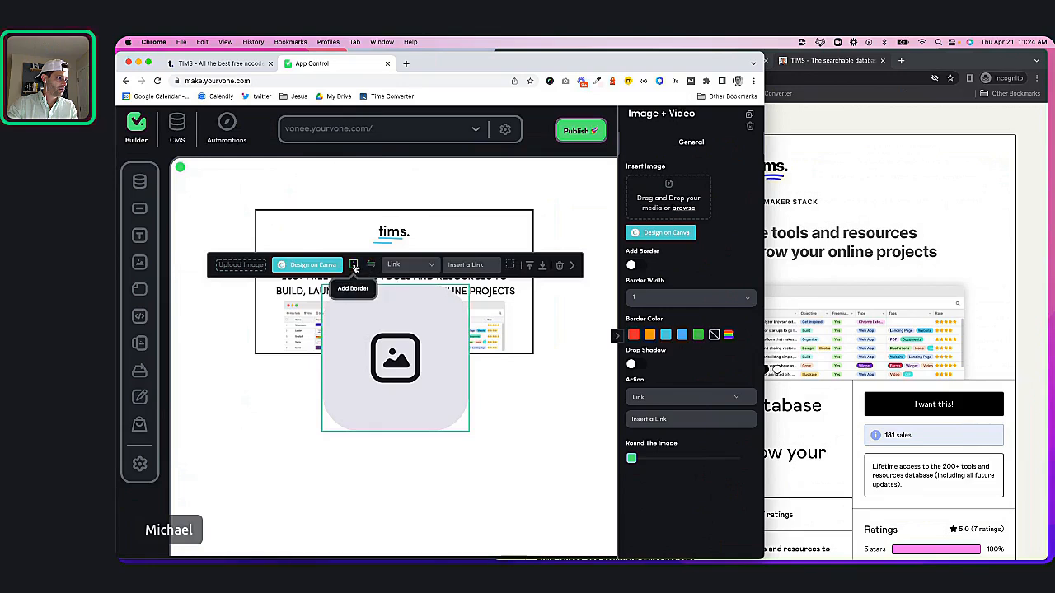
pyautogui.click(428, 266)
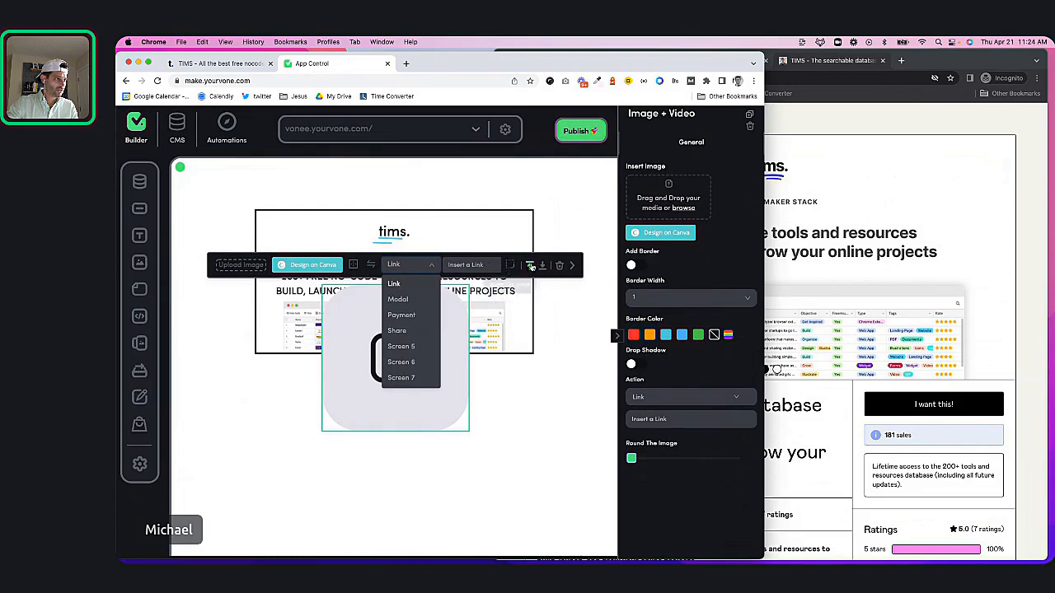
pyautogui.click(573, 266)
pyautogui.click(573, 268)
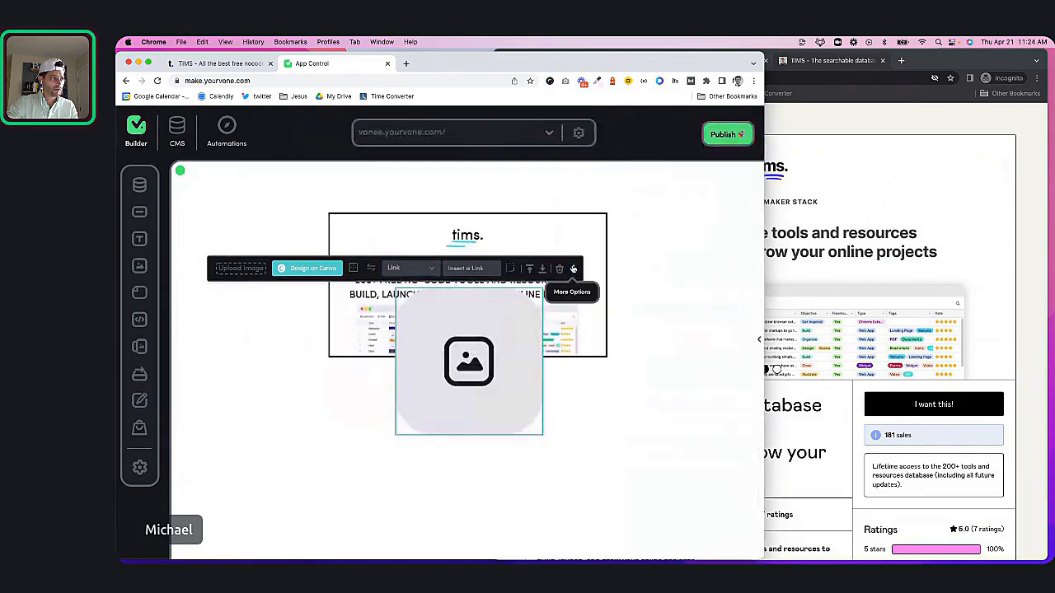
pyautogui.click(573, 269)
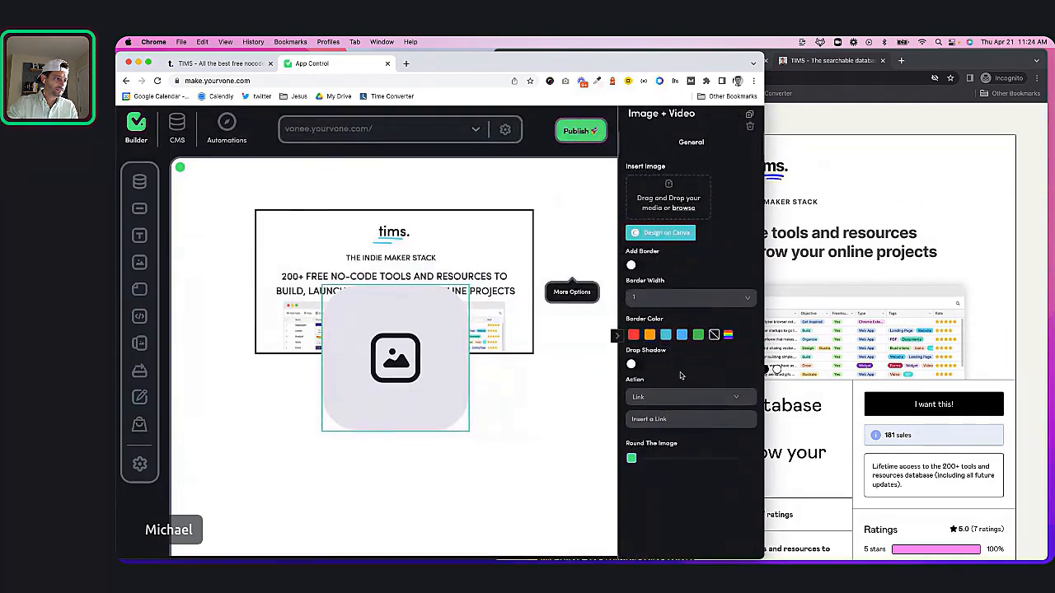
pyautogui.click(676, 401)
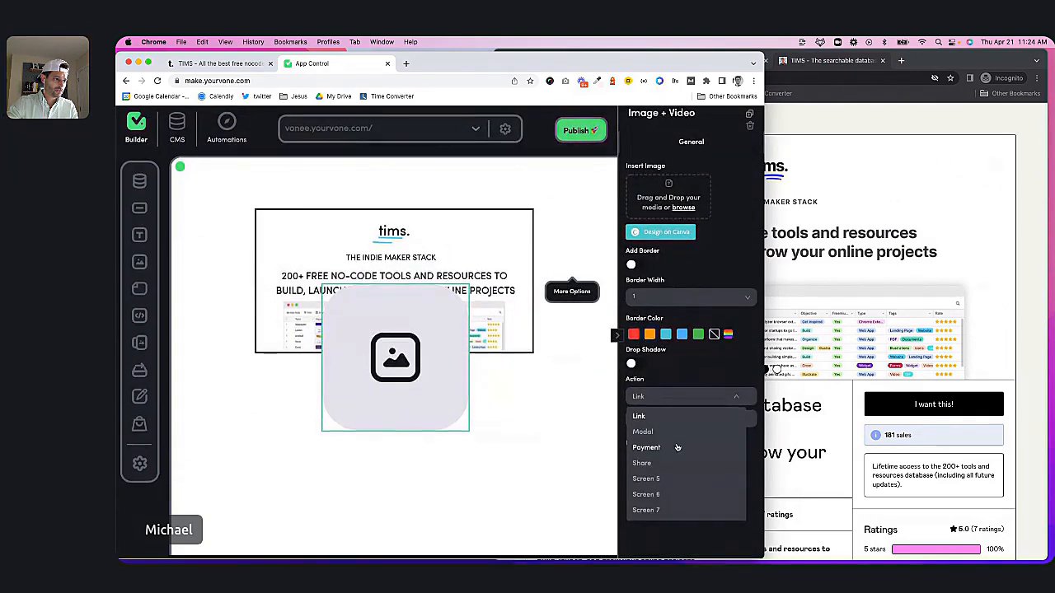
pyautogui.click(687, 382)
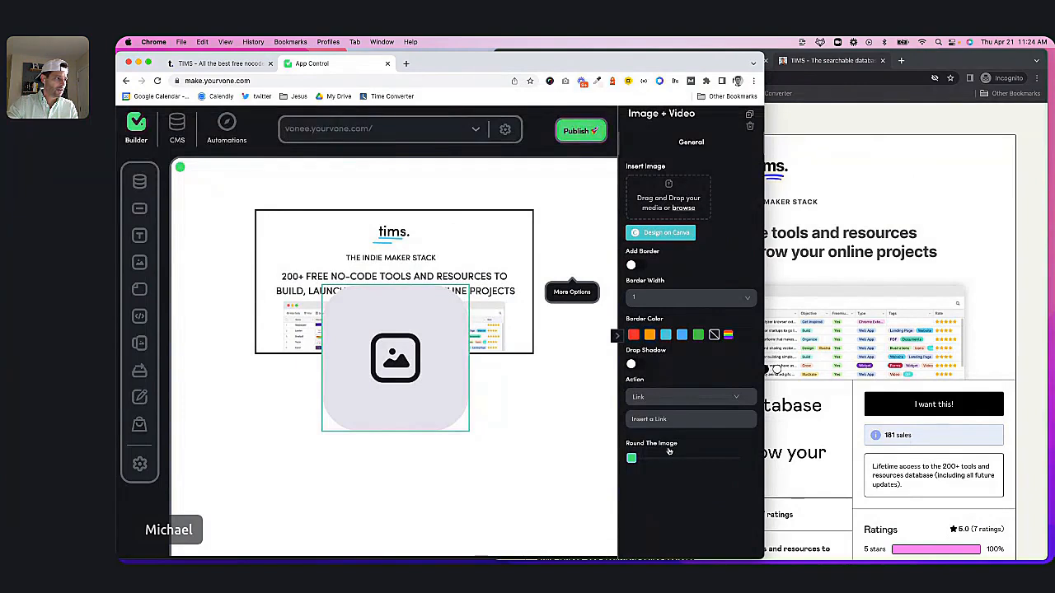
pyautogui.press('BackSpace')
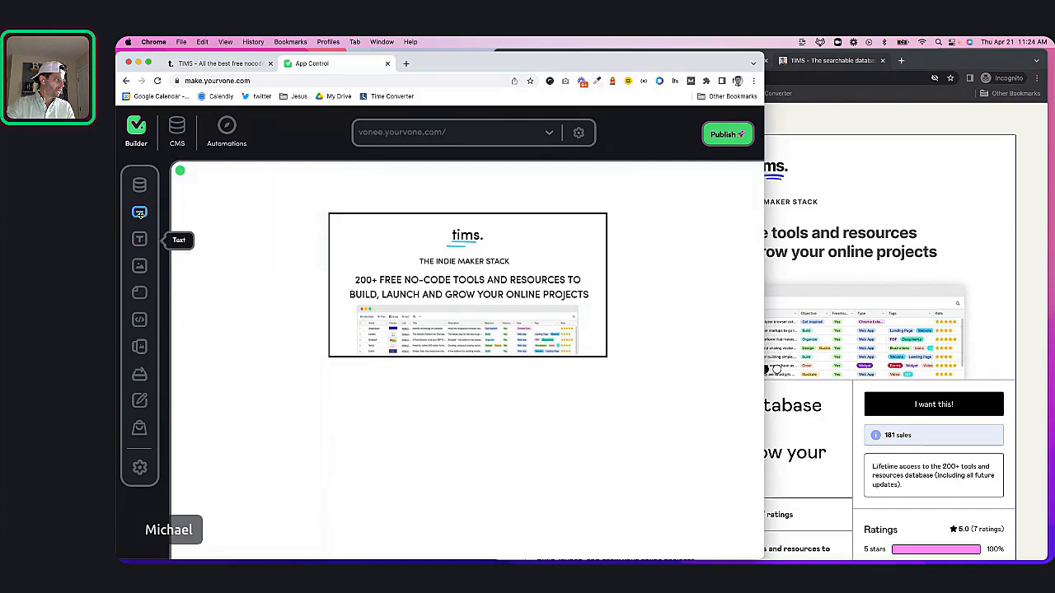
# - Add a button element centred just below the header box on the page canvas
pyautogui.moveTo(139, 213); pyautogui.dragTo(462, 404)
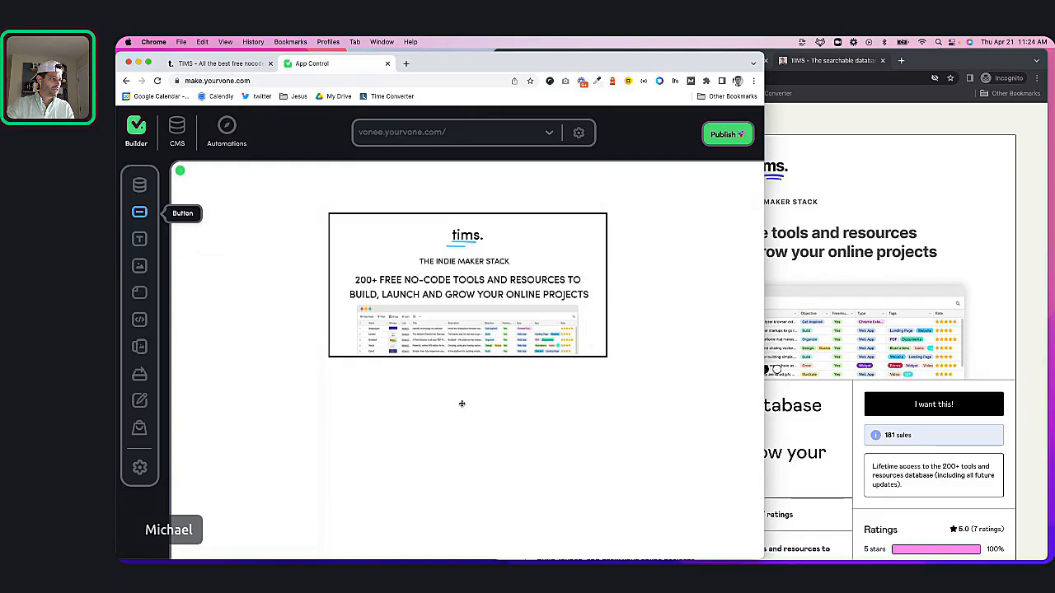
pyautogui.click(436, 356)
pyautogui.moveTo(445, 370)
pyautogui.mouseDown()
pyautogui.moveTo(441, 415)
pyautogui.moveTo(437, 407)
pyautogui.mouseUp()
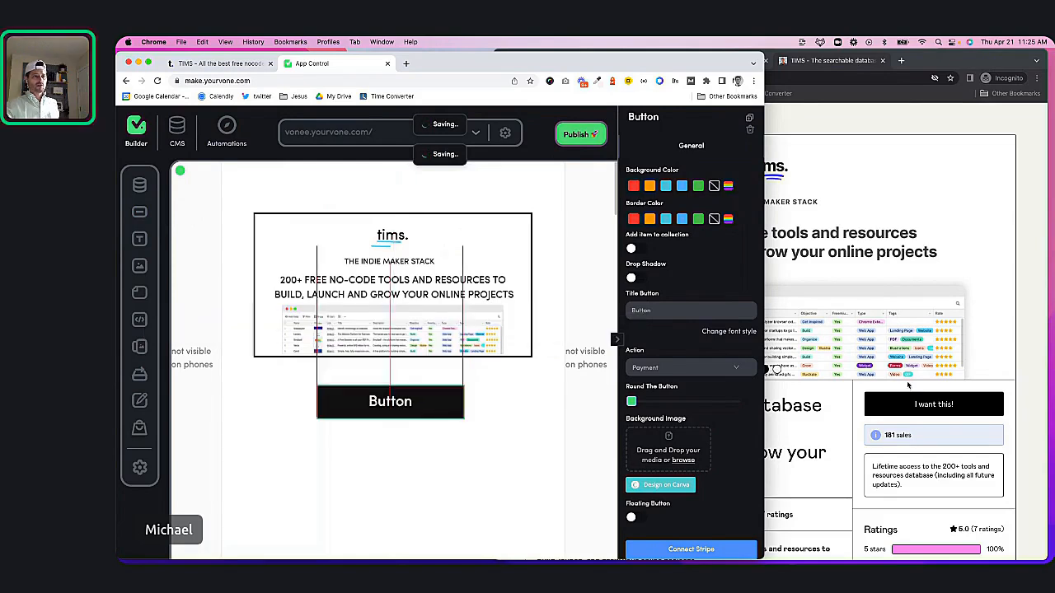
# - Switch to the TIMS Gumroad listing, review it from the product image to the footer, and open its checkout form
pyautogui.click(992, 303)
pyautogui.scroll(-3, 888, 454)
pyautogui.scroll(-4, 887, 455)
pyautogui.scroll(-9, 778, 365)
pyautogui.scroll(6, 777, 361)
pyautogui.scroll(5, 777, 362)
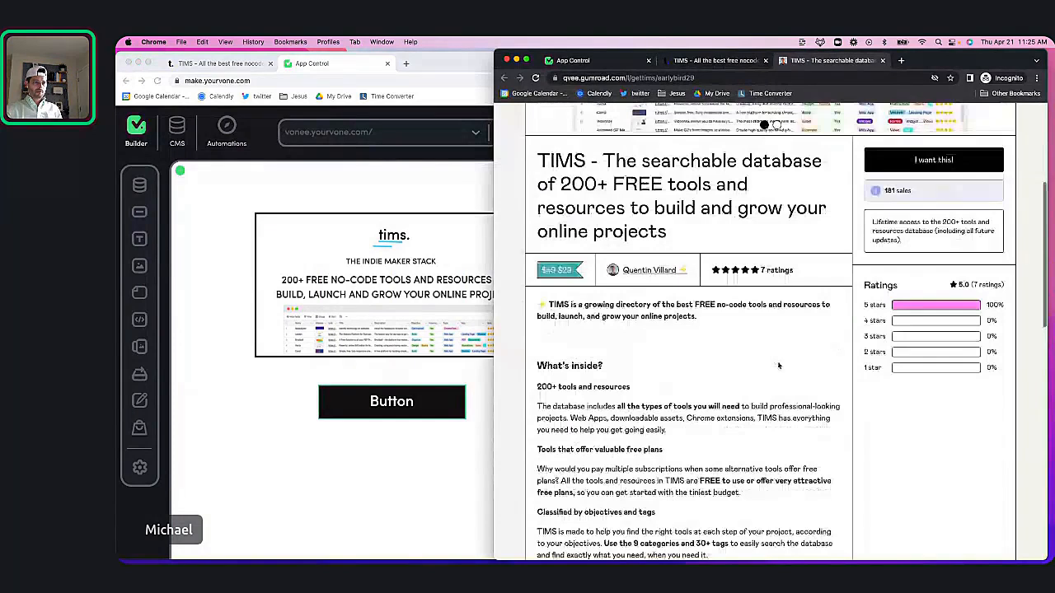
pyautogui.scroll(2, 777, 365)
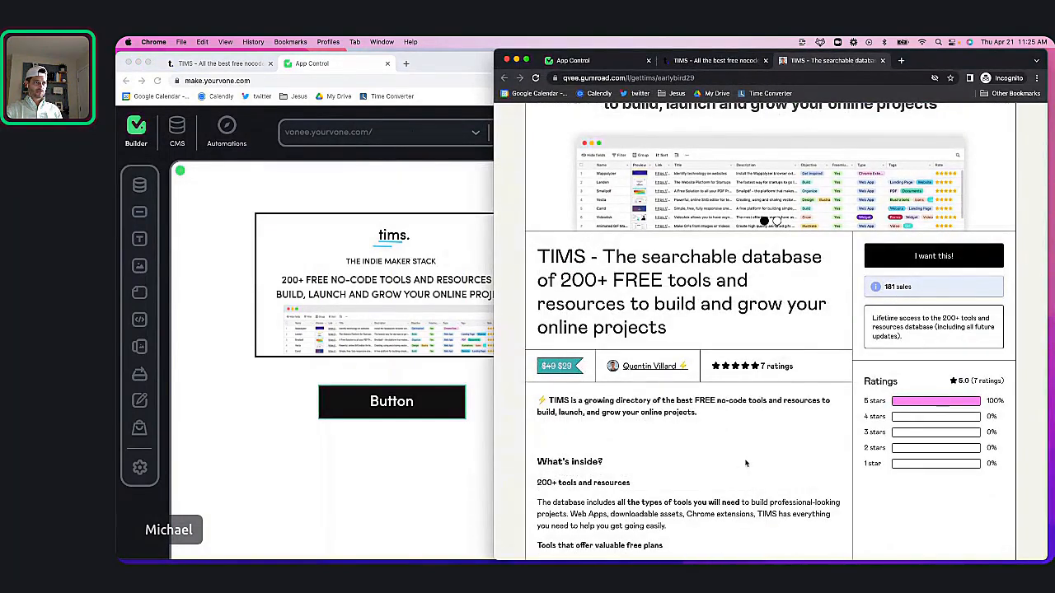
pyautogui.scroll(-10, 746, 463)
pyautogui.scroll(-5, 746, 463)
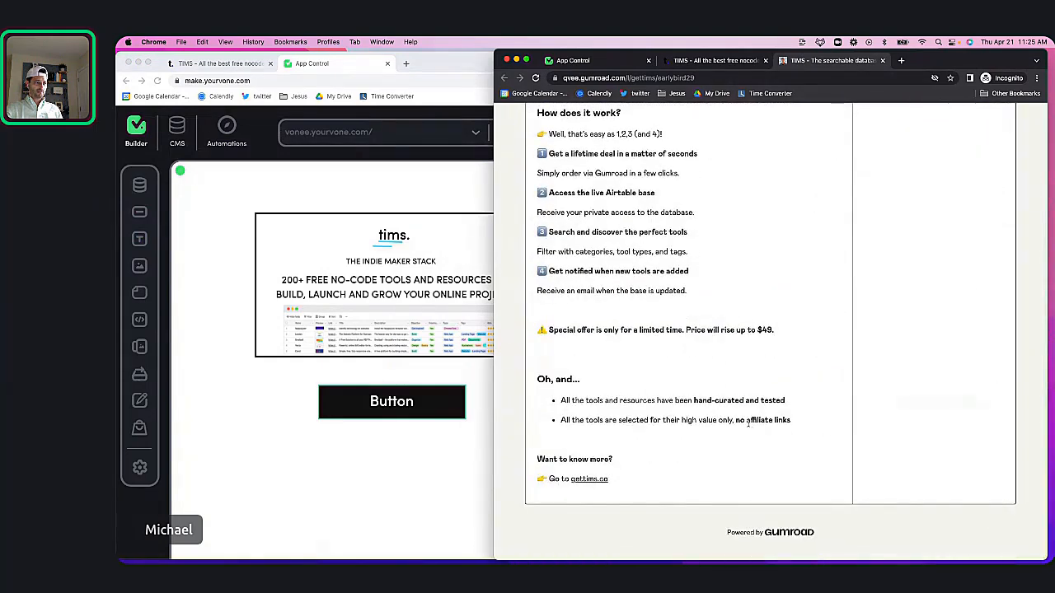
pyautogui.scroll(15, 747, 422)
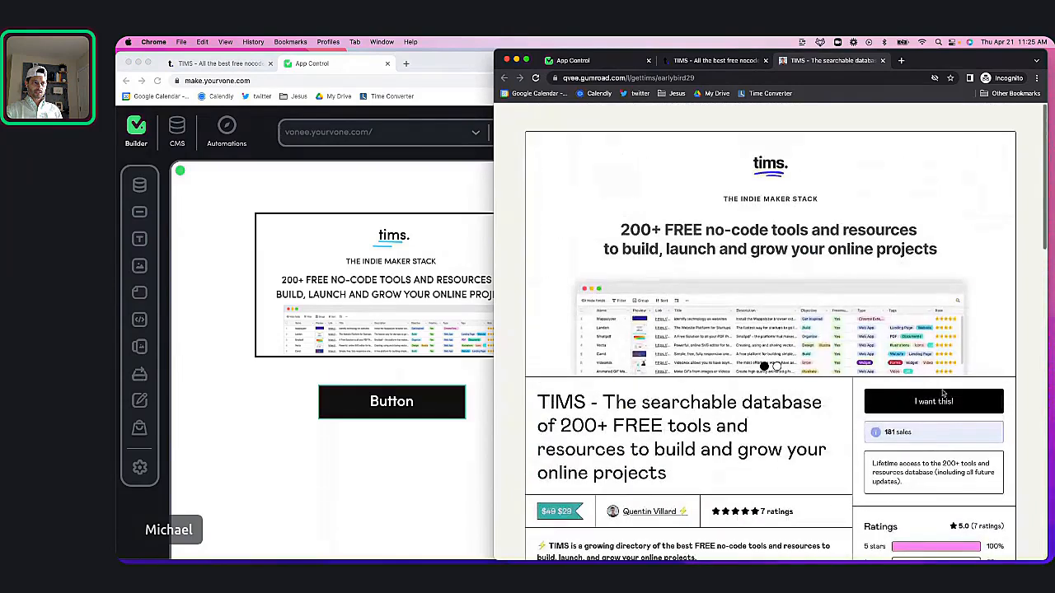
pyautogui.click(939, 399)
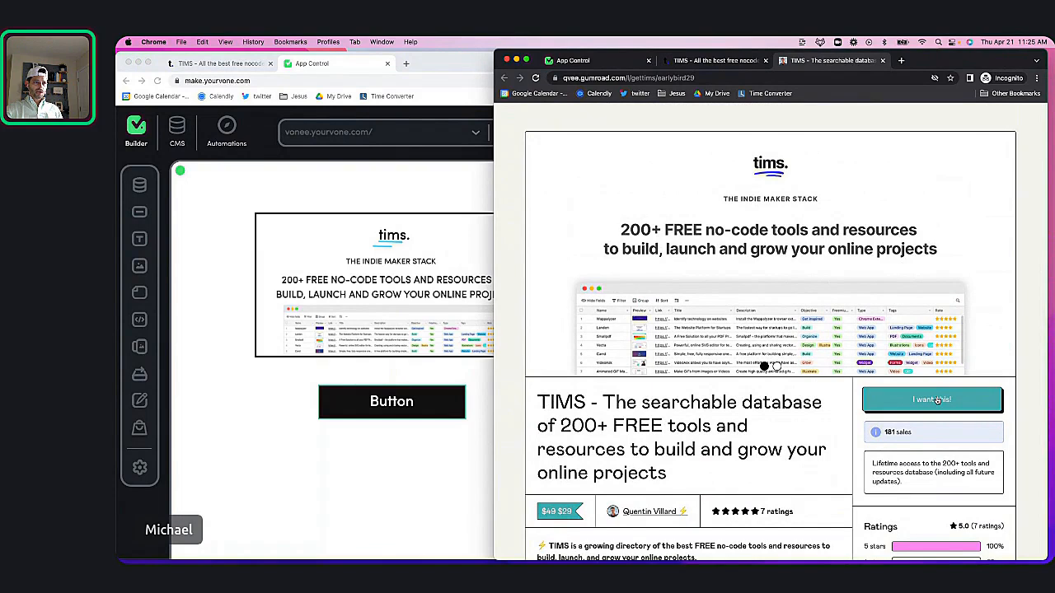
pyautogui.click(937, 399)
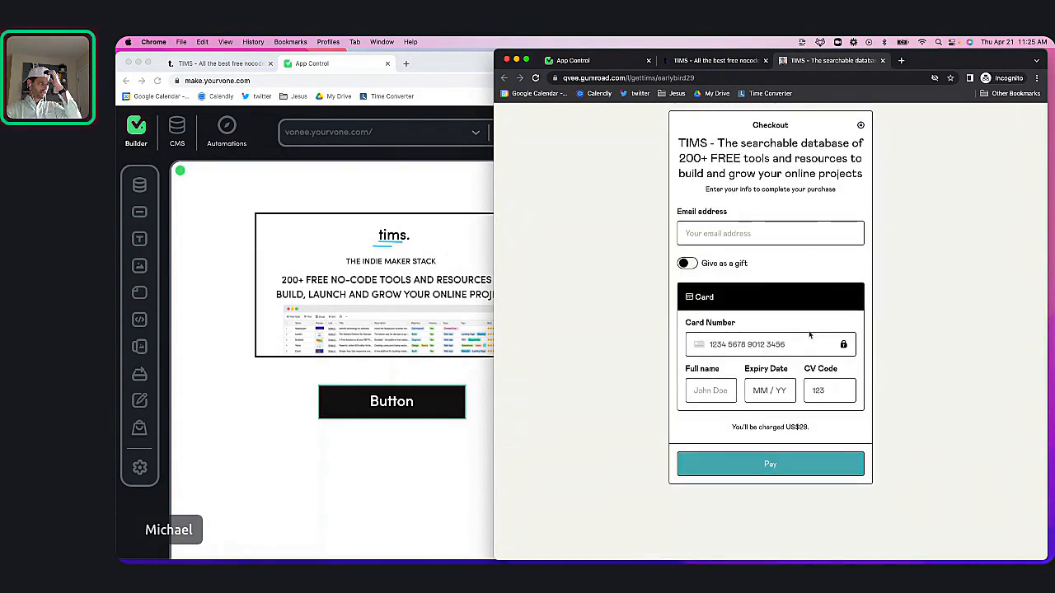
# - Return to the builder and change the new button's label to "I want this!"
pyautogui.click(394, 402)
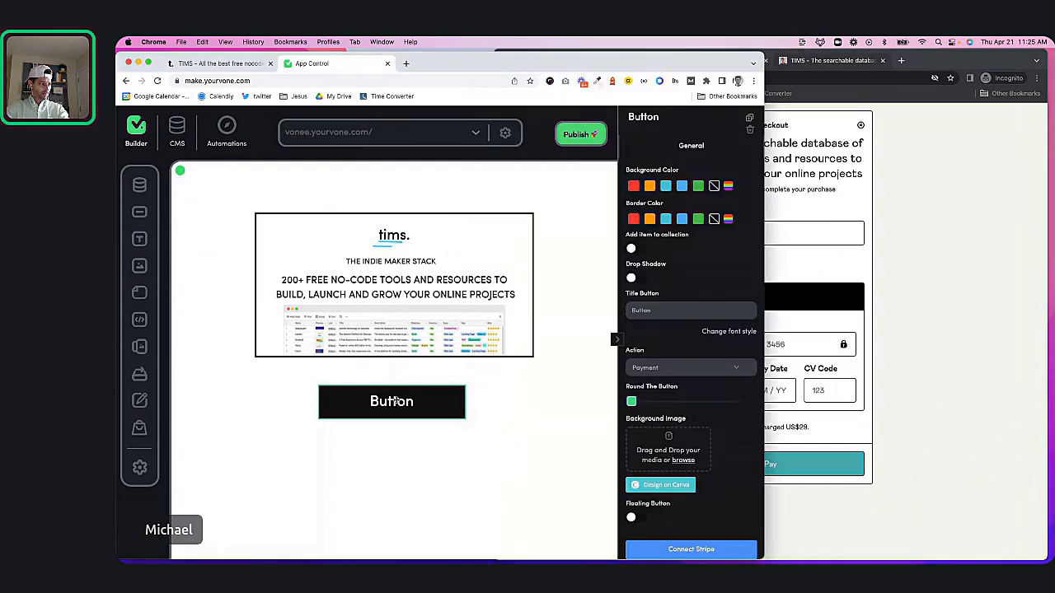
pyautogui.doubleClick(396, 402)
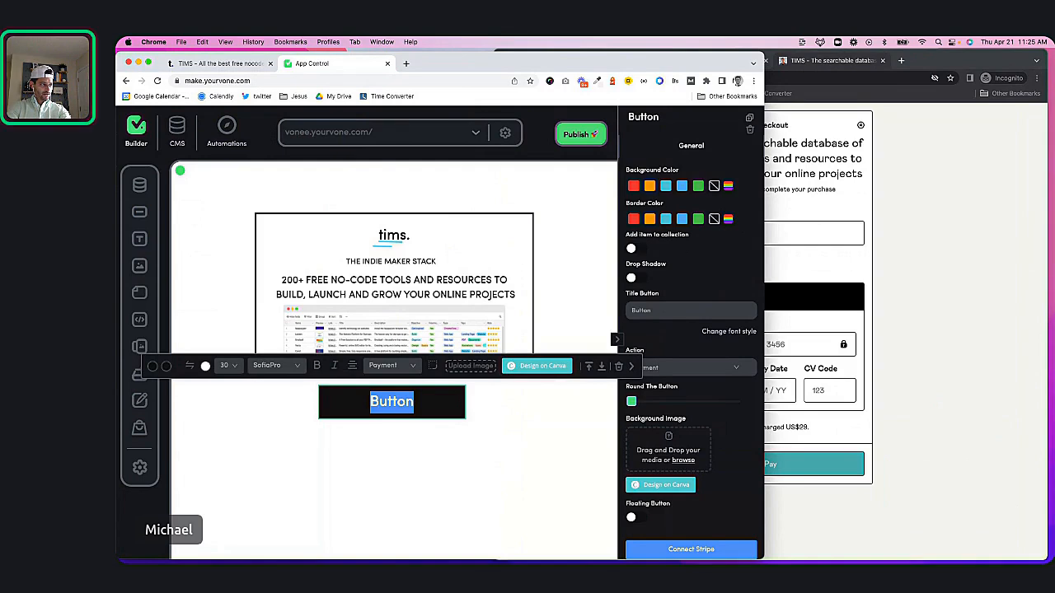
pyautogui.write('I WANT THIS')
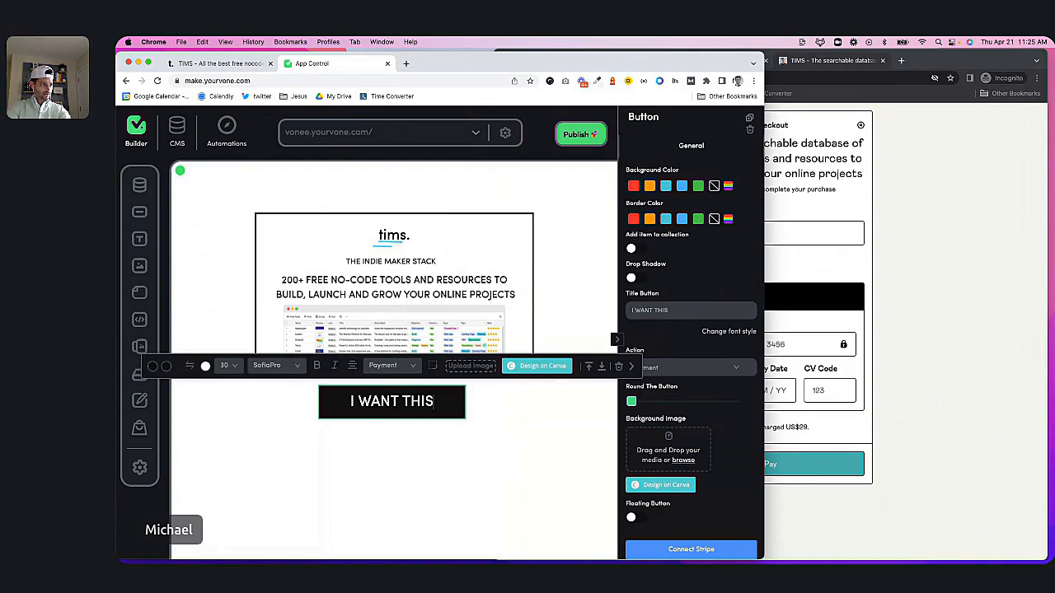
pyautogui.write('!')
pyautogui.hotkey('shift', 'Left')
pyautogui.hotkey('shift', 'Left')
pyautogui.hotkey('shift', 'Left')
pyautogui.hotkey('shift', 'Left')
pyautogui.hotkey('shift', 'Left')
pyautogui.hotkey('shift', 'Left')
pyautogui.hotkey('shift', 'Left')
pyautogui.hotkey('shift', 'Left')
pyautogui.hotkey('shift', 'Left')
pyautogui.hotkey('shift', 'Left')
pyautogui.hotkey('shift', 'Left')
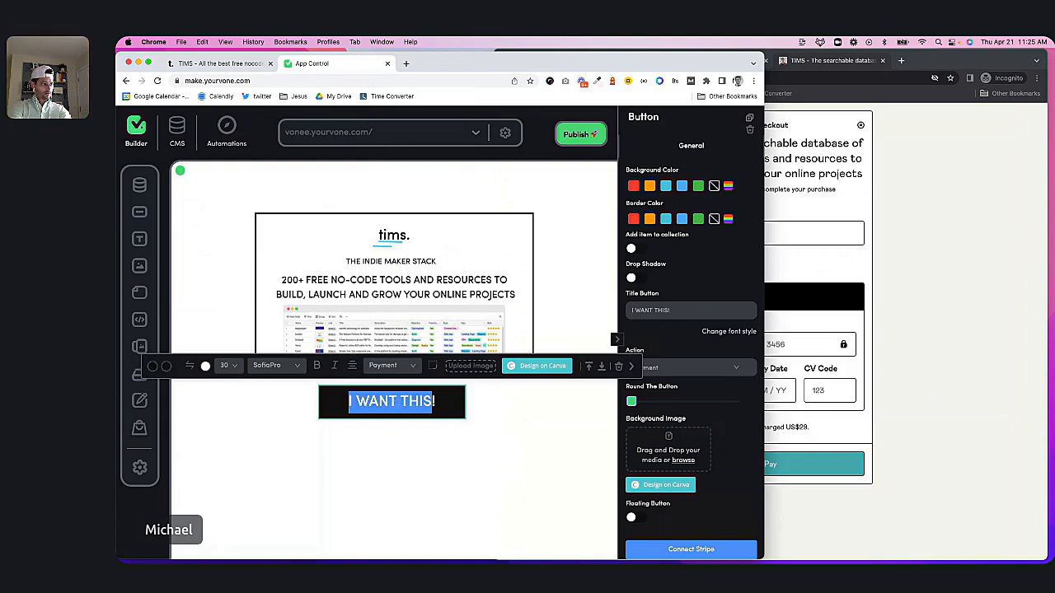
pyautogui.write('I want this')
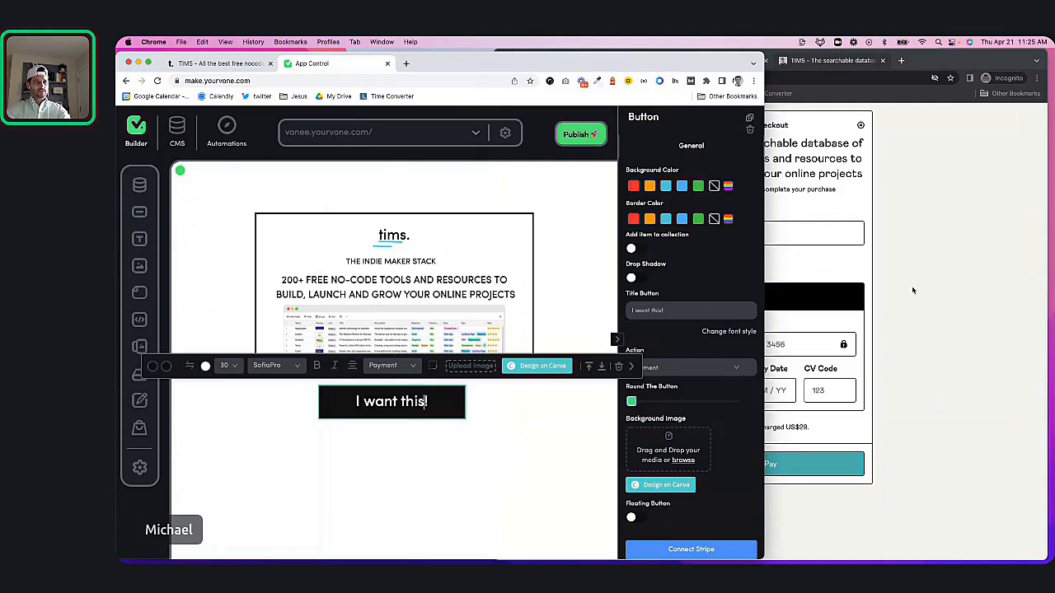
# - Go to the Special Deal section of the TIMS website and follow its "Get it!" link to a fresh Gumroad listing
pyautogui.click(911, 285)
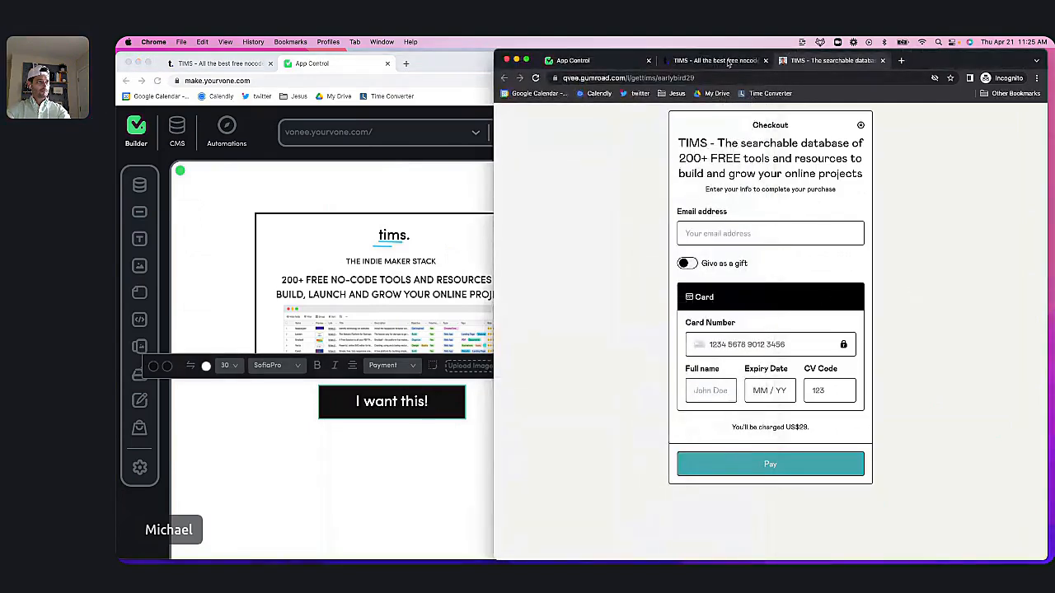
pyautogui.click(727, 61)
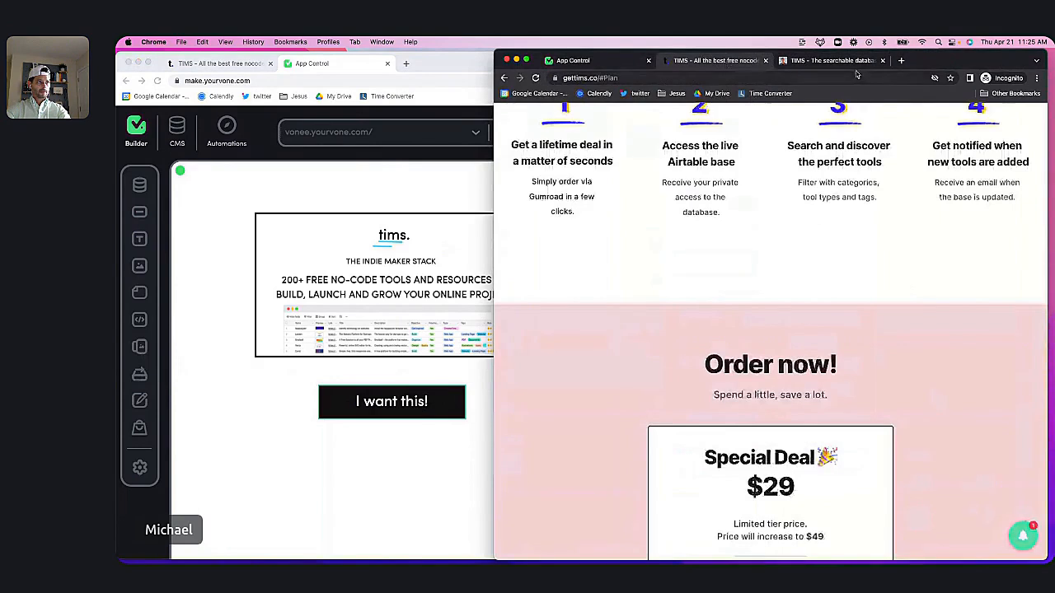
pyautogui.click(853, 64)
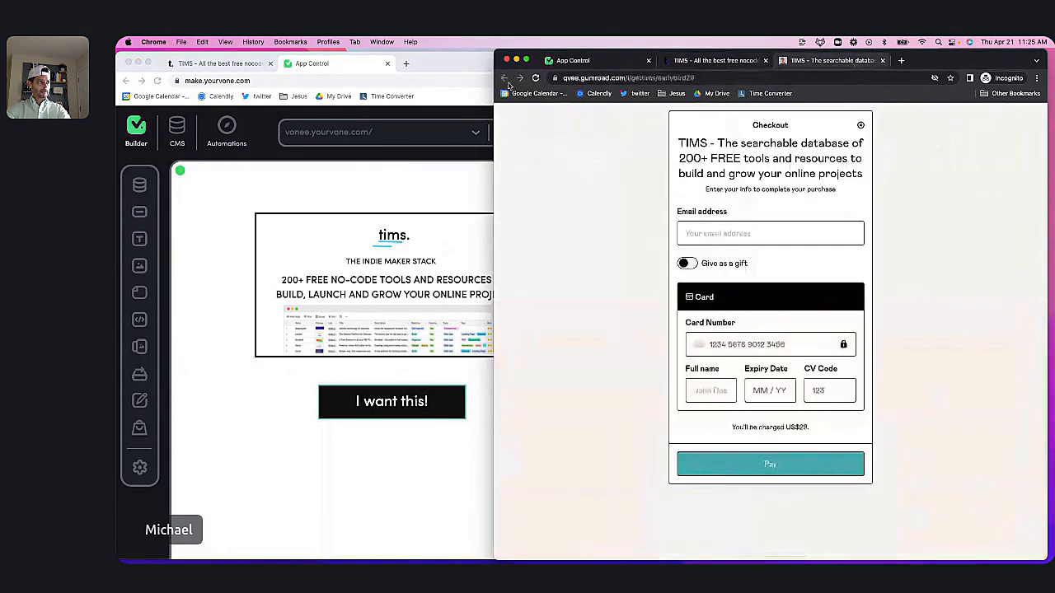
pyautogui.click(711, 65)
pyautogui.scroll(-4, 789, 313)
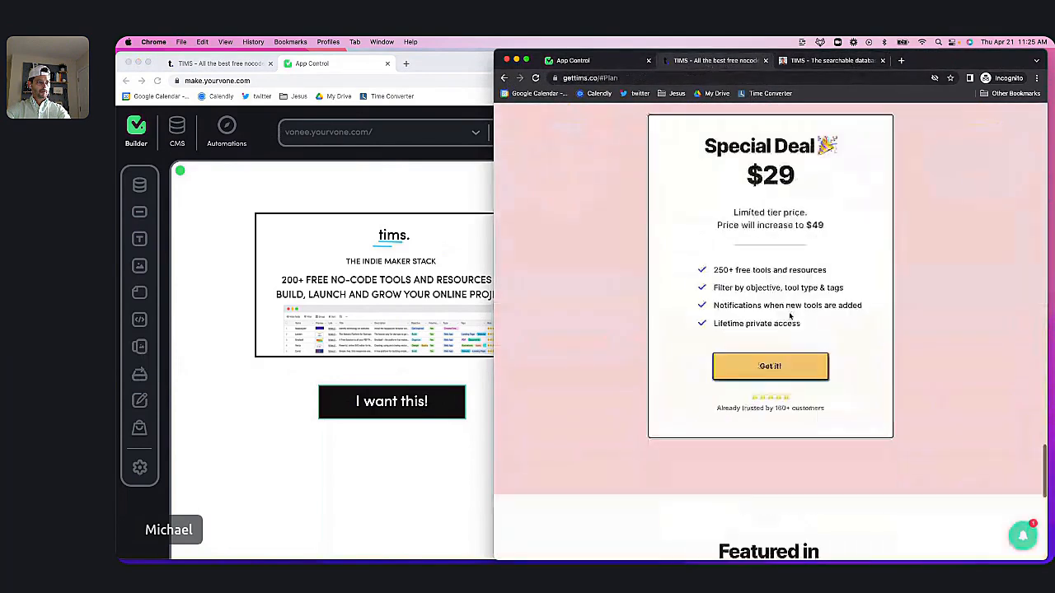
pyautogui.click(769, 368)
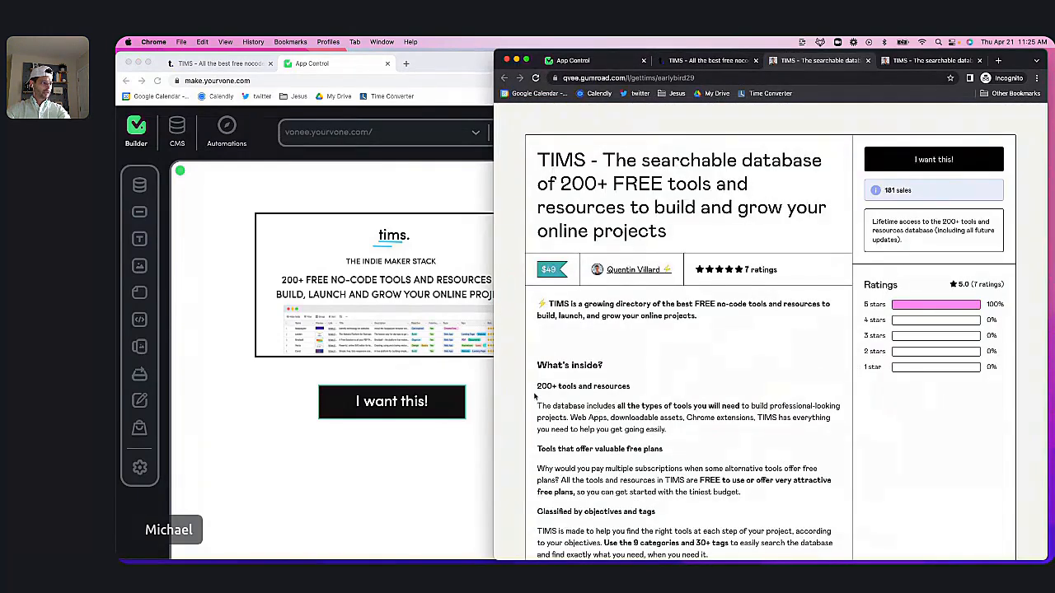
# - Set the font size of the builder page's "I want this!" button label to 20
pyautogui.click(393, 407)
pyautogui.doubleClick(392, 403)
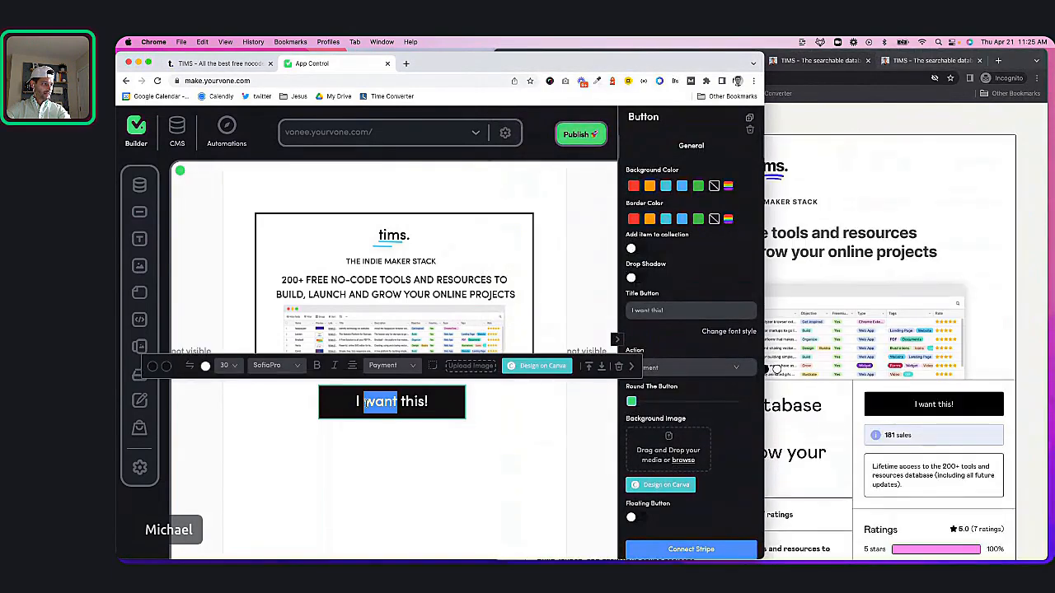
pyautogui.click(363, 401)
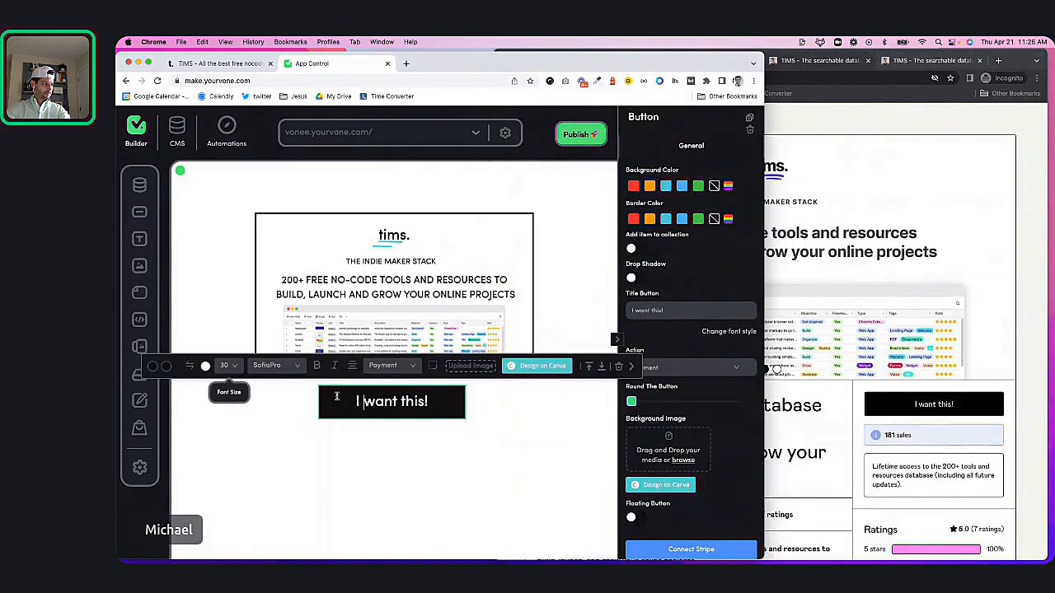
pyautogui.moveTo(355, 404); pyautogui.dragTo(440, 406)
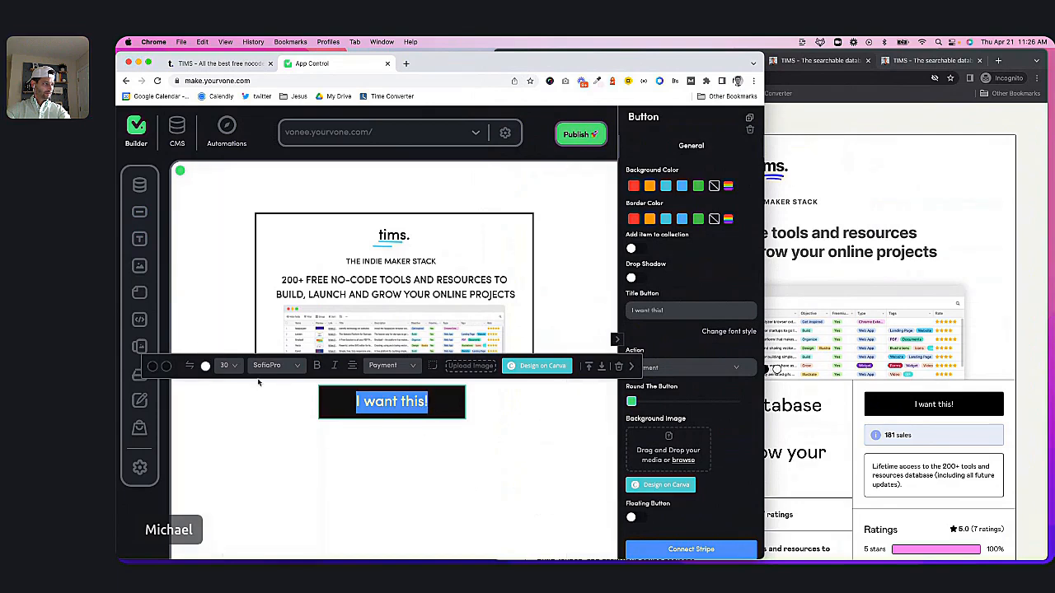
pyautogui.click(233, 365)
pyautogui.click(363, 405)
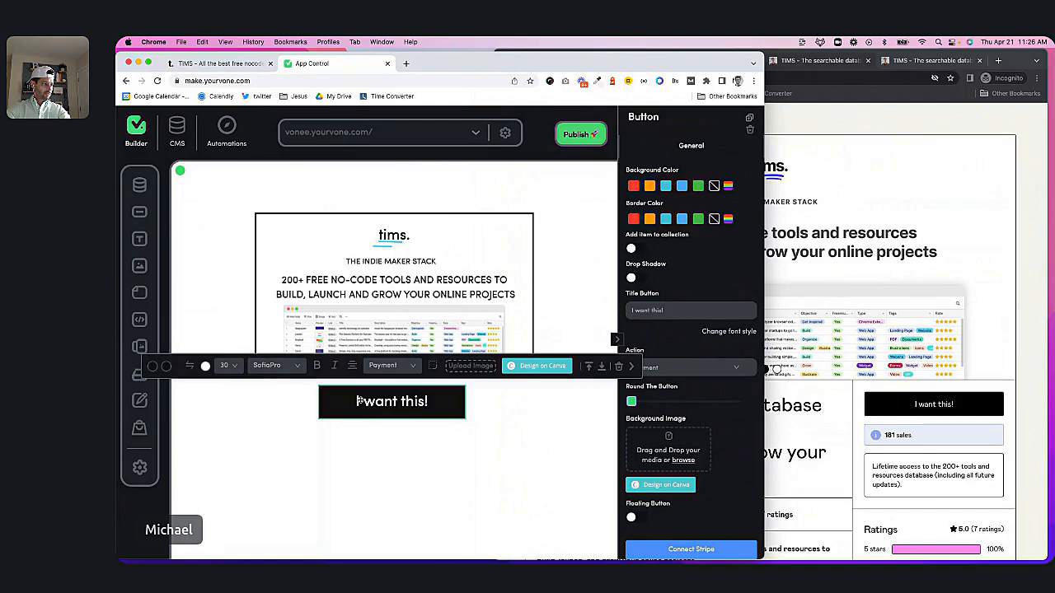
pyautogui.tripleClick(355, 401)
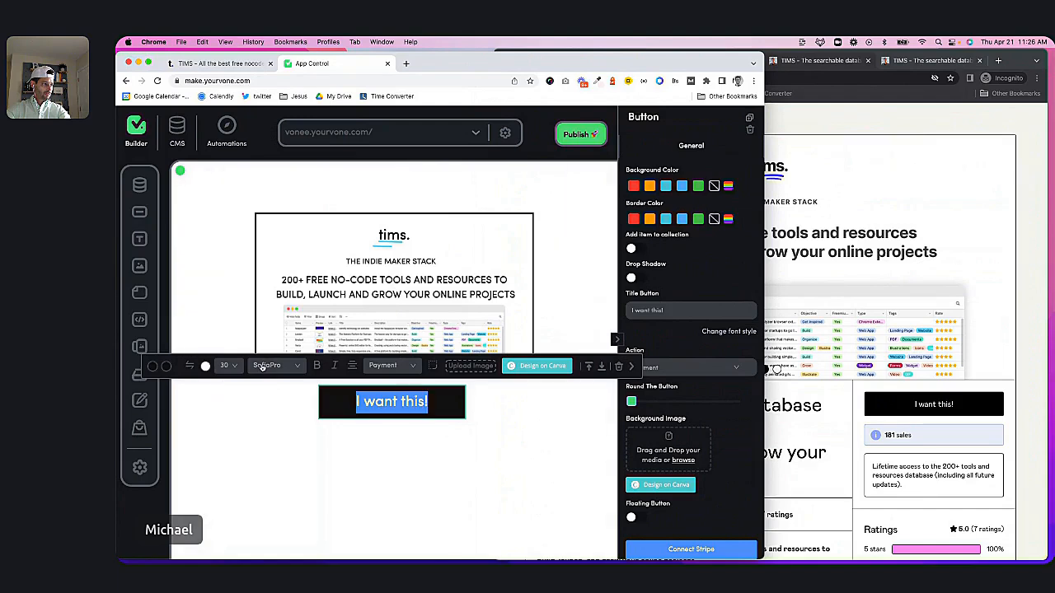
pyautogui.click(227, 366)
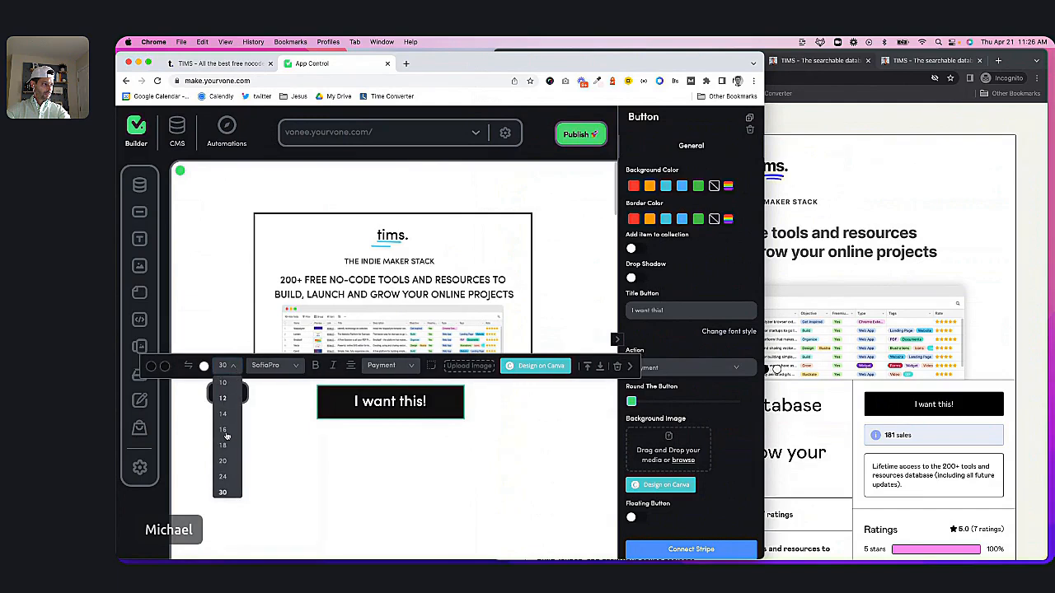
pyautogui.click(222, 462)
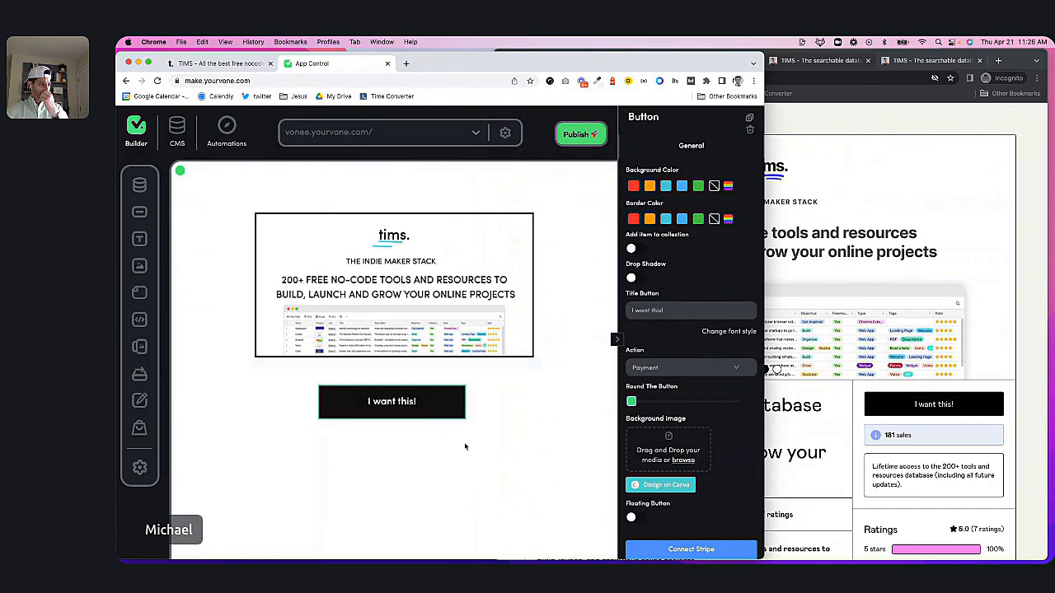
# - Examine the "I want this!" button's payment settings and its available Action choices, leaving Payment selected
pyautogui.click(443, 403)
pyautogui.click(536, 421)
pyautogui.click(439, 407)
pyautogui.scroll(-2, 689, 486)
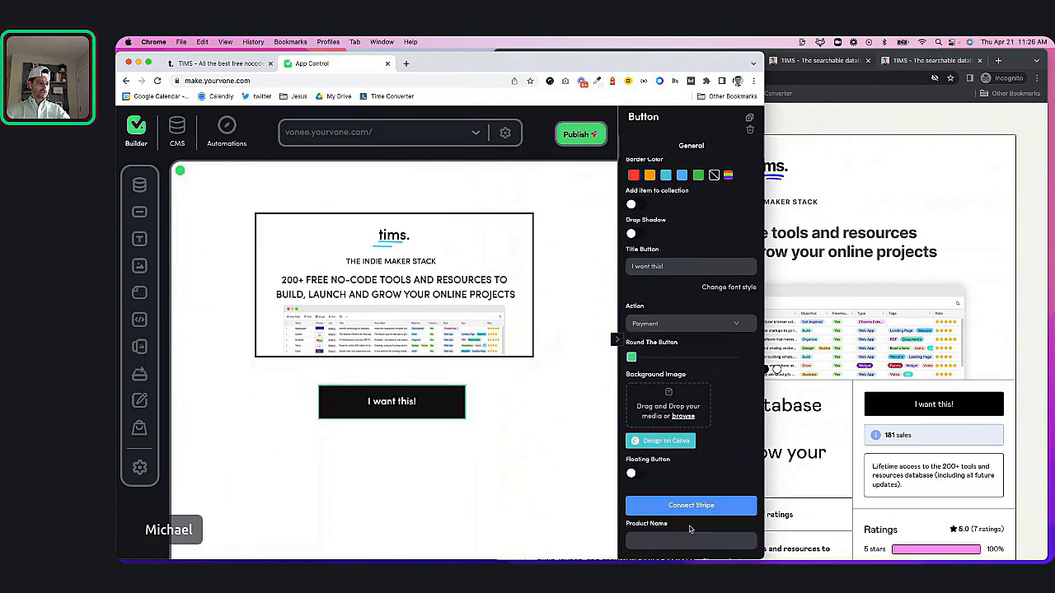
pyautogui.moveTo(412, 411)
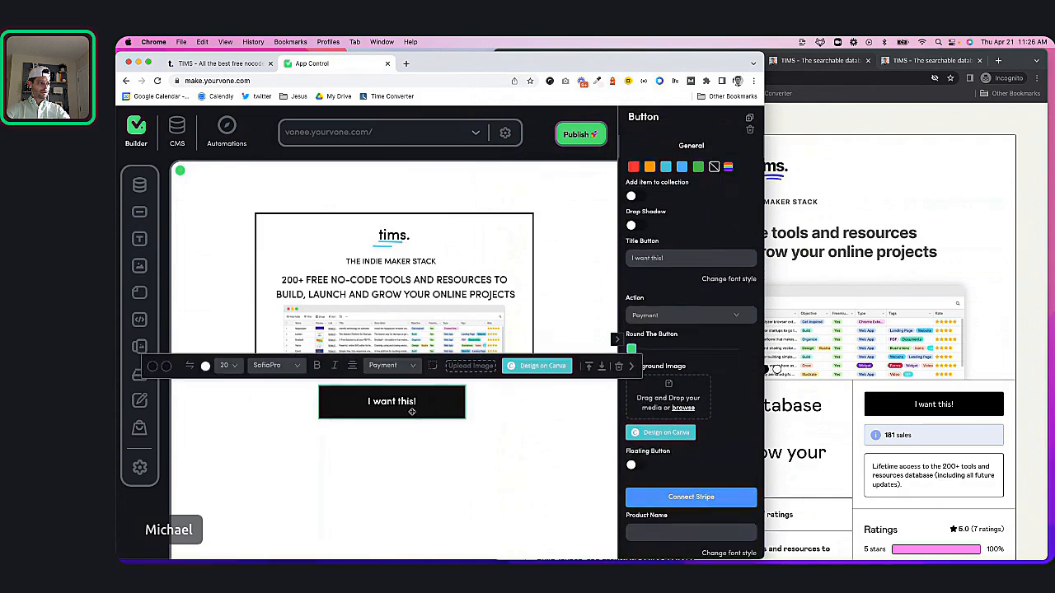
pyautogui.click(407, 368)
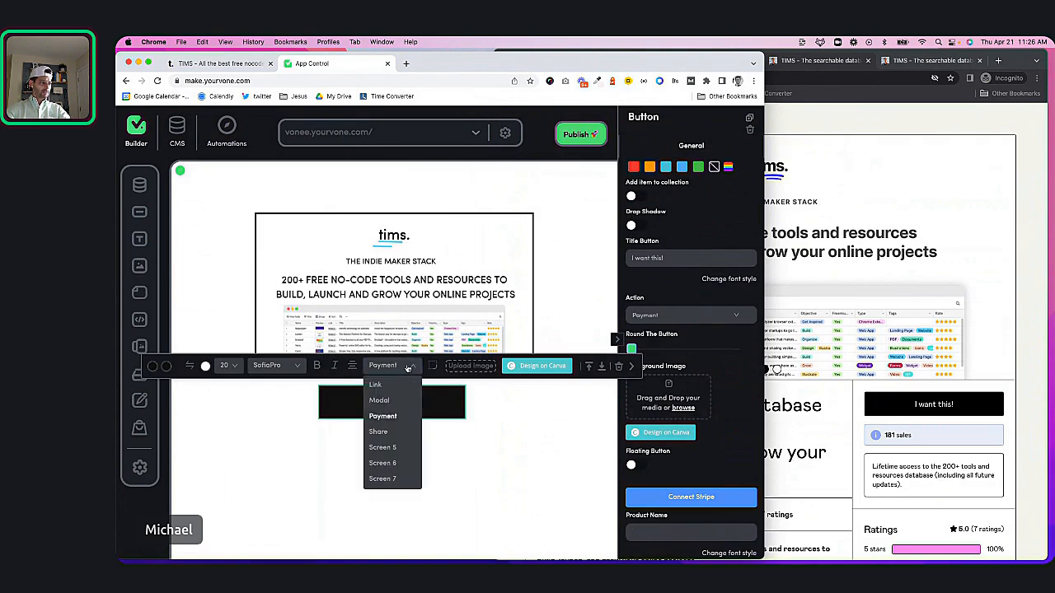
pyautogui.click(448, 400)
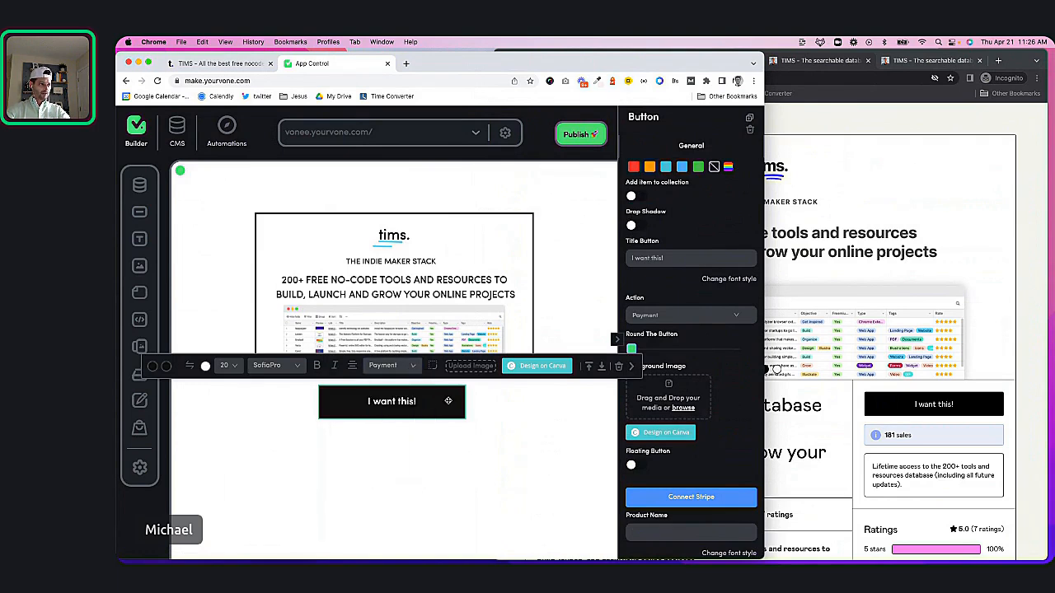
# - Publish the web app, dismiss the notification, and publish again to open the live page
pyautogui.click(582, 137)
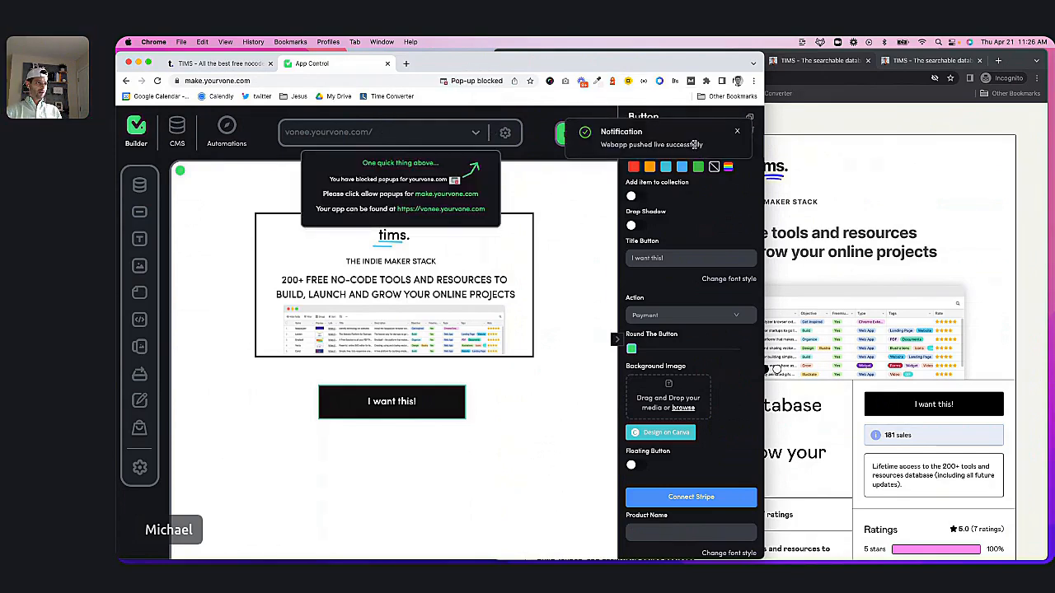
pyautogui.click(738, 132)
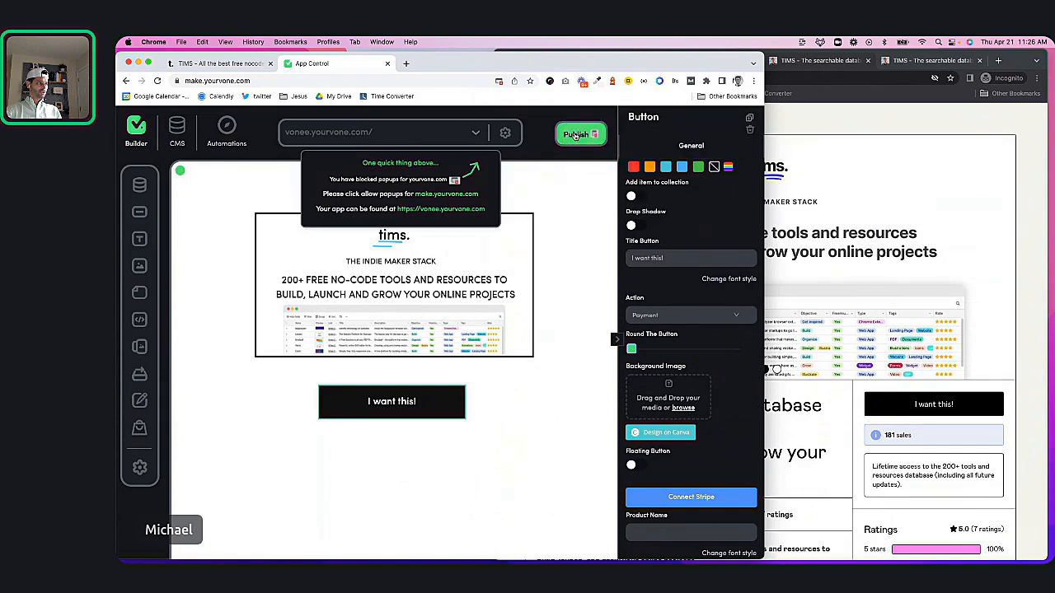
pyautogui.click(576, 136)
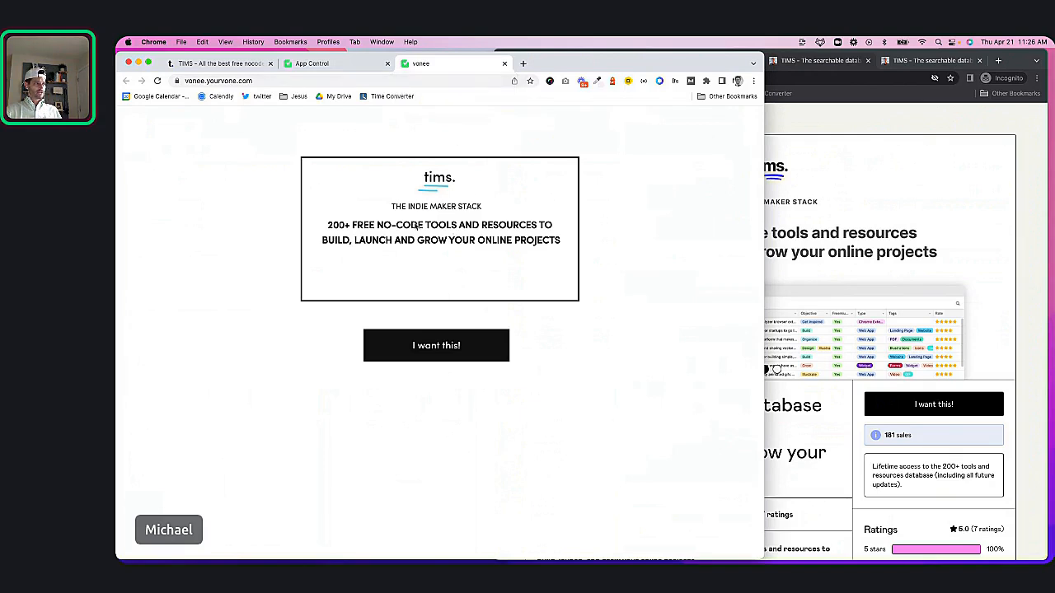
# - Open the payment form from the live page's "I want this!" button and examine its placeholder description text
pyautogui.click(434, 345)
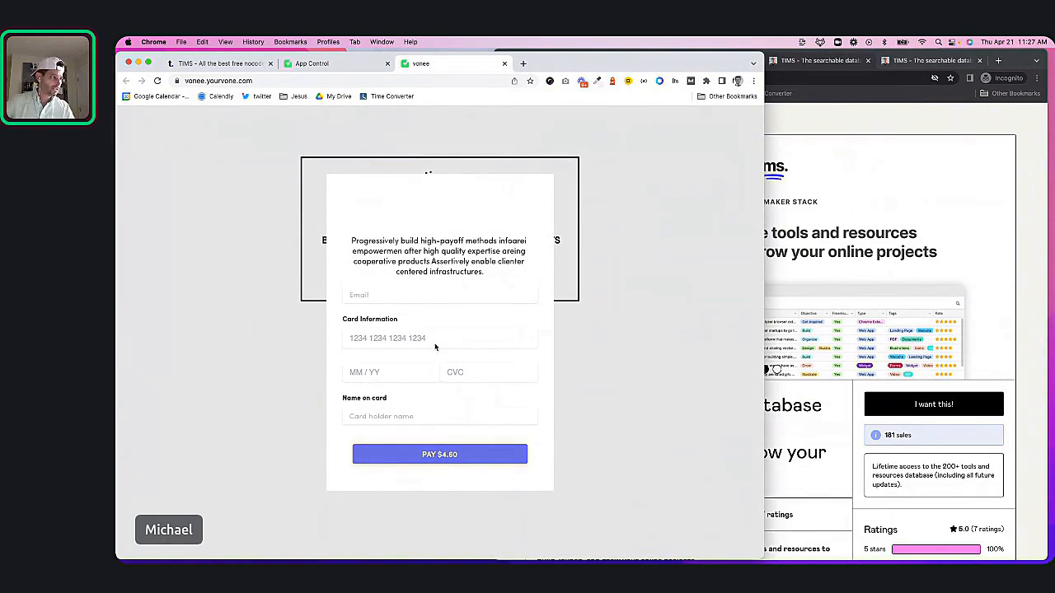
pyautogui.doubleClick(374, 249)
pyautogui.moveTo(353, 242); pyautogui.dragTo(482, 273)
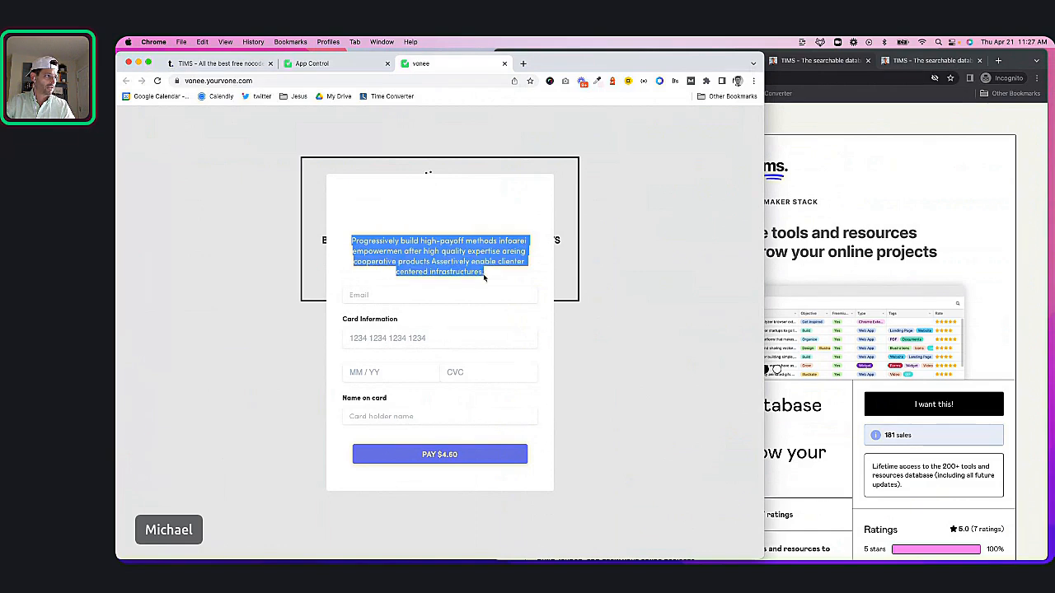
pyautogui.click(396, 244)
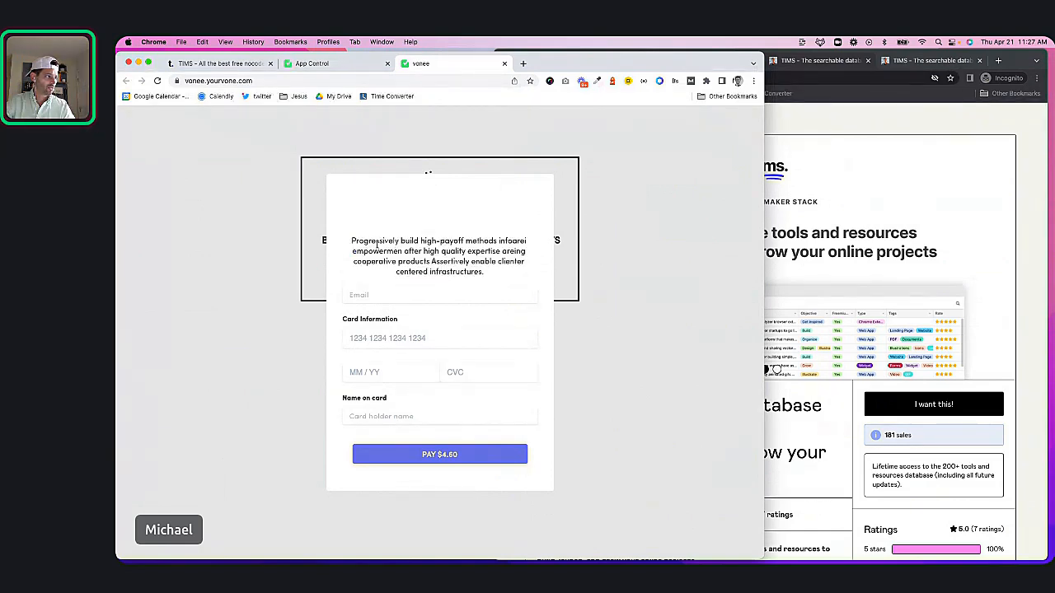
# - Examine the live page's payment form by trying to pay with empty card fields, and dismiss the notification
pyautogui.moveTo(351, 241); pyautogui.dragTo(509, 281)
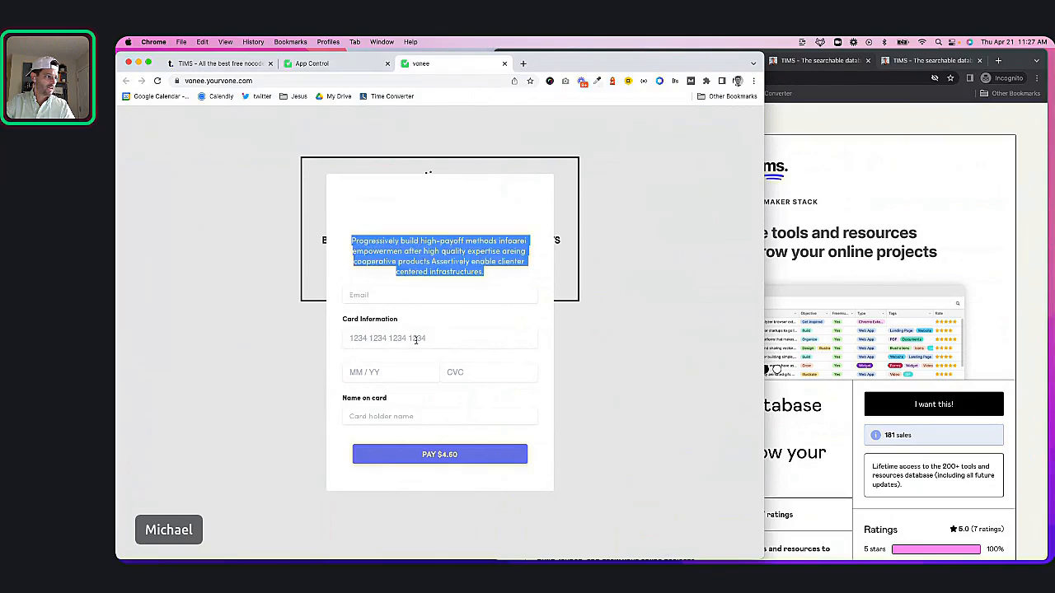
pyautogui.click(444, 459)
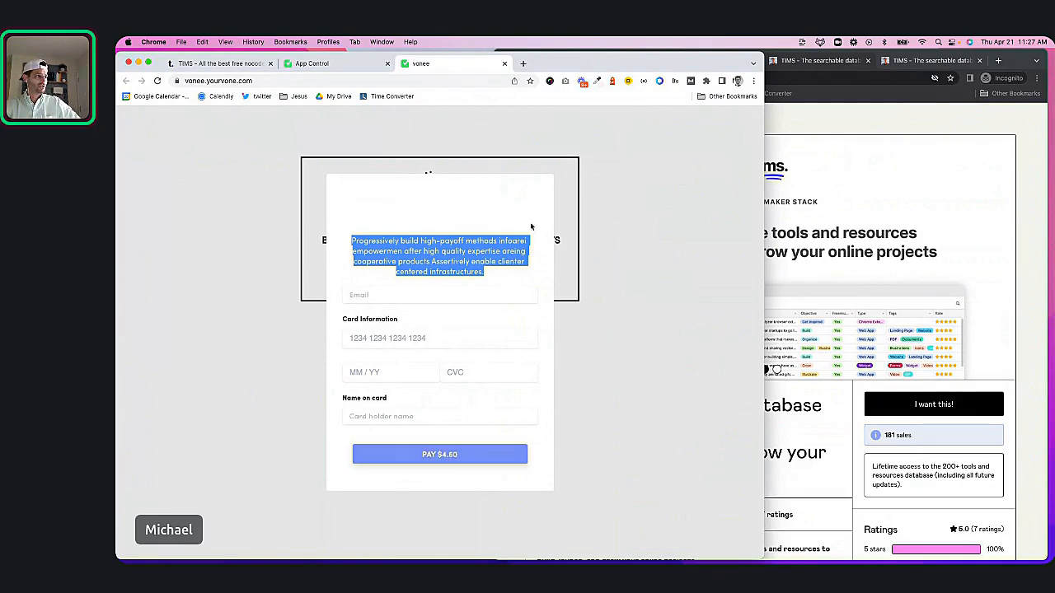
pyautogui.click(738, 132)
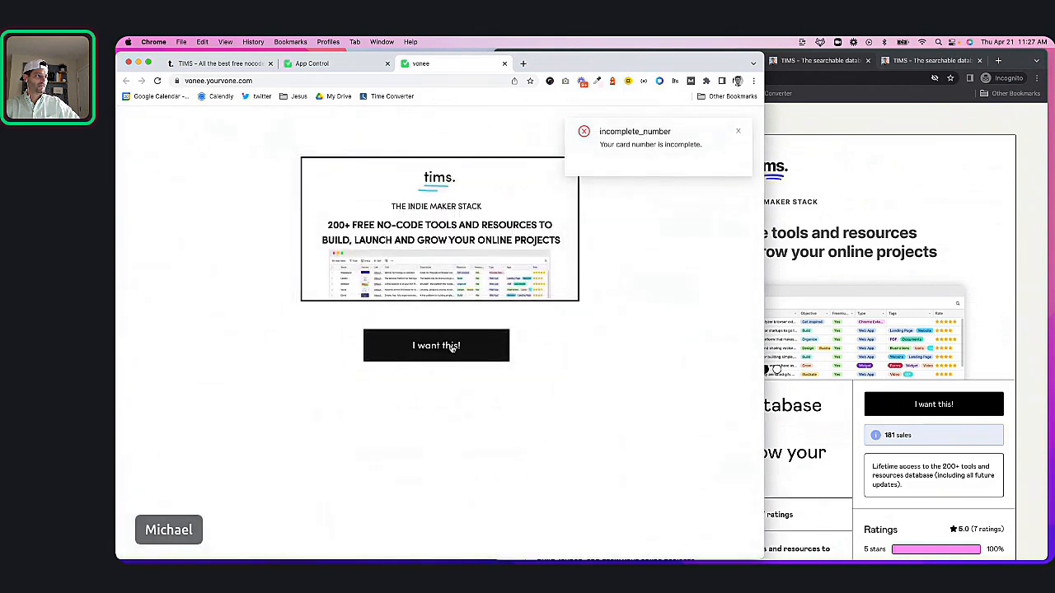
# - Return to the builder page and set the "I want this!" button's action to Link
pyautogui.click(343, 68)
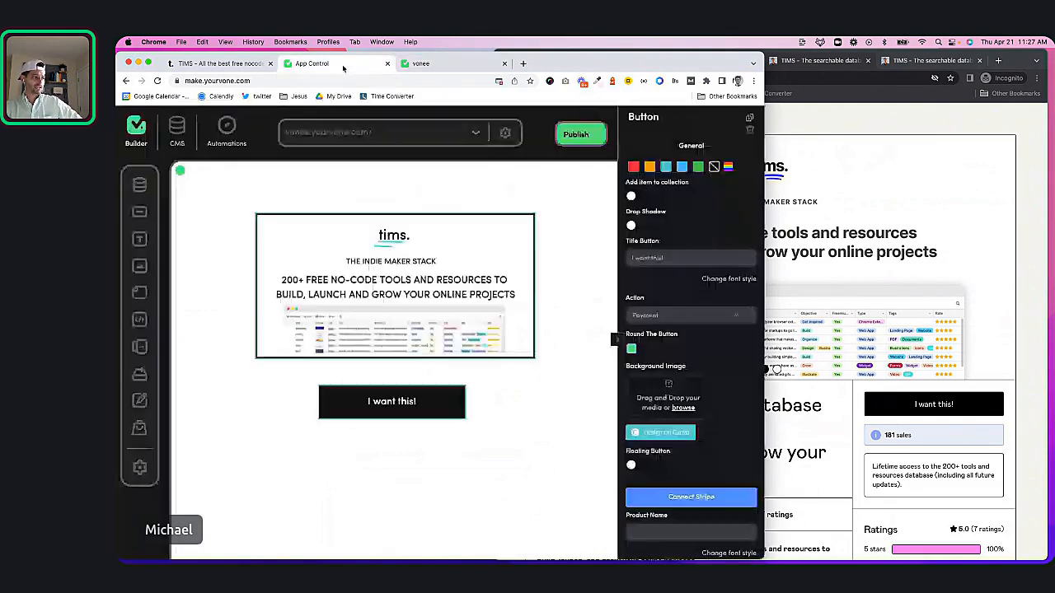
pyautogui.click(405, 394)
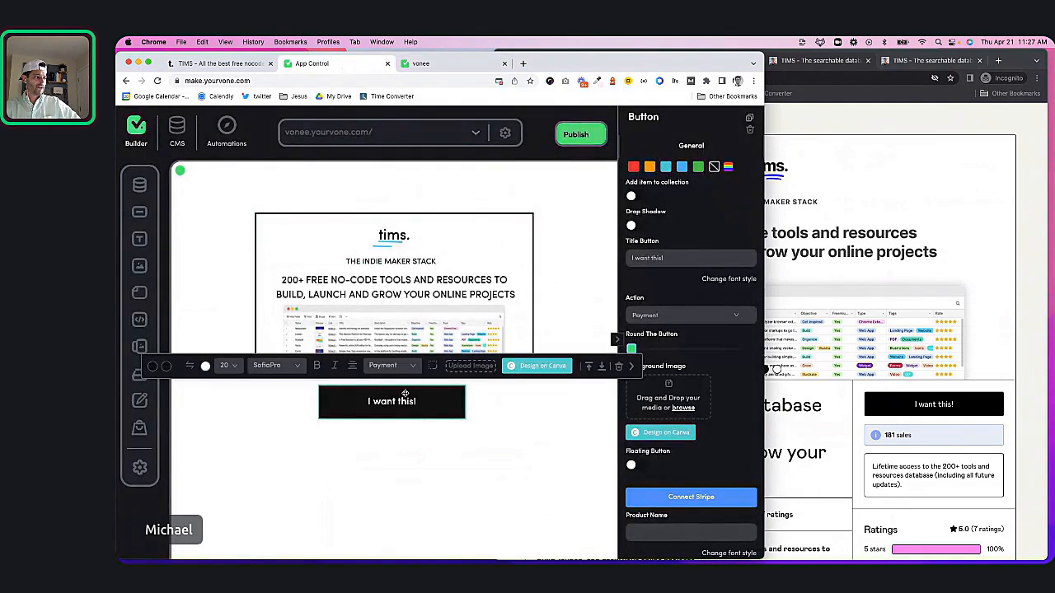
pyautogui.click(412, 366)
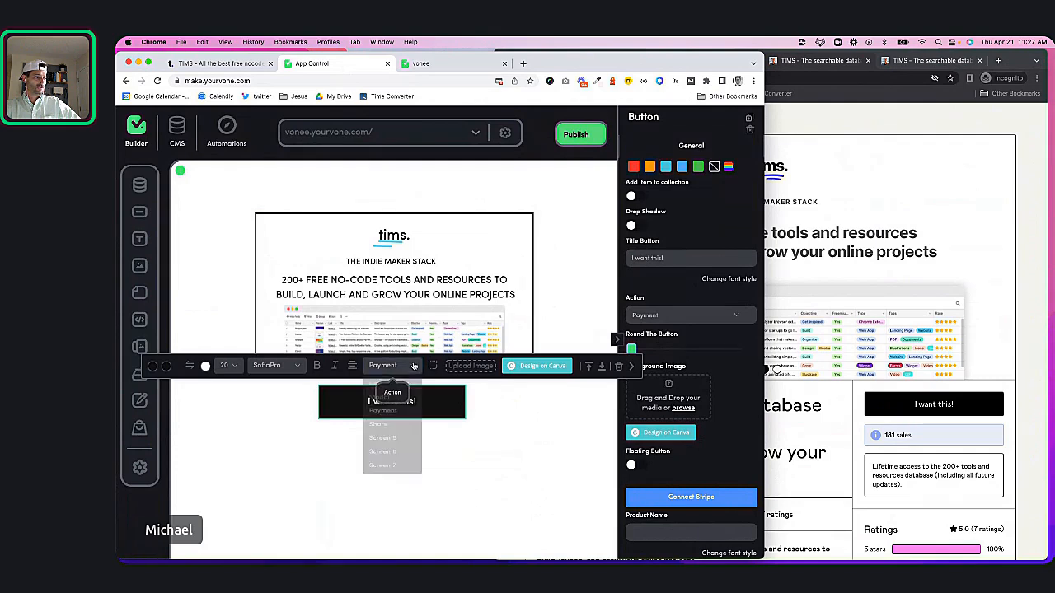
pyautogui.click(377, 385)
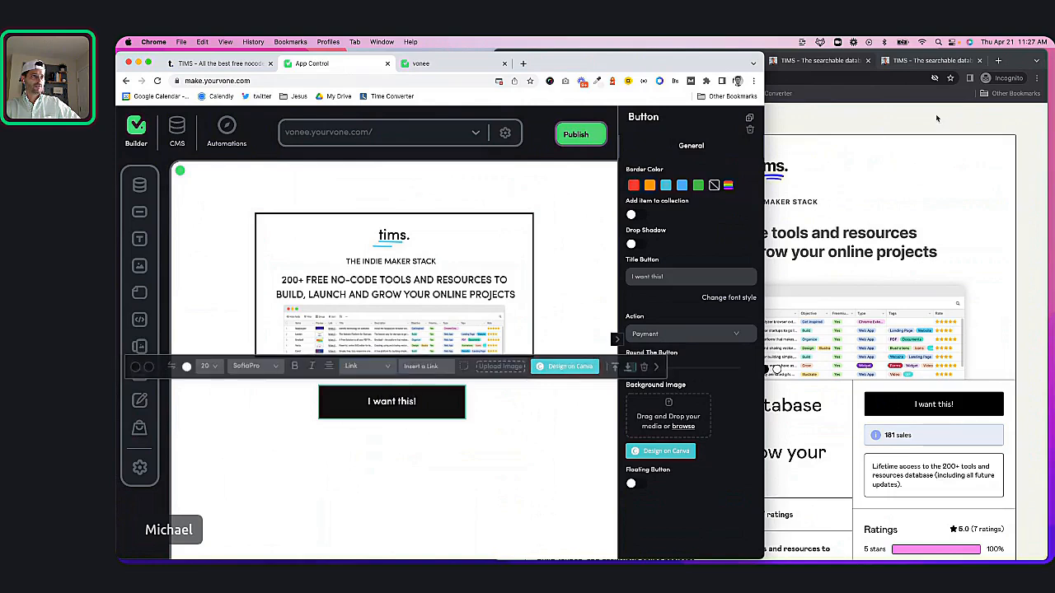
# - Copy the Gumroad listing's address, qvee.gumroad.com/l/gettims/earlybird29, and enter it as the "I want this!" button's link
pyautogui.click(909, 62)
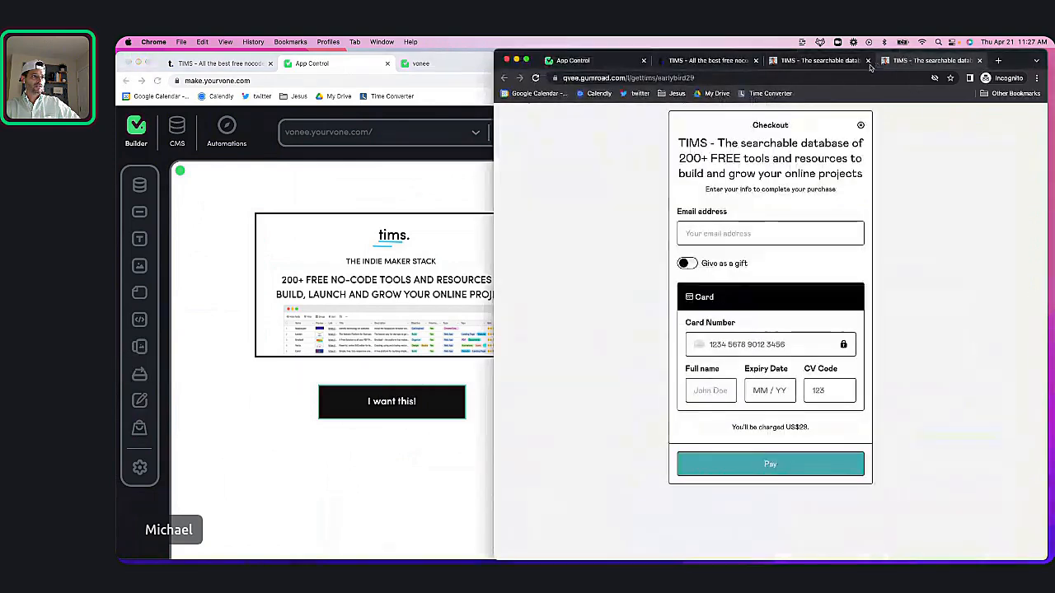
pyautogui.click(729, 79)
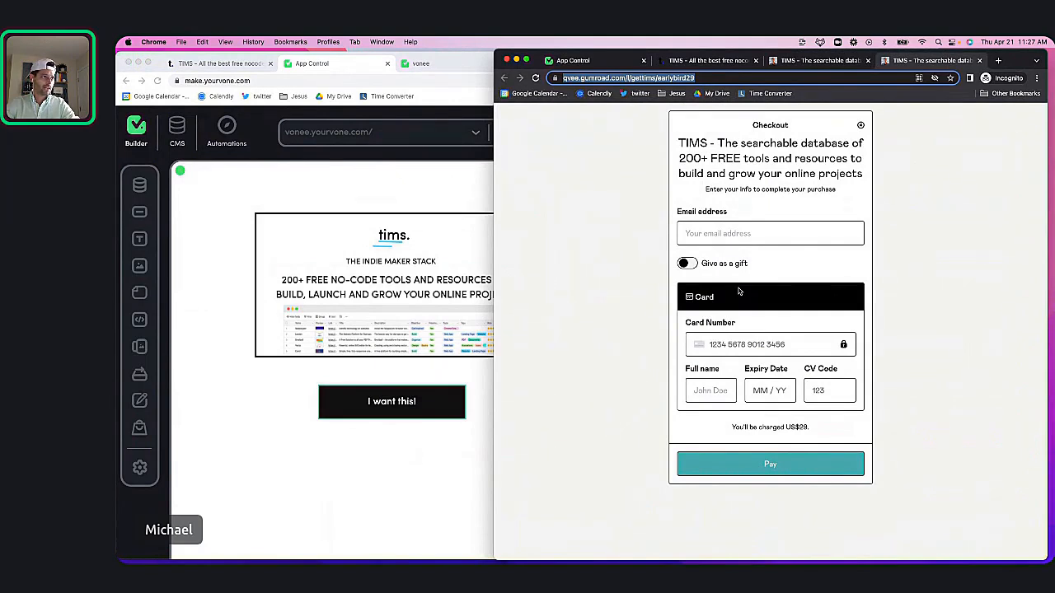
pyautogui.click(838, 62)
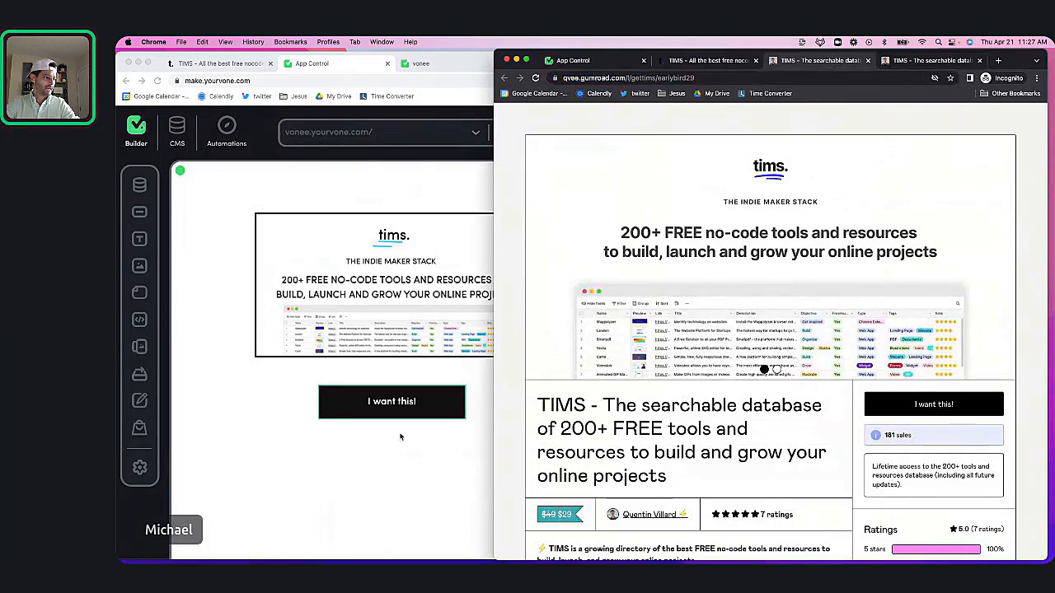
pyautogui.click(417, 402)
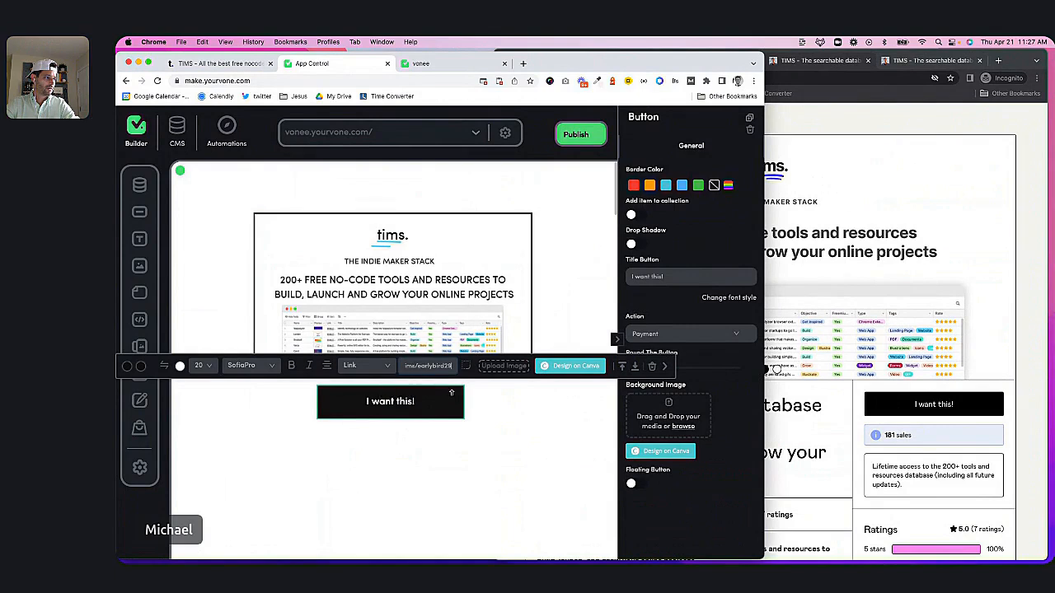
# - Publish the web app and follow the live page's "I want this!" button to the Gumroad listing
pyautogui.click(577, 138)
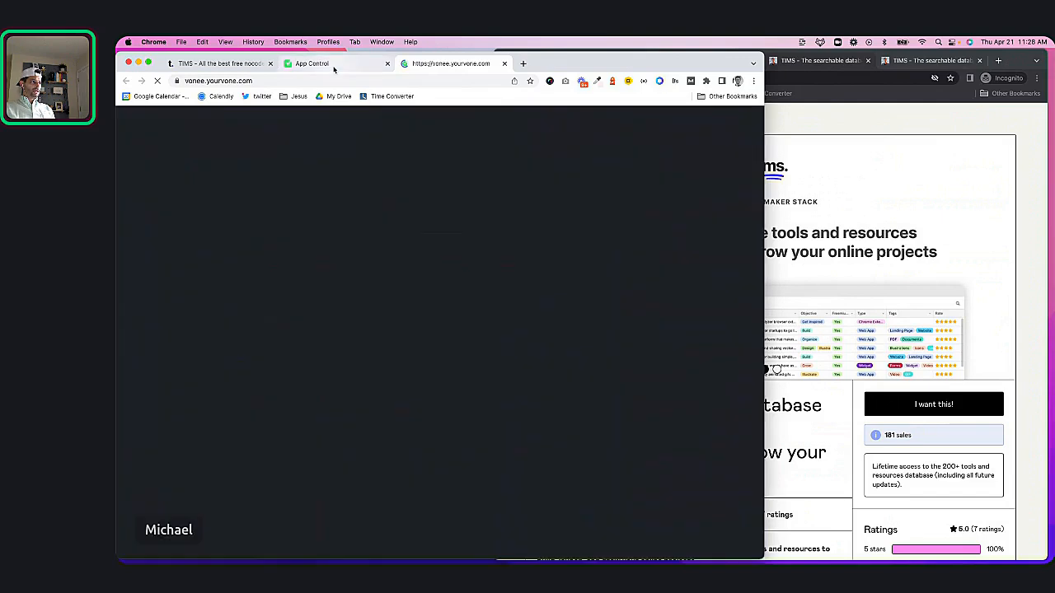
pyautogui.click(333, 66)
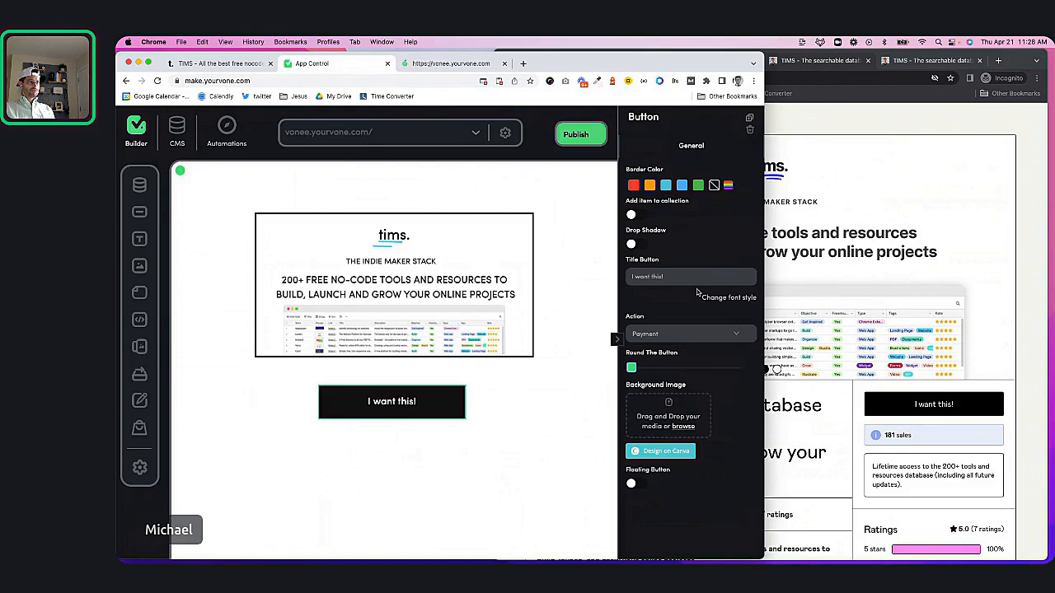
pyautogui.click(446, 70)
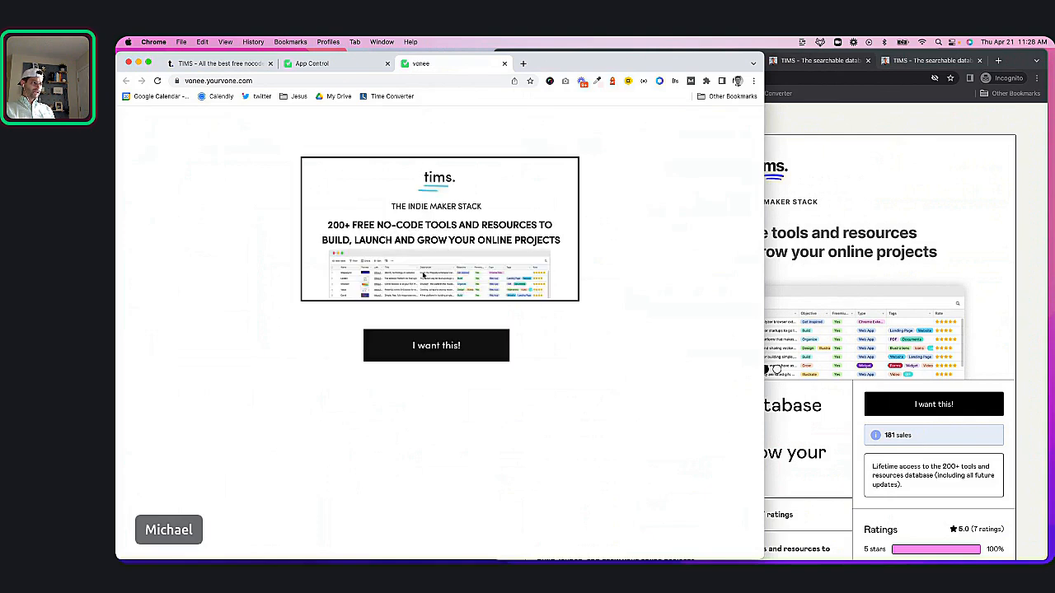
pyautogui.click(436, 347)
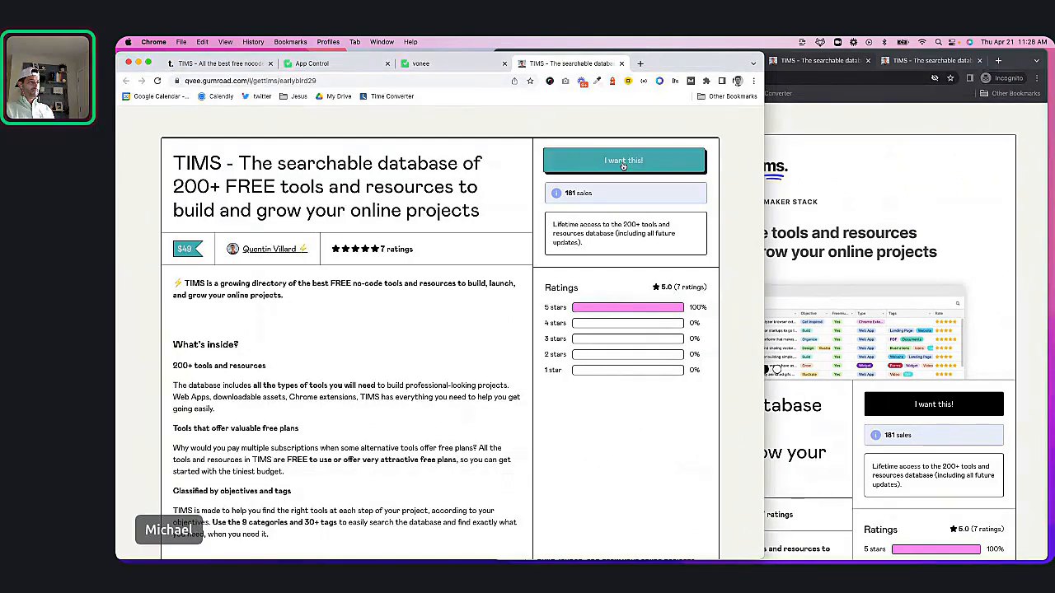
# - Test the "I want this!" link from the live page again and close the duplicate Gumroad page
pyautogui.click(433, 63)
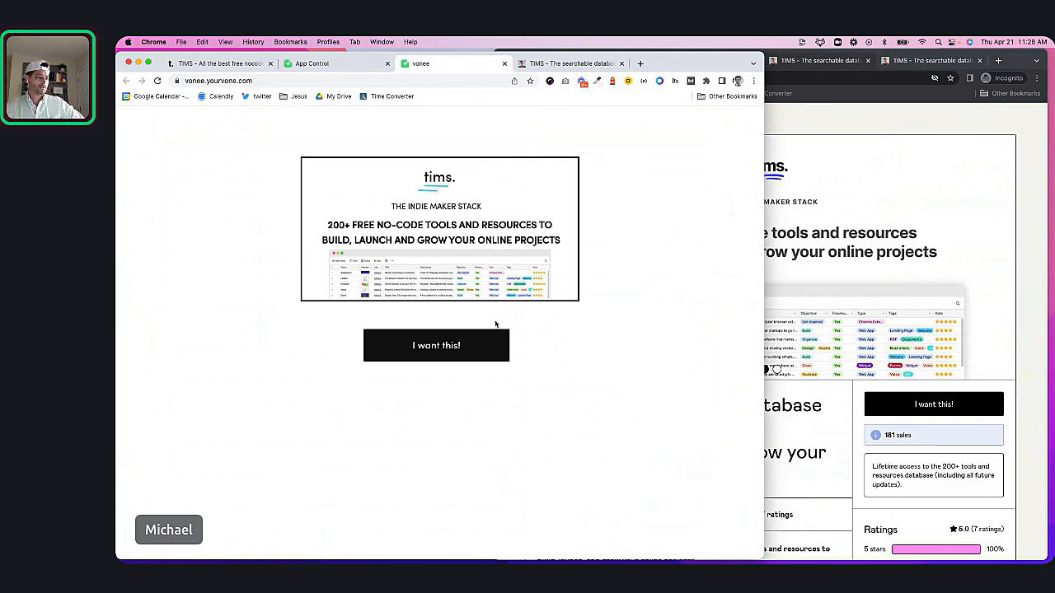
pyautogui.click(452, 345)
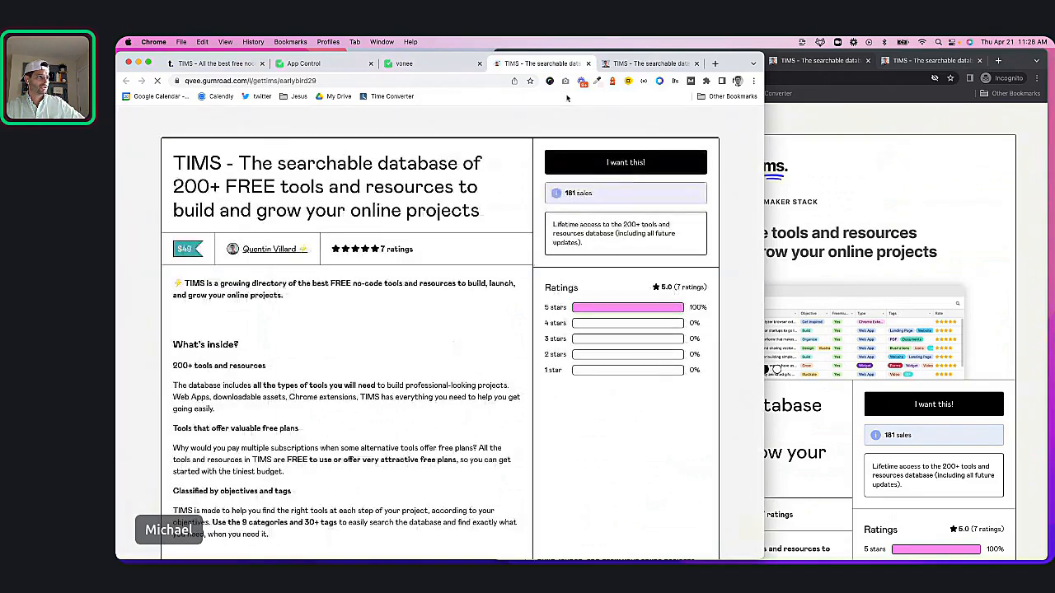
pyautogui.click(587, 64)
# - Set the builder page's "I want this!" button action back to Payment
pyautogui.click(325, 66)
pyautogui.click(410, 395)
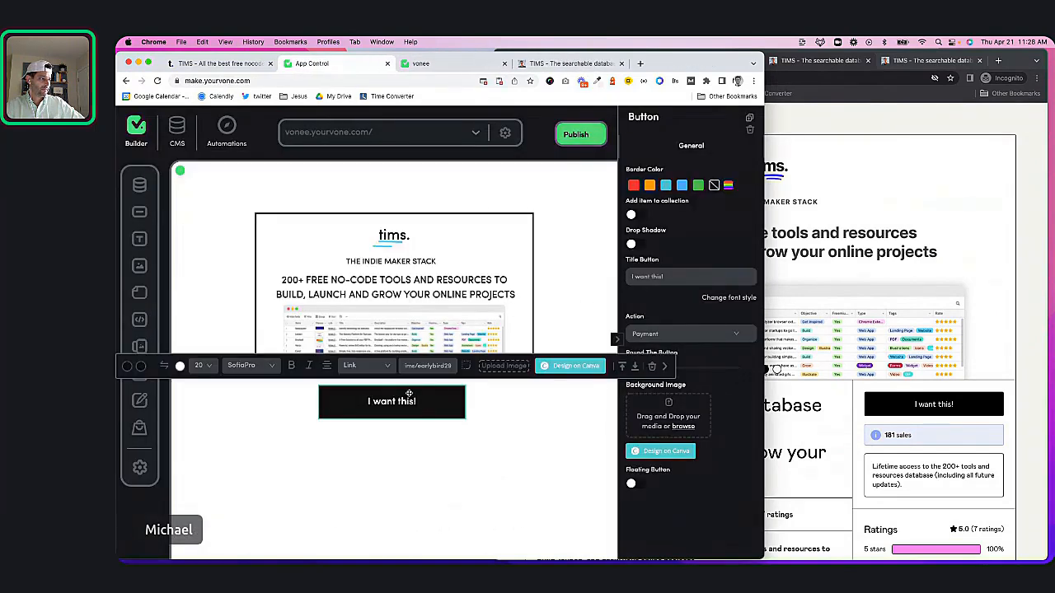
pyautogui.click(367, 371)
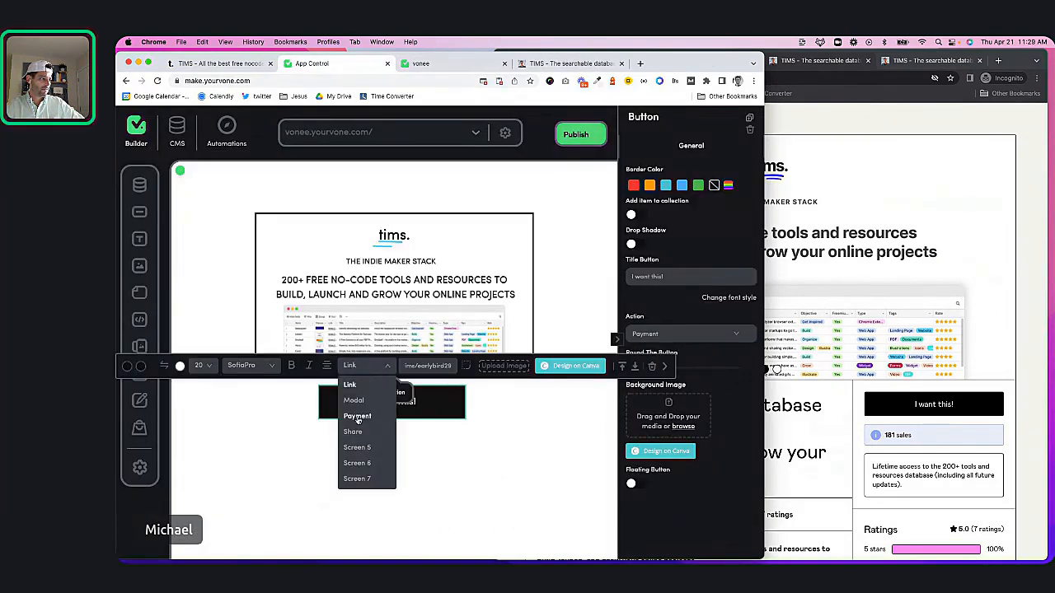
pyautogui.click(357, 417)
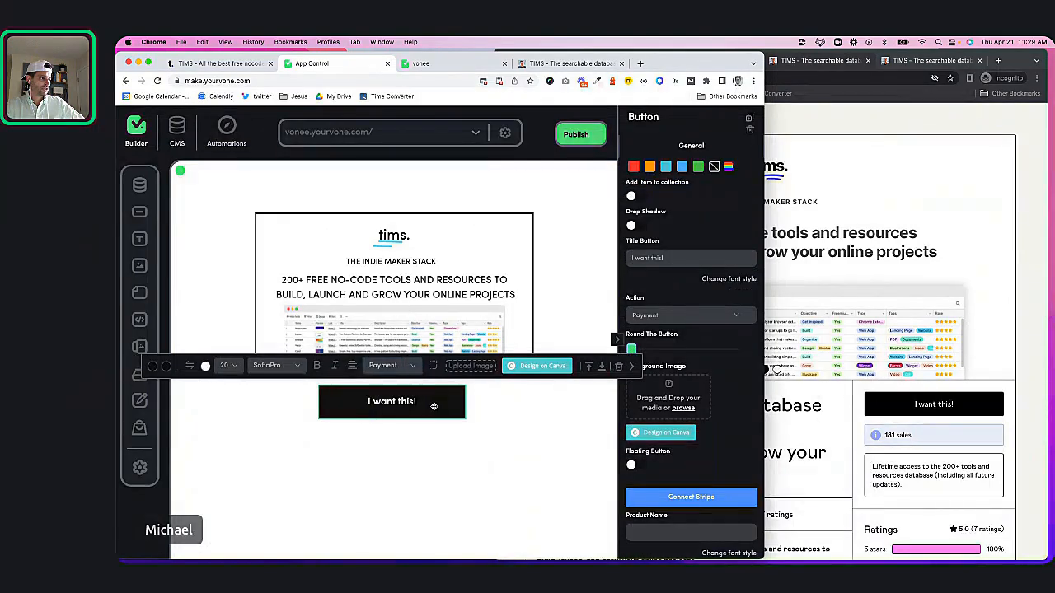
# - Try the Modal action on the "I want this!" button, and reselect Payment
pyautogui.click(411, 371)
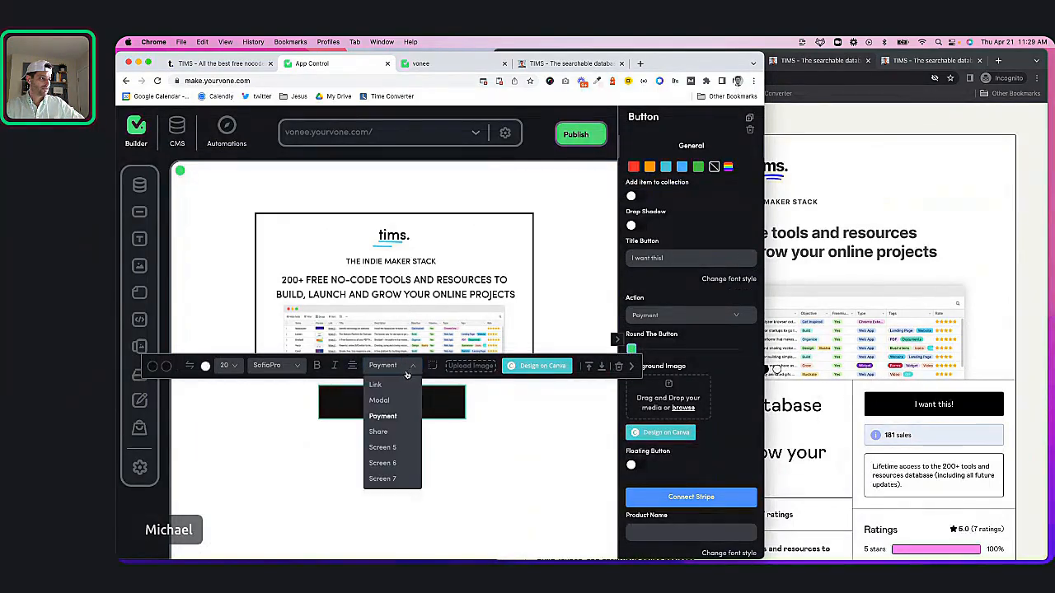
pyautogui.click(385, 401)
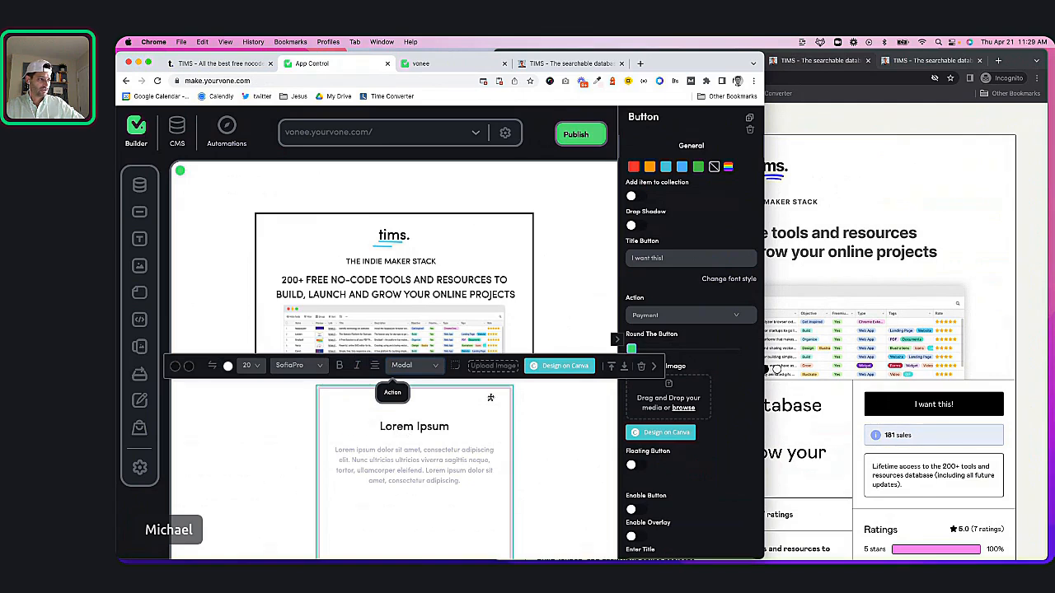
pyautogui.click(432, 368)
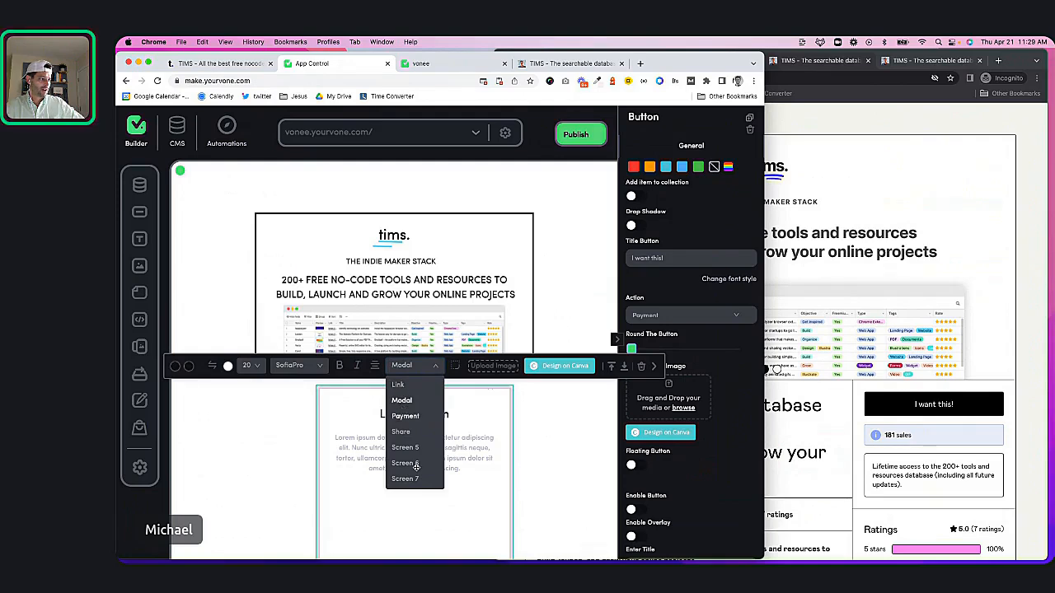
pyautogui.click(405, 415)
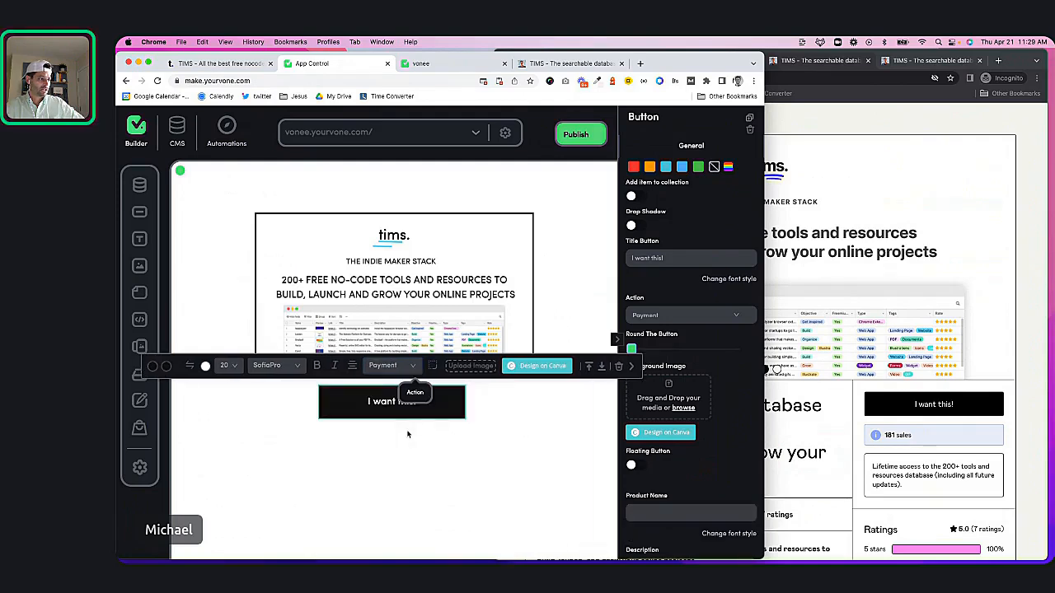
# - Open Screen 7 and move its "You made it" text slightly to the right, leaving it deselected
pyautogui.click(477, 135)
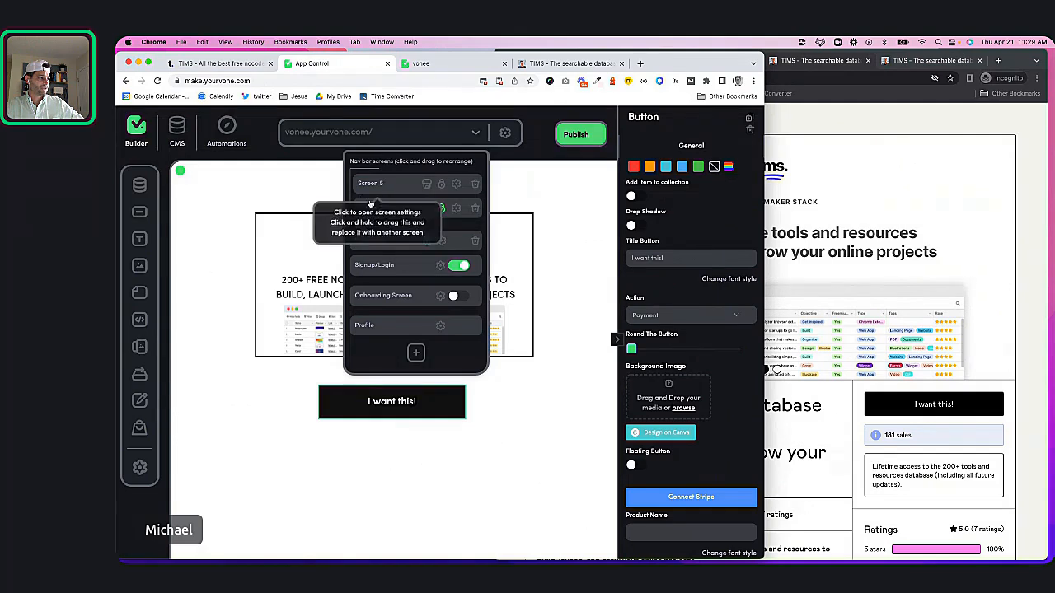
pyautogui.click(380, 211)
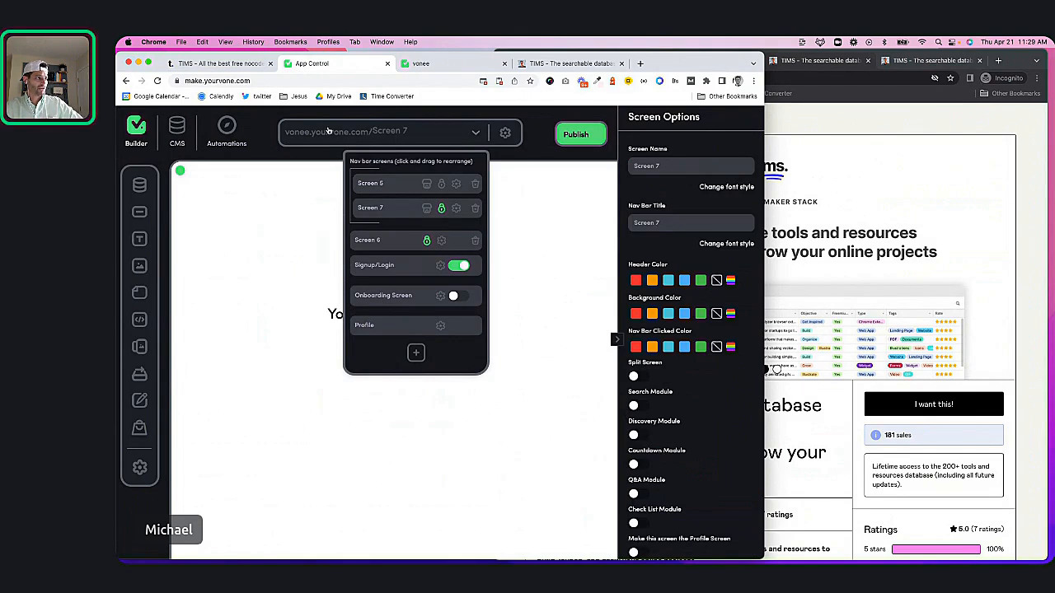
pyautogui.click(303, 323)
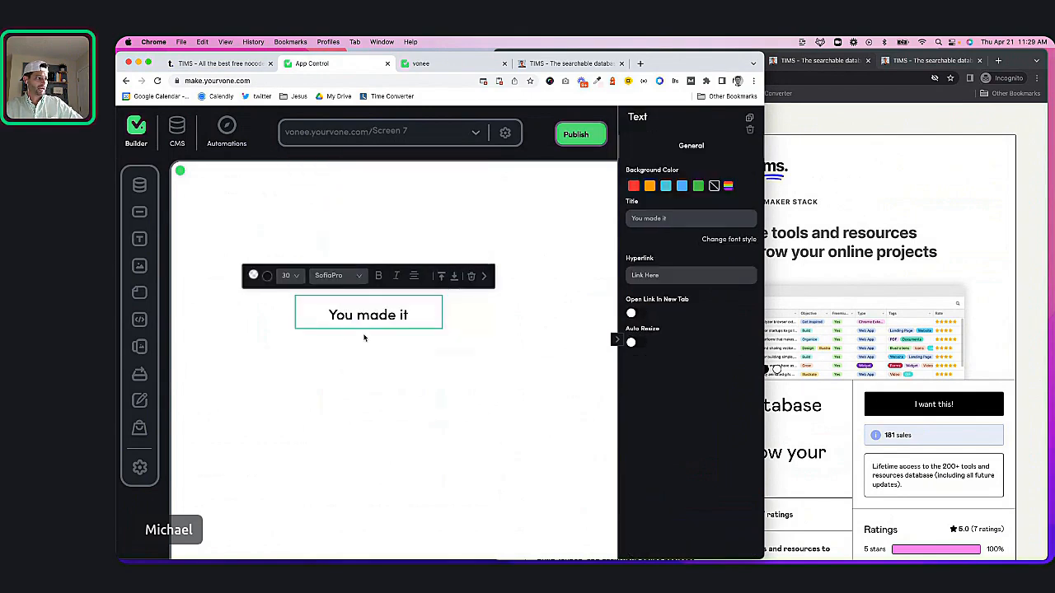
pyautogui.moveTo(381, 315); pyautogui.dragTo(407, 315)
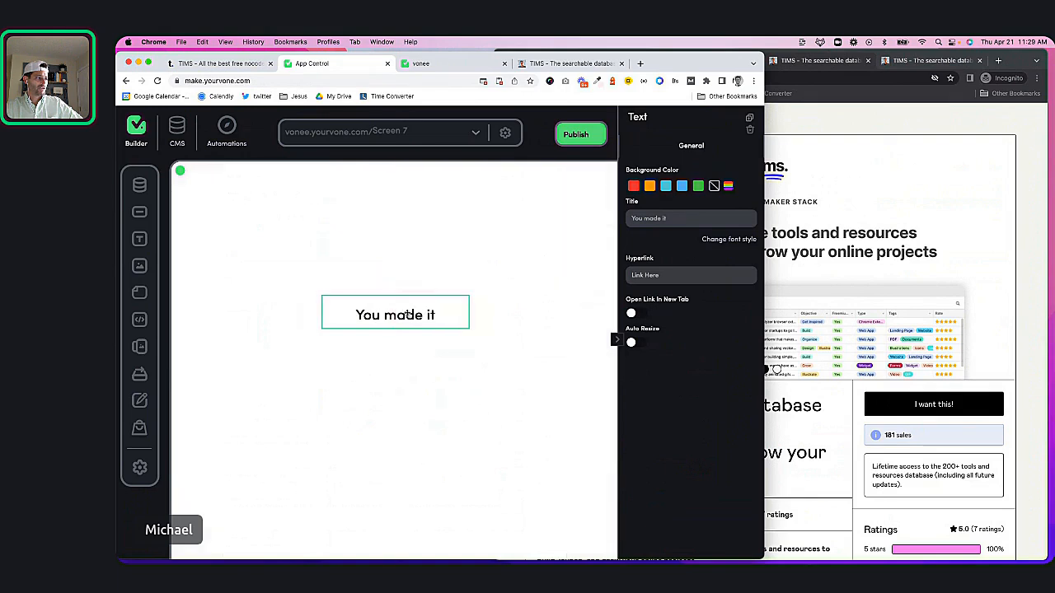
pyautogui.click(414, 318)
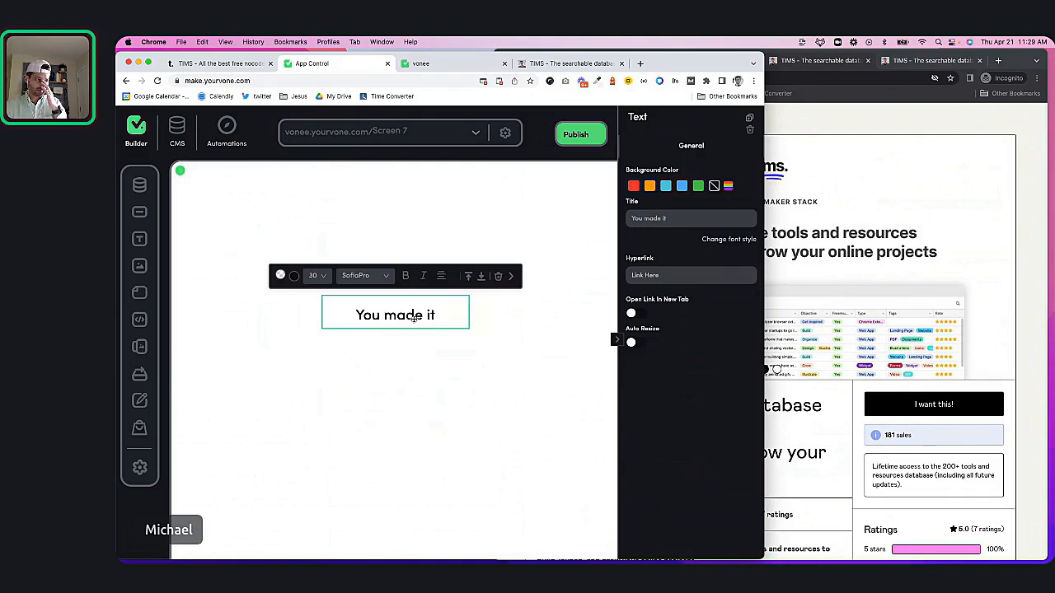
pyautogui.click(407, 428)
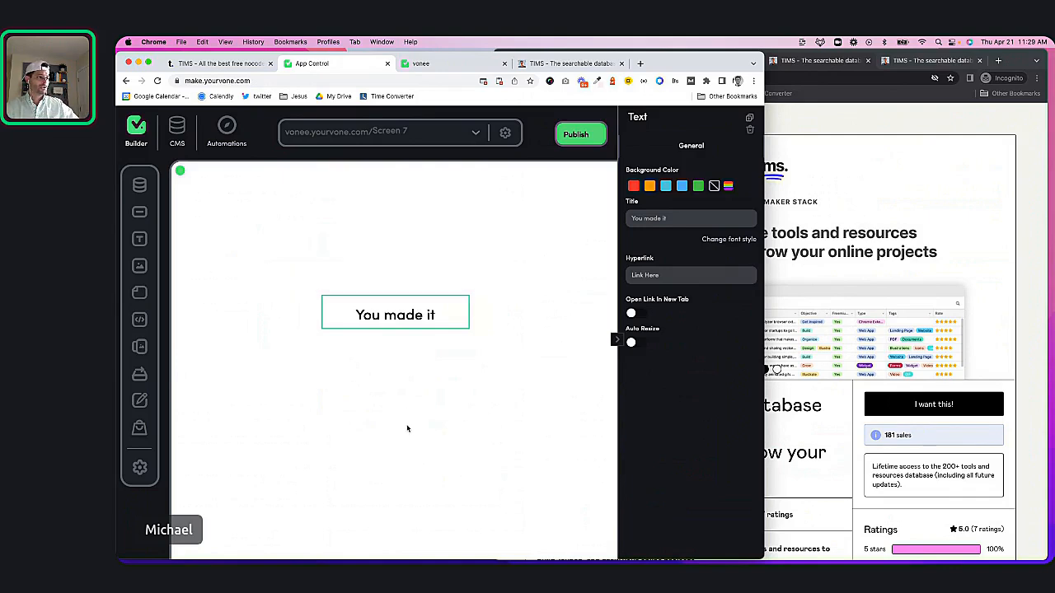
# - Return to Screen 5, which holds the framed TIMS banner and the "I want this!" button
pyautogui.click(413, 141)
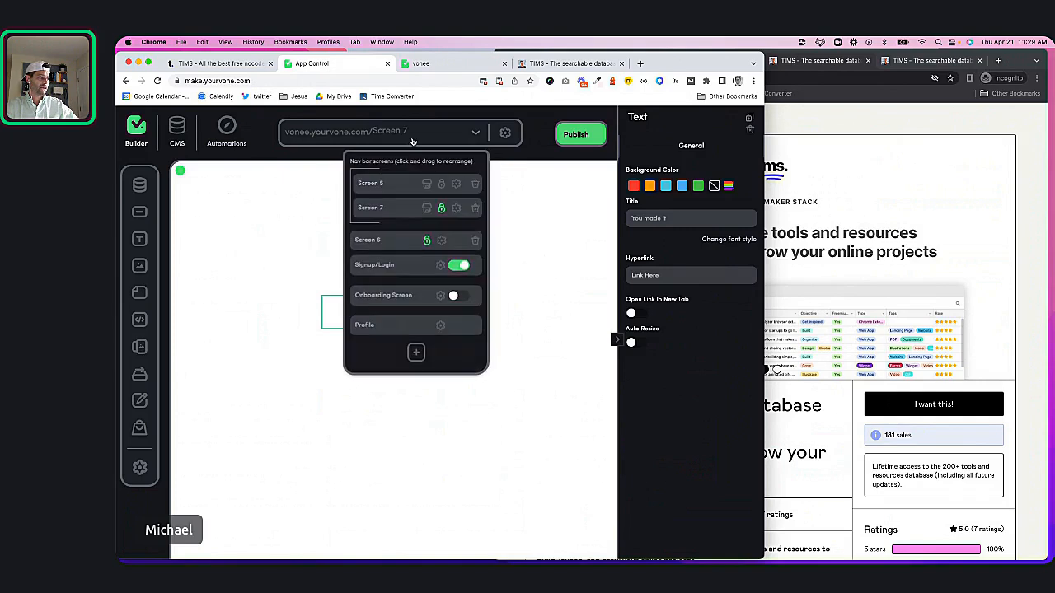
pyautogui.click(386, 184)
pyautogui.click(438, 409)
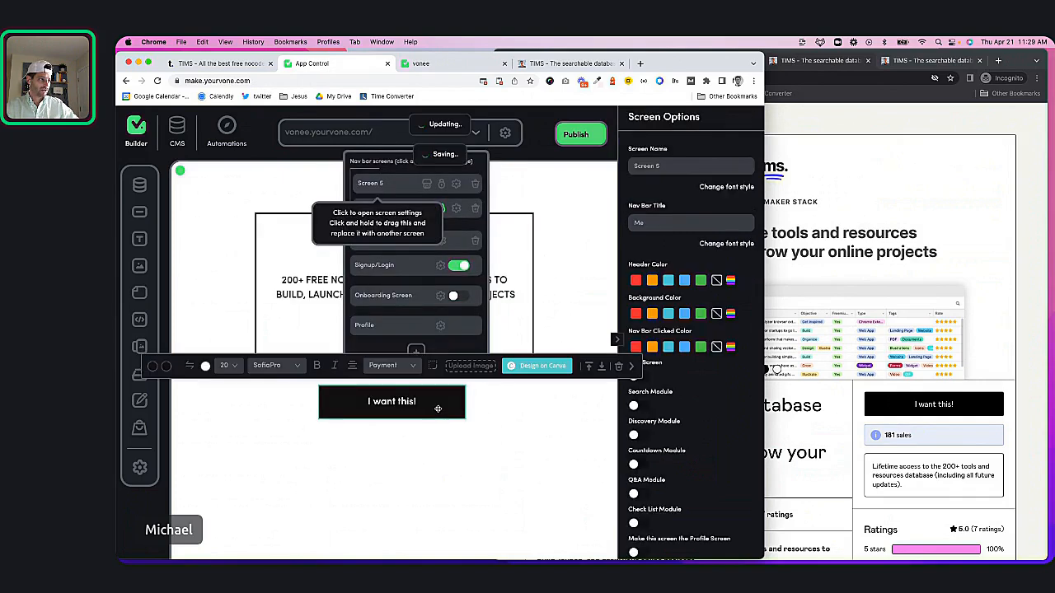
pyautogui.click(430, 505)
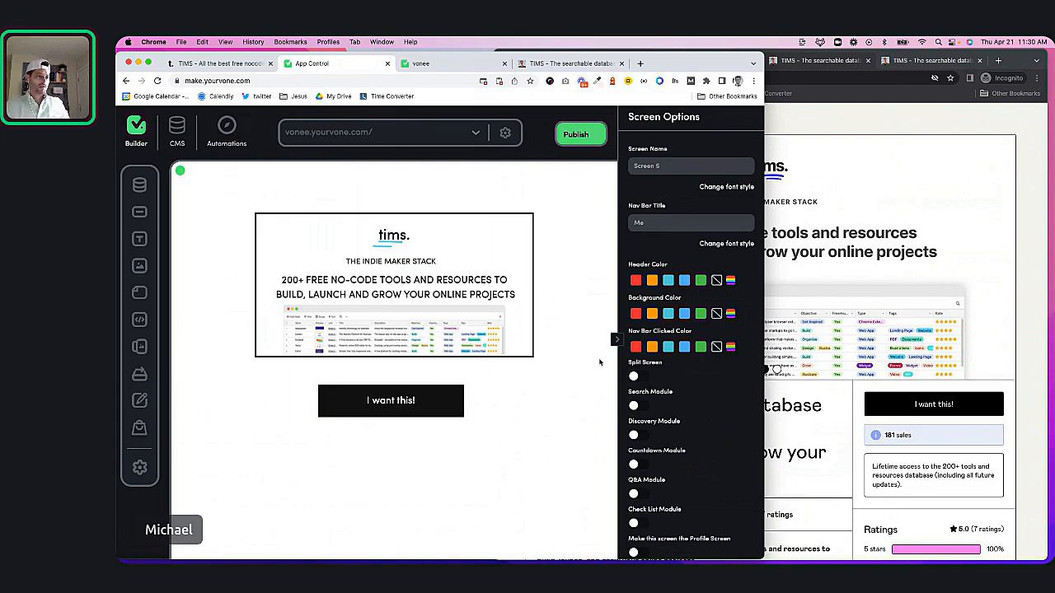
# - Check the title and price area of the Gumroad listing, and move the builder page's "I want this!" button further below the banner
pyautogui.click(926, 202)
pyautogui.scroll(-5, 791, 366)
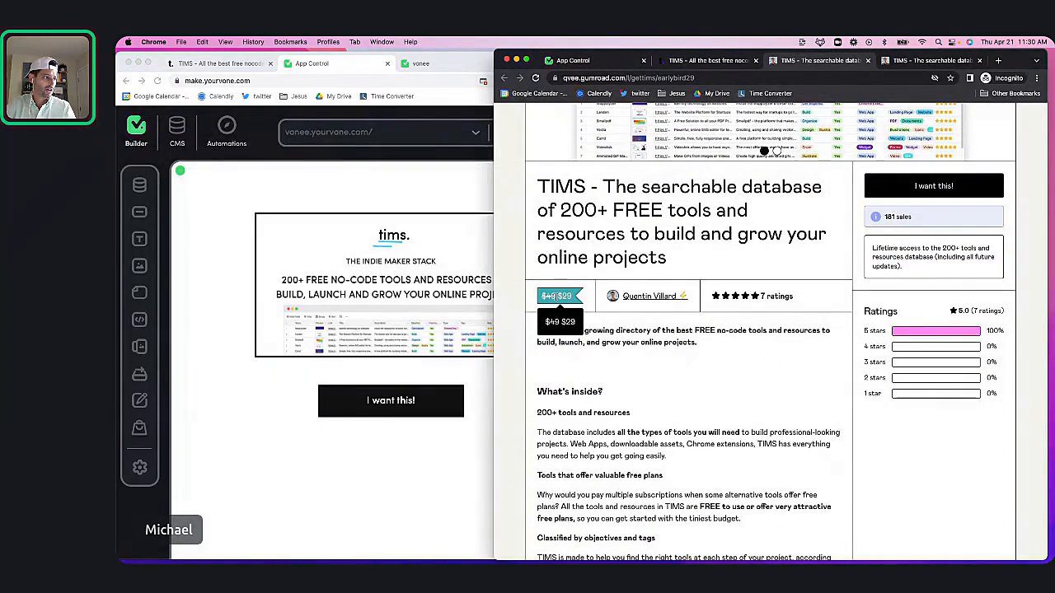
pyautogui.click(433, 444)
pyautogui.click(449, 401)
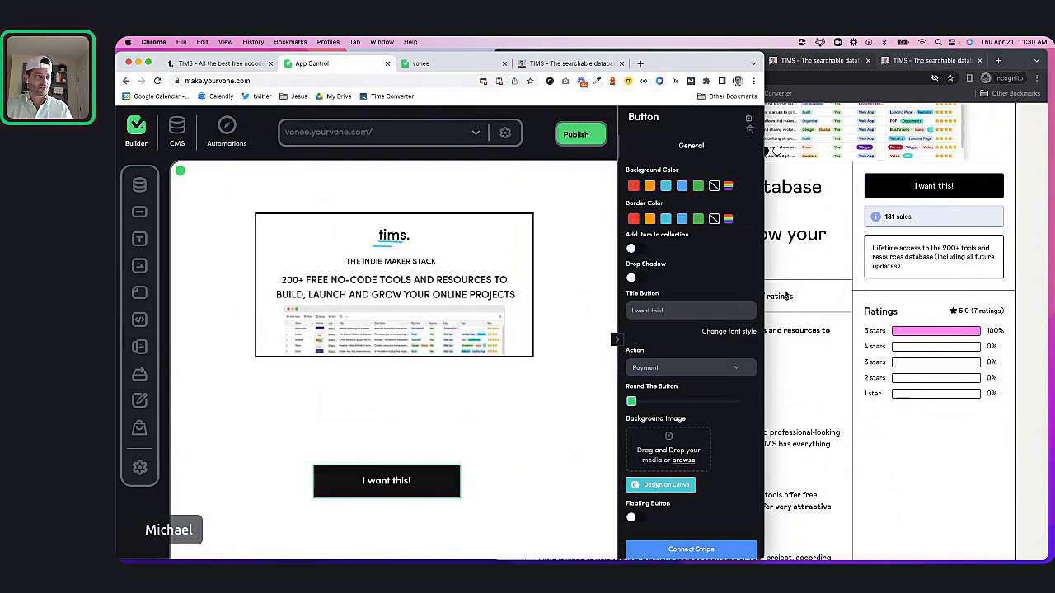
pyautogui.moveTo(463, 317)
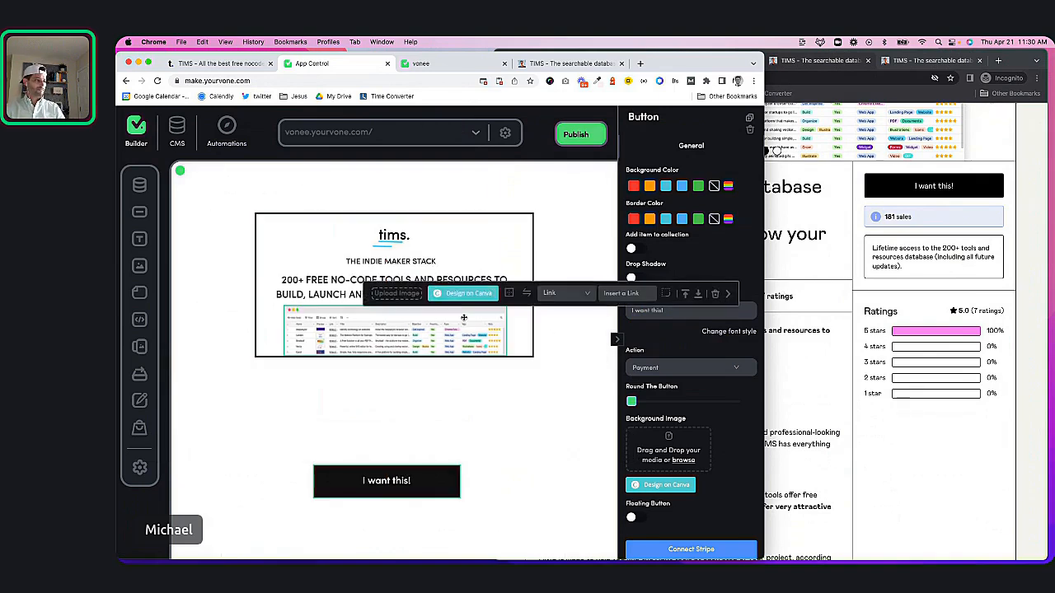